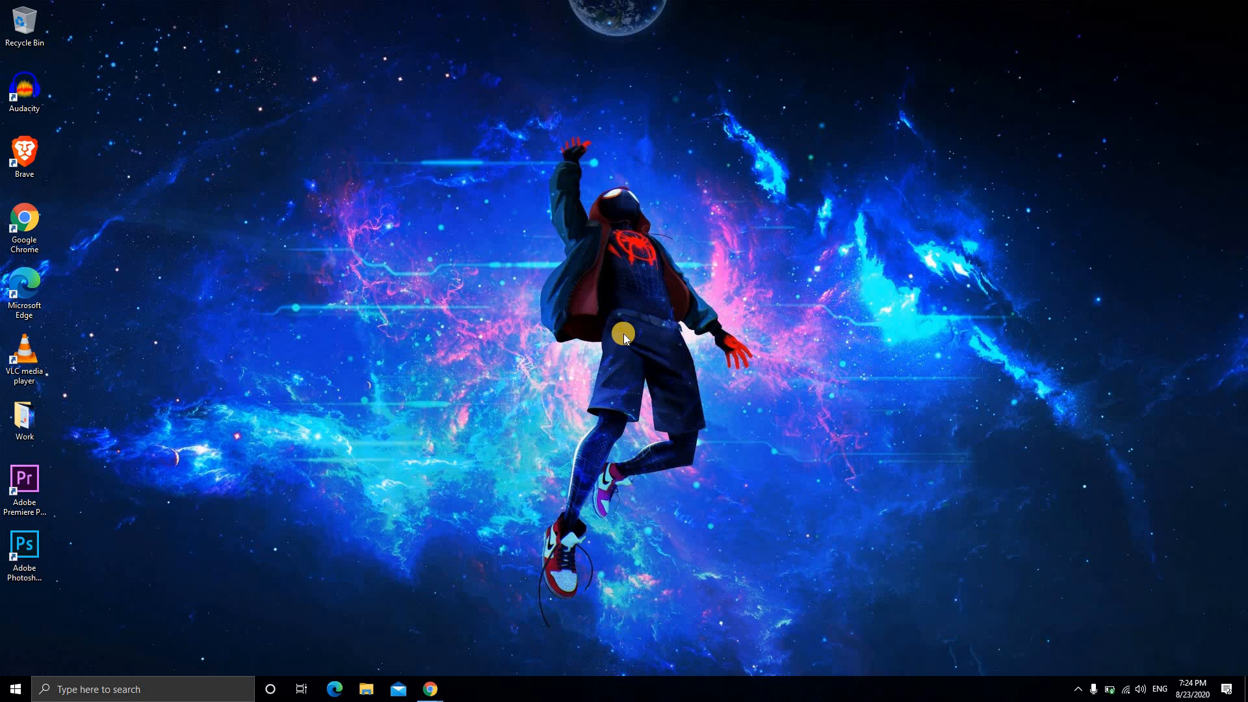
pyautogui.rightClick(595, 168)
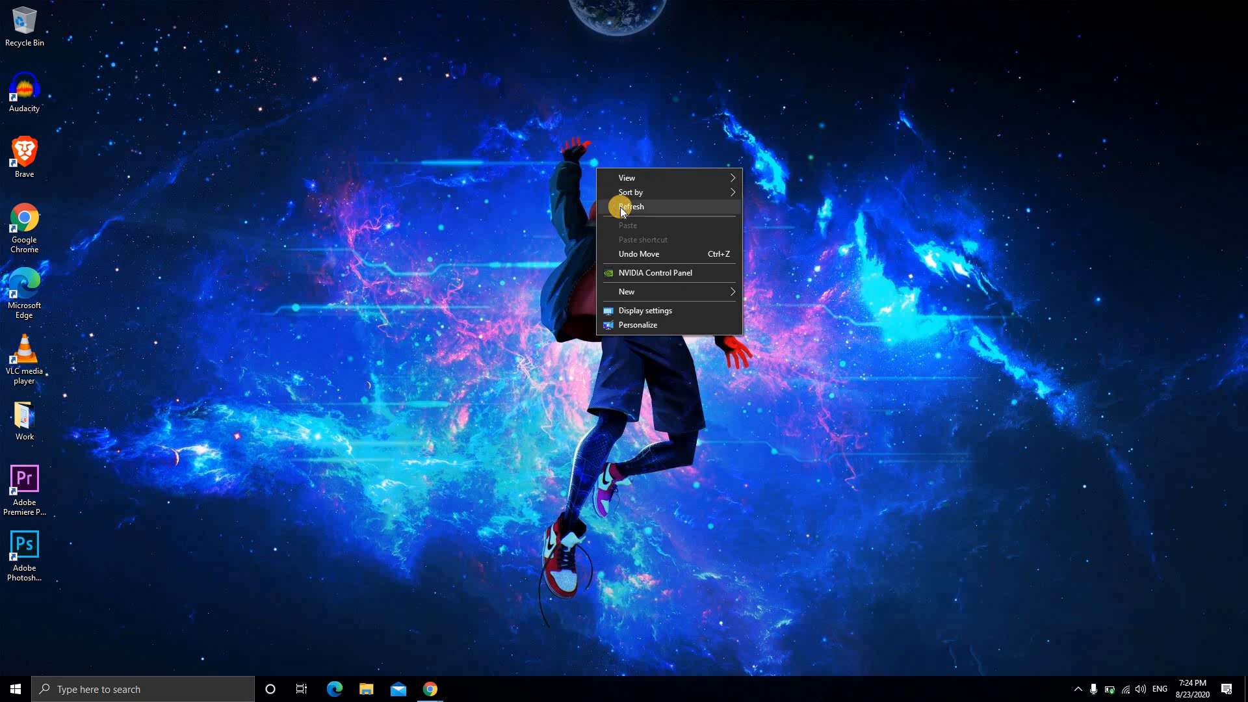
pyautogui.click(622, 206)
pyautogui.rightClick(499, 132)
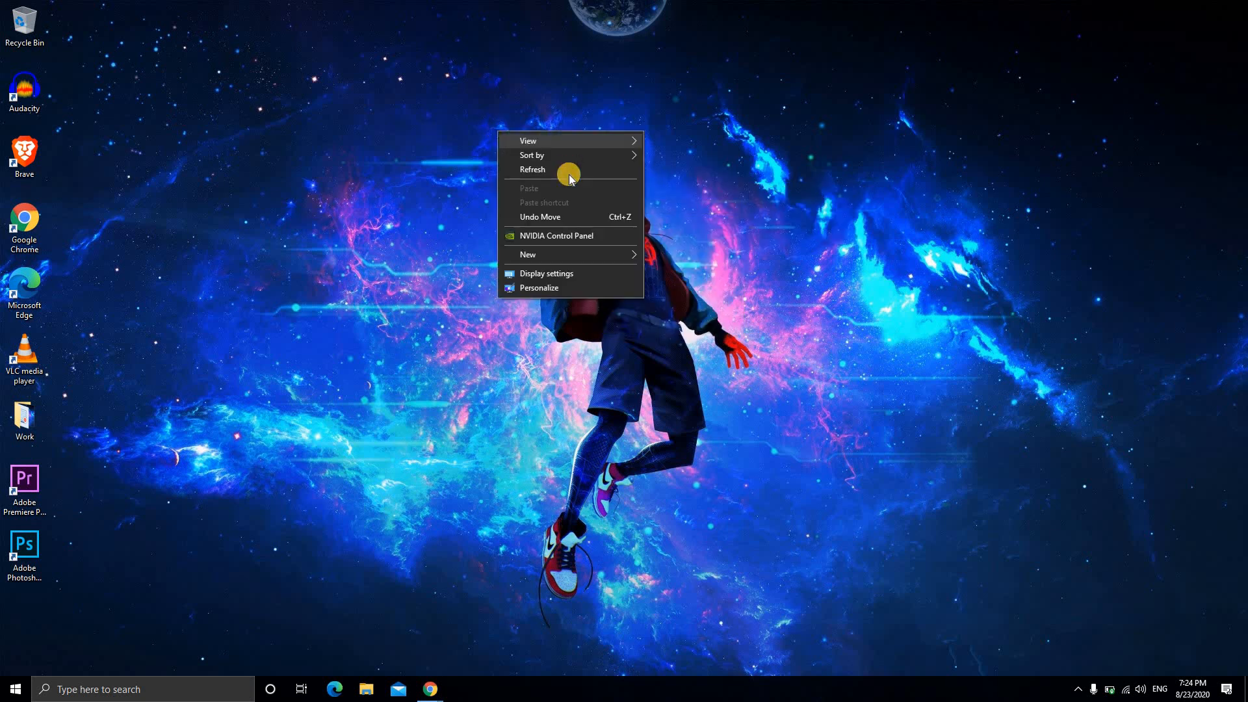
pyautogui.click(569, 168)
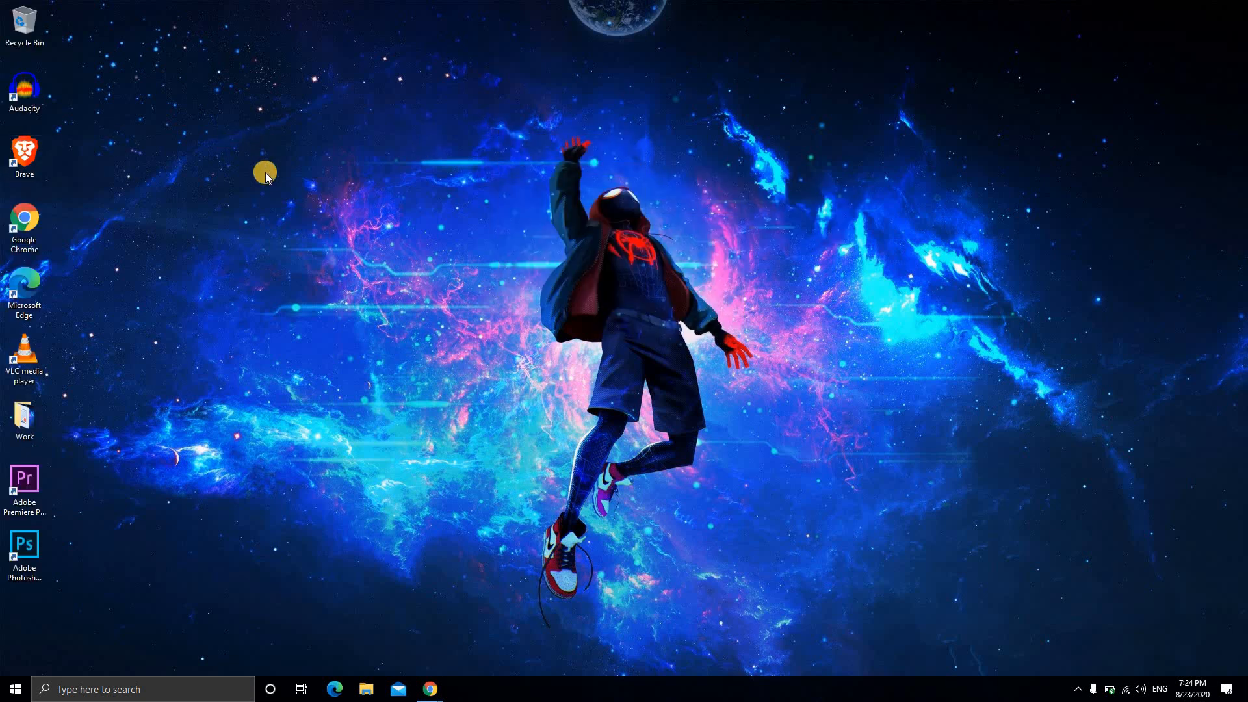
pyautogui.rightClick(240, 140)
pyautogui.click(254, 174)
# - Open the Remote Desktop page under System in Windows Settings
pyautogui.click(7, 693)
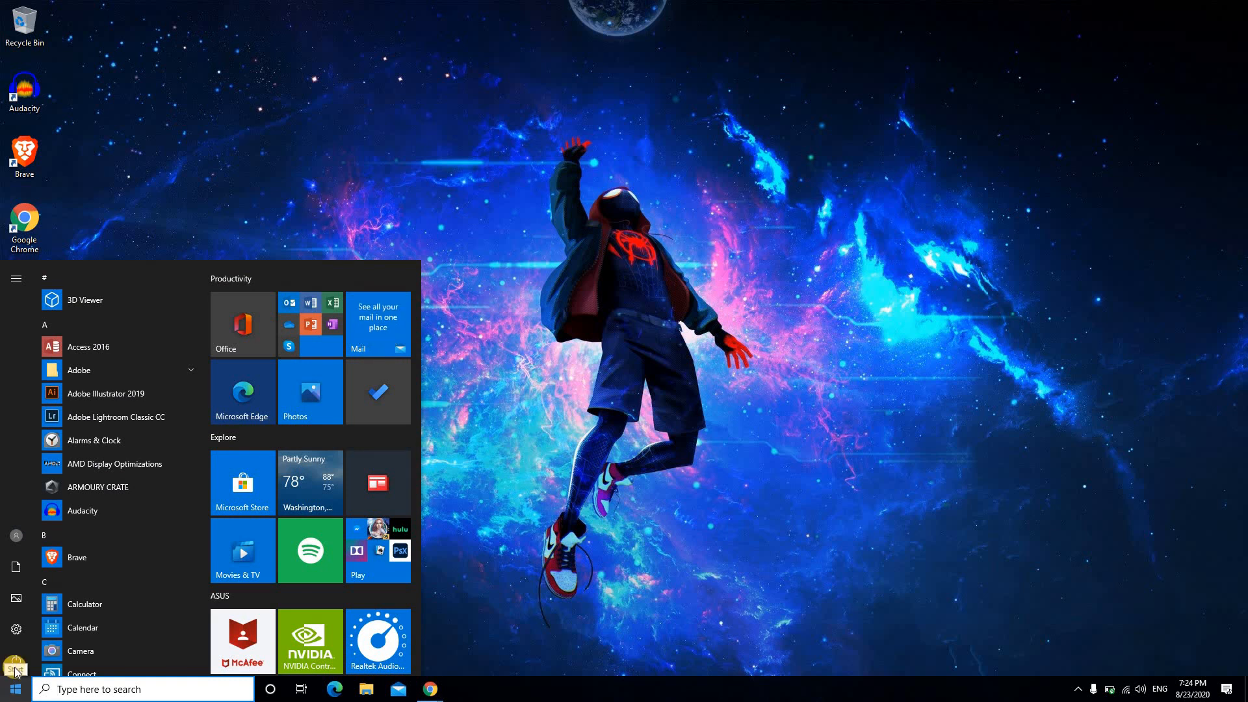
pyautogui.click(22, 635)
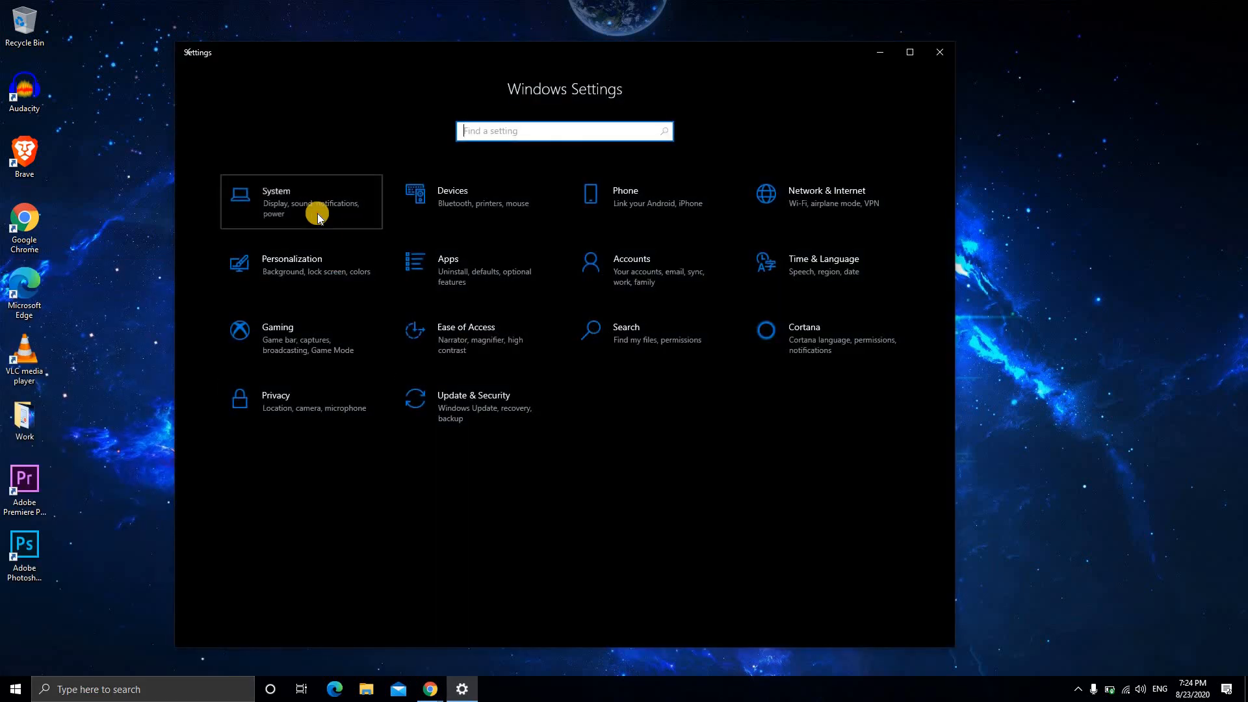
pyautogui.click(315, 213)
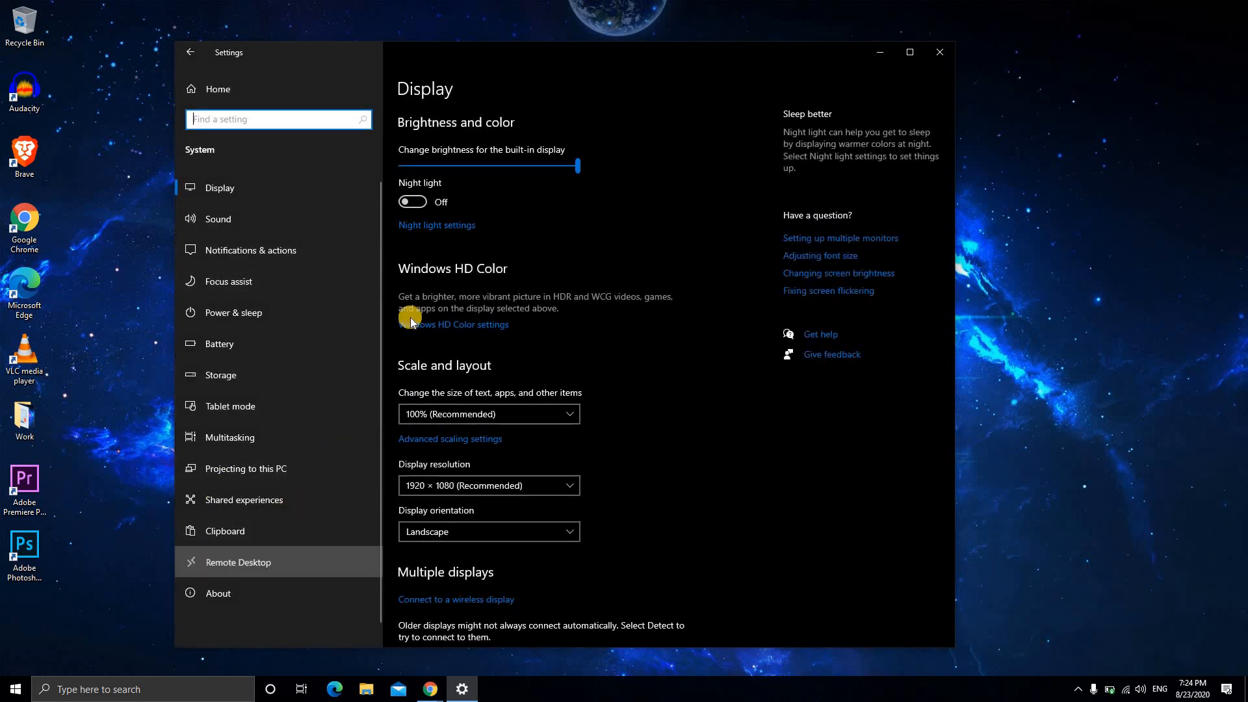
pyautogui.click(234, 562)
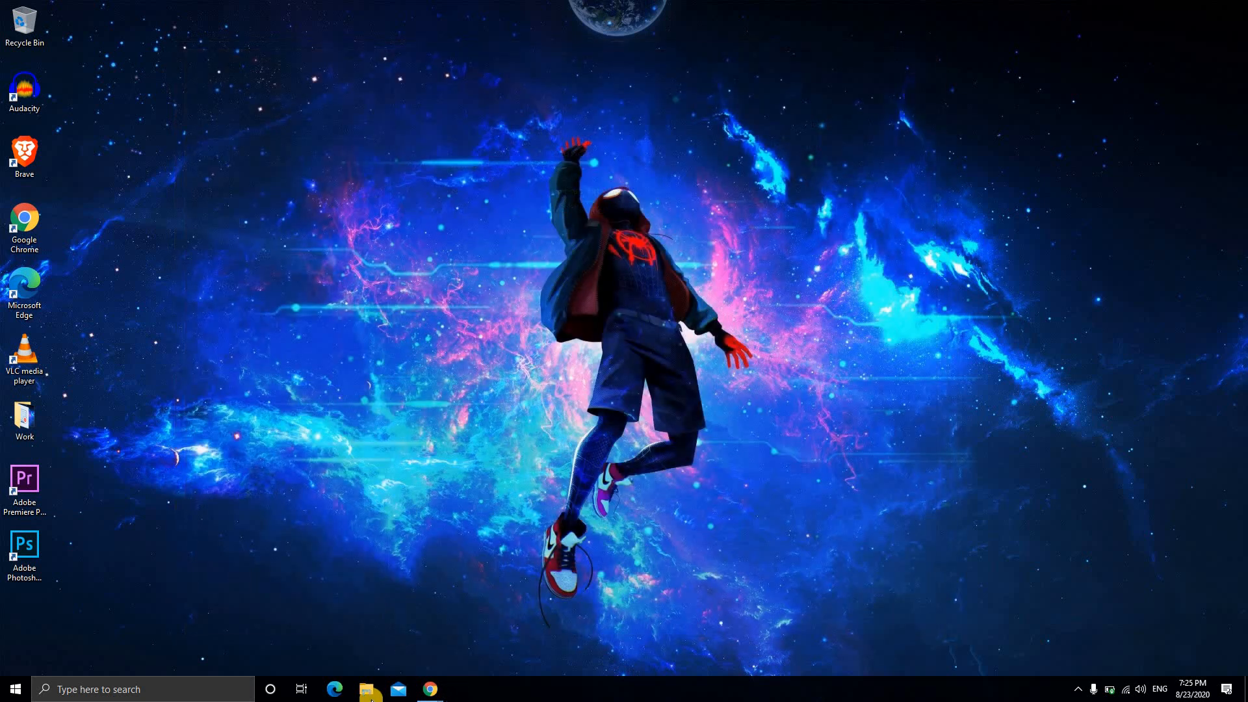
# - Look at the RDPWrap-v1.6.2 archive in the Downloads folder in File Explorer, and close the window
pyautogui.click(366, 689)
pyautogui.moveTo(435, 148); pyautogui.dragTo(415, 2)
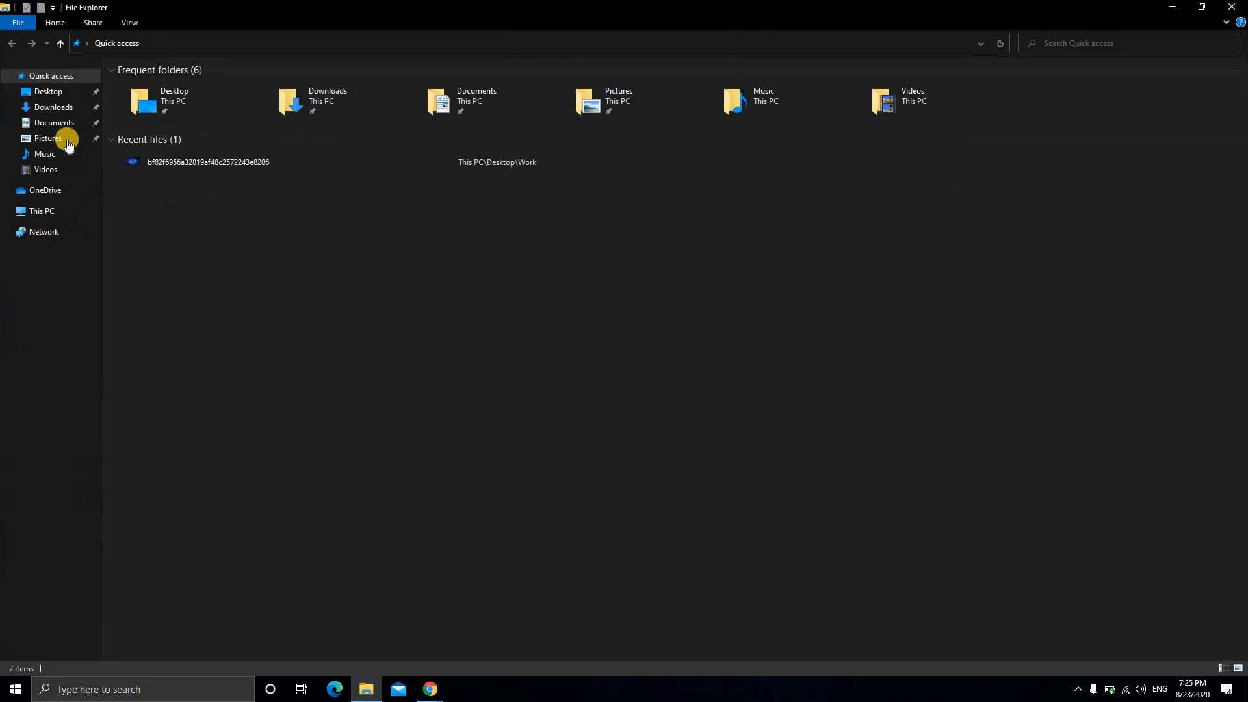
pyautogui.click(57, 108)
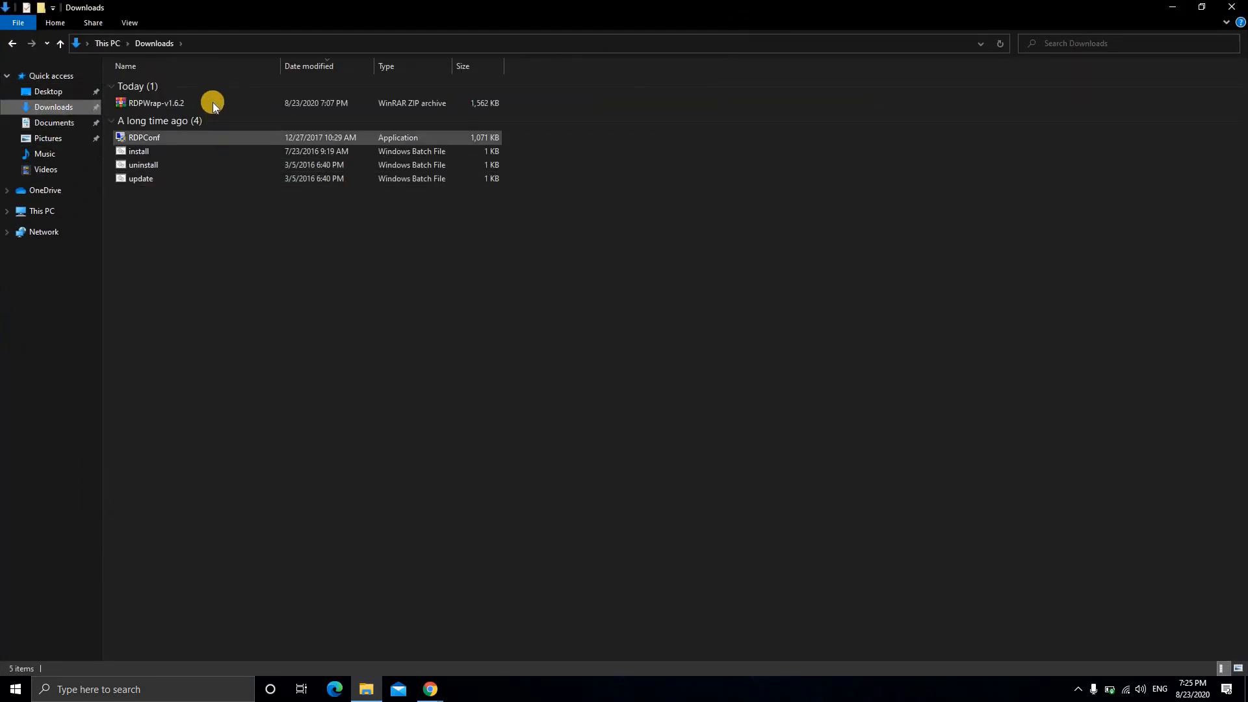
pyautogui.click(213, 102)
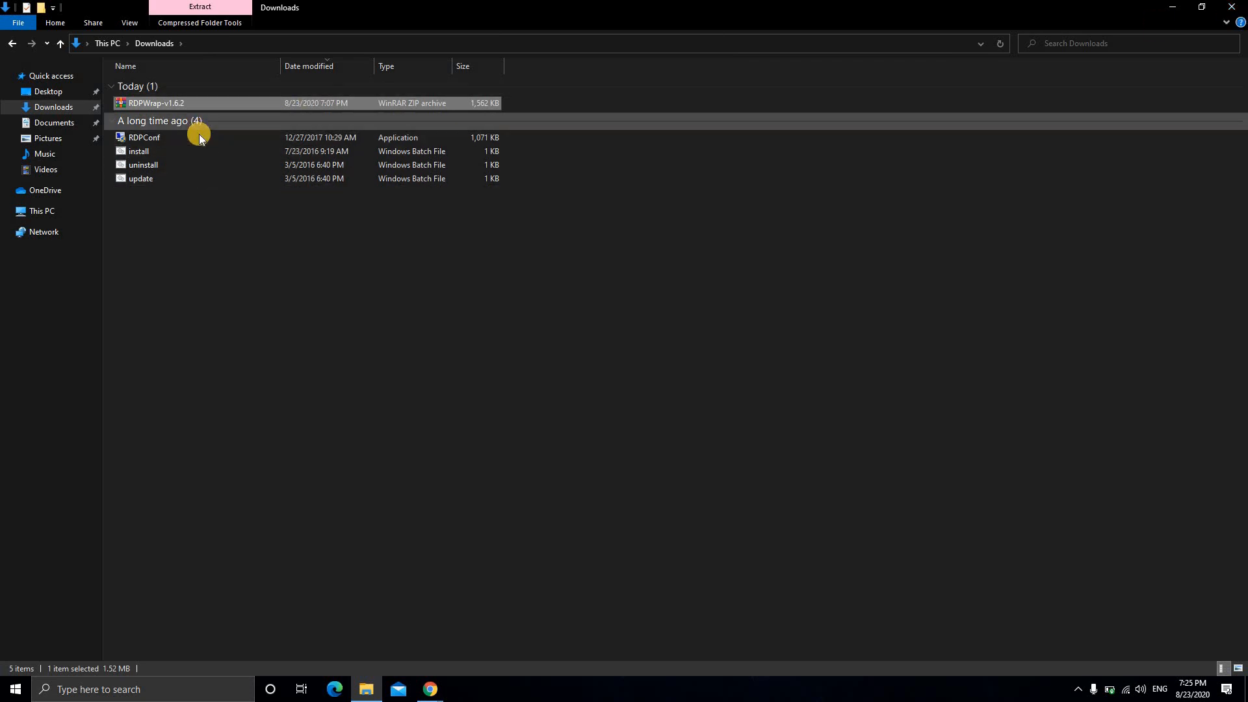
pyautogui.click(1202, 7)
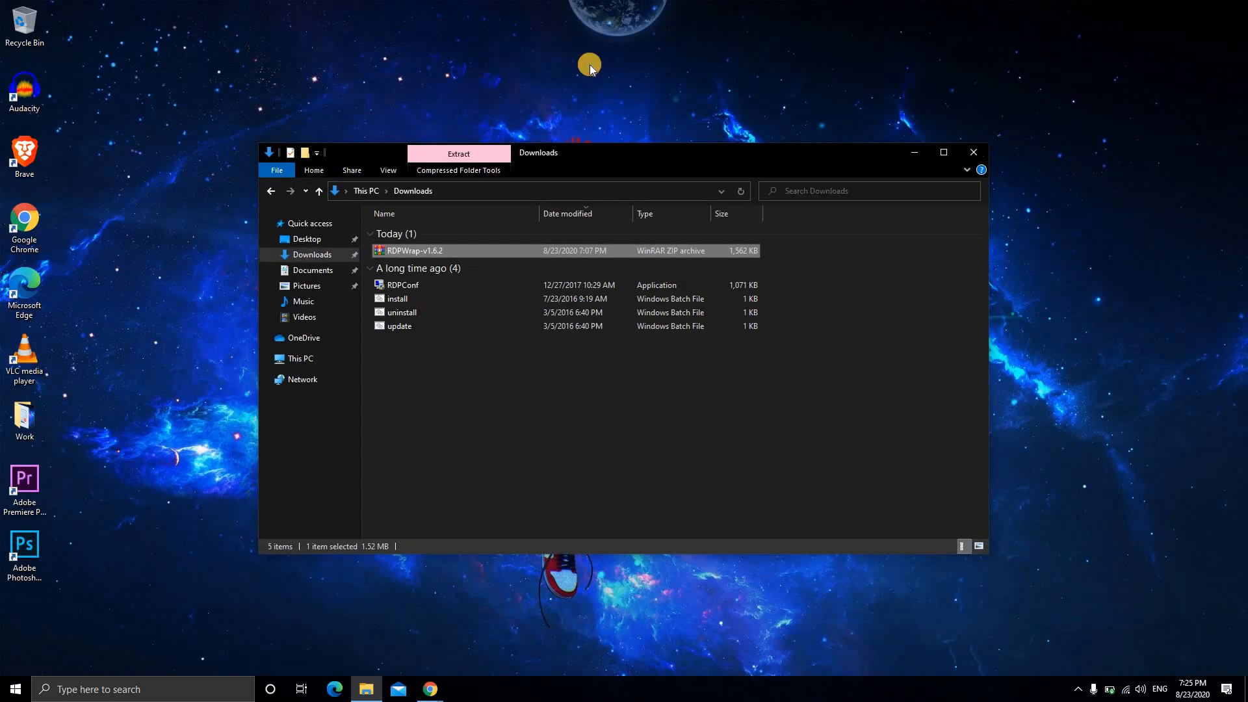
pyautogui.click(973, 153)
pyautogui.rightClick(590, 66)
pyautogui.click(650, 104)
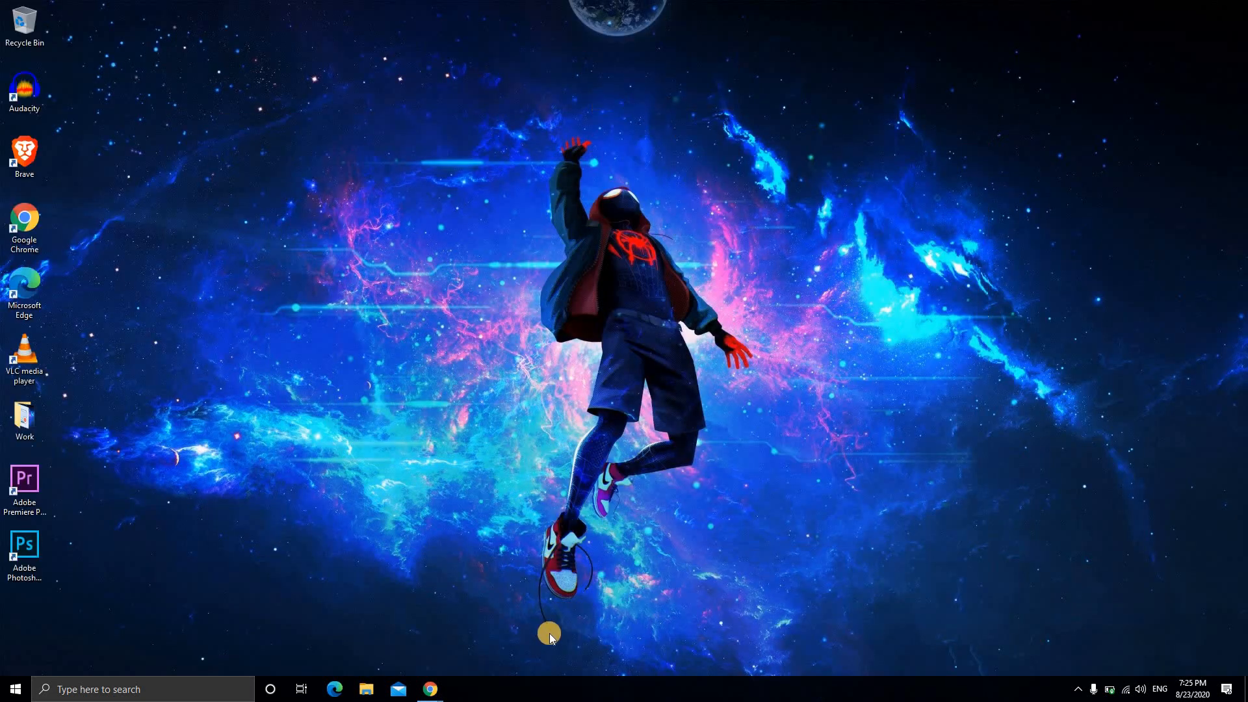
# - Close the VALID STORE Chrome window and switch to the Chrome window with the empty new tab
pyautogui.moveTo(434, 693)
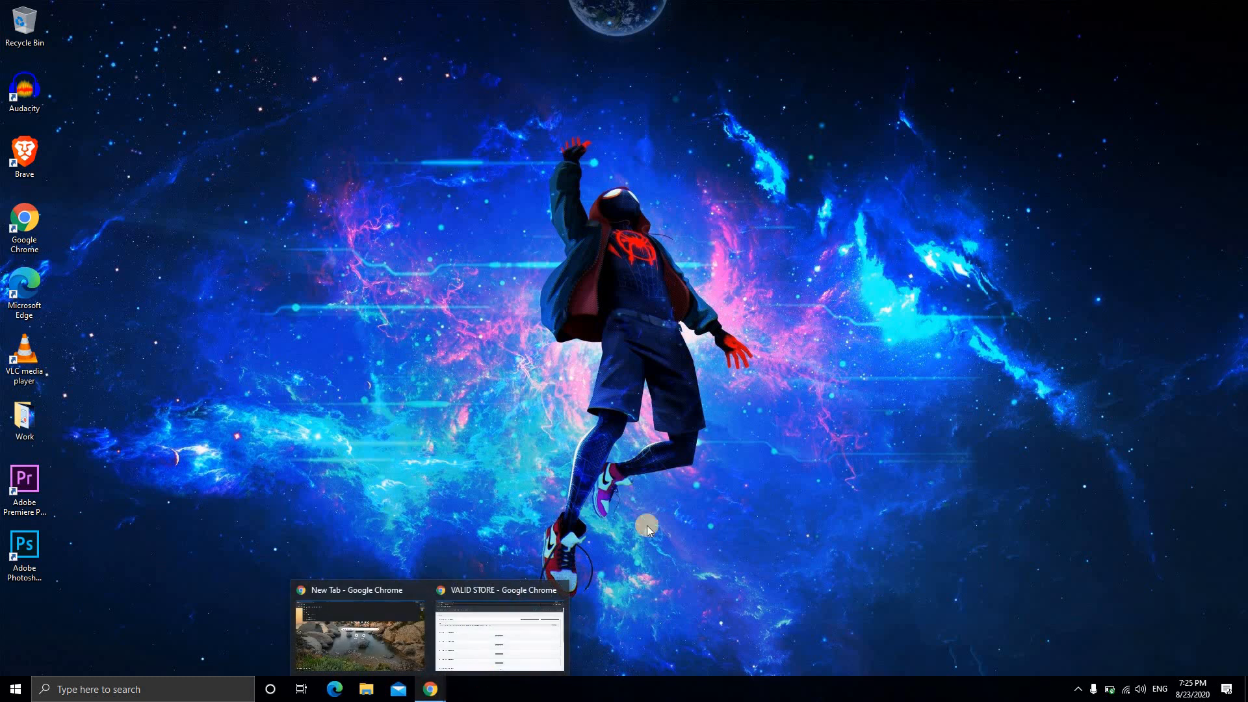
pyautogui.click(563, 589)
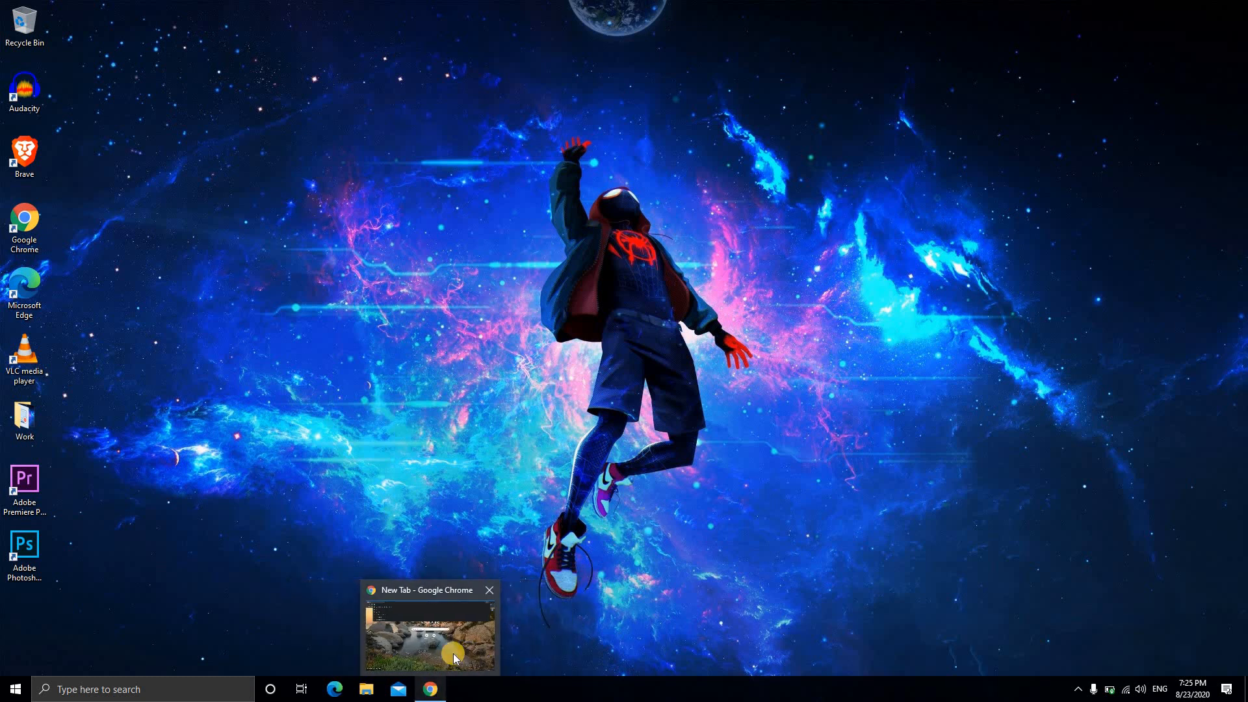
pyautogui.click(454, 650)
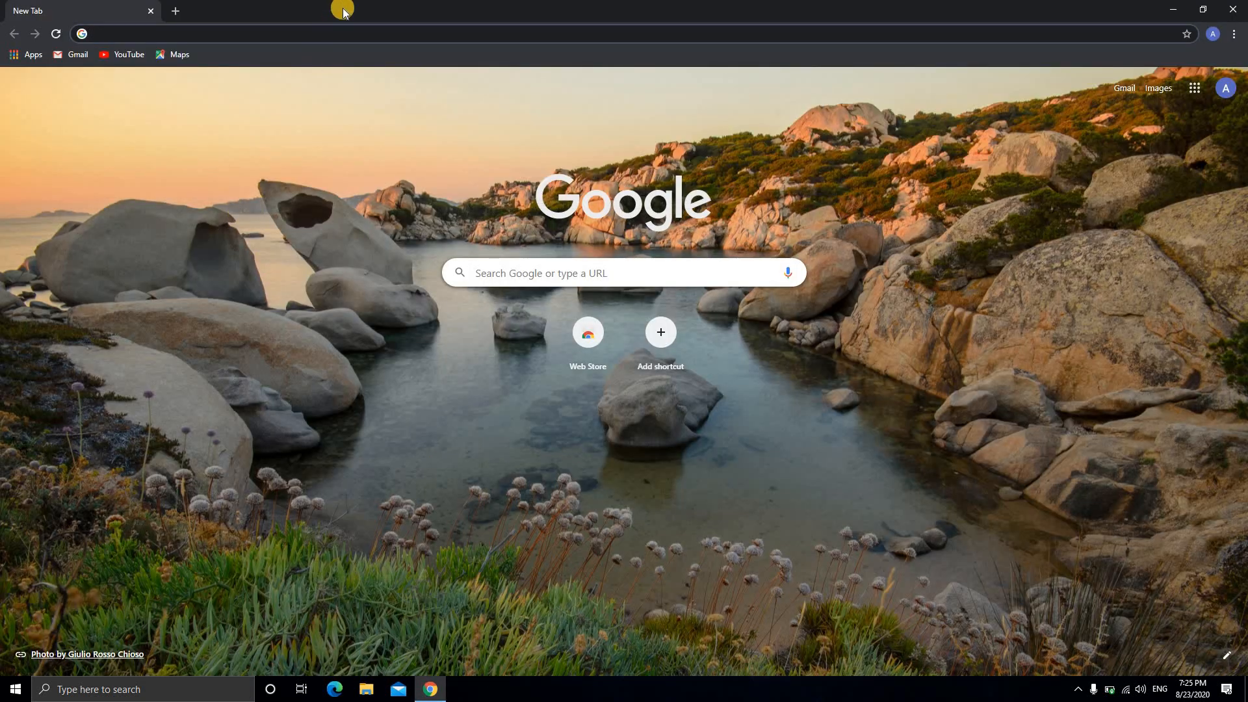
# - Search Google for "google cloud console" using the earlier search suggestion
pyautogui.click(376, 33)
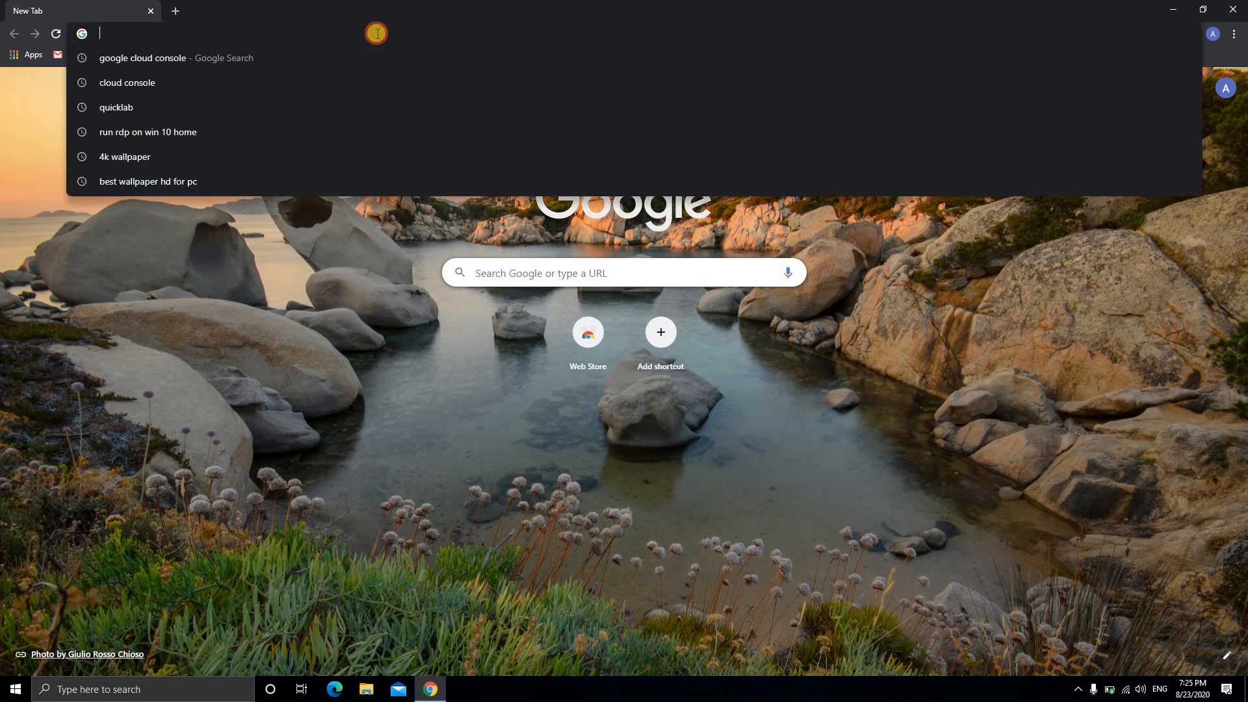
pyautogui.click(900, 304)
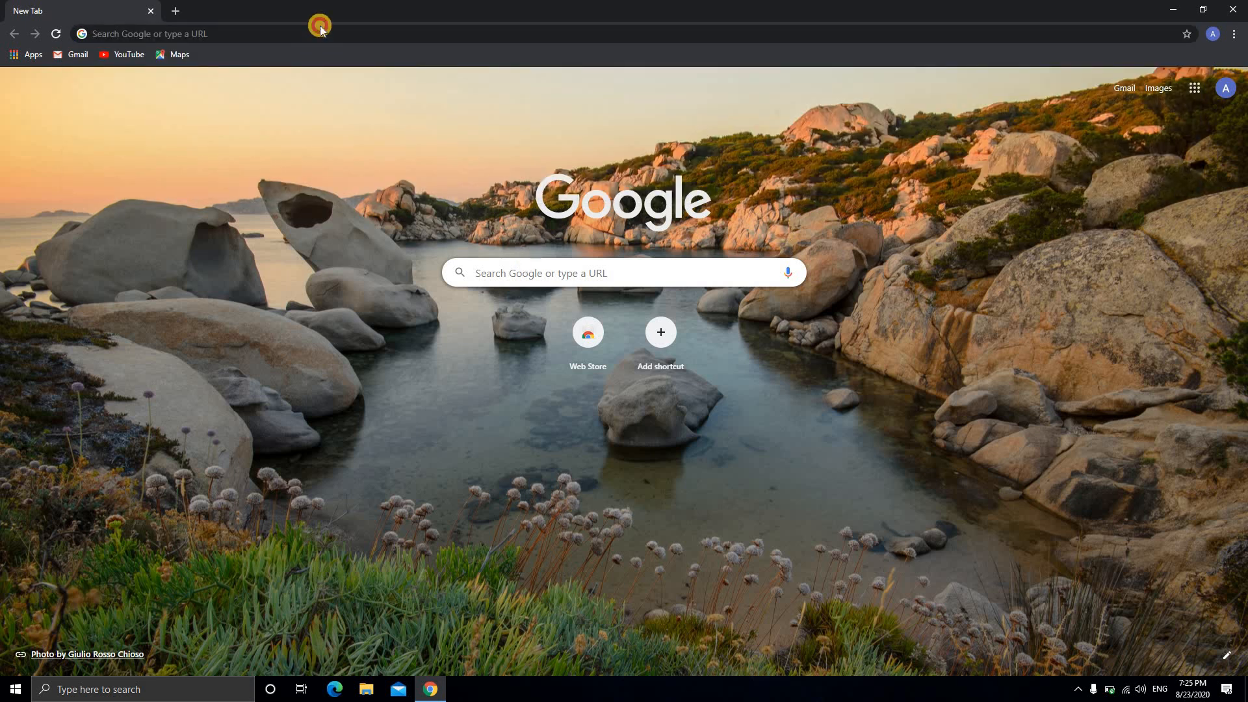
pyautogui.click(320, 28)
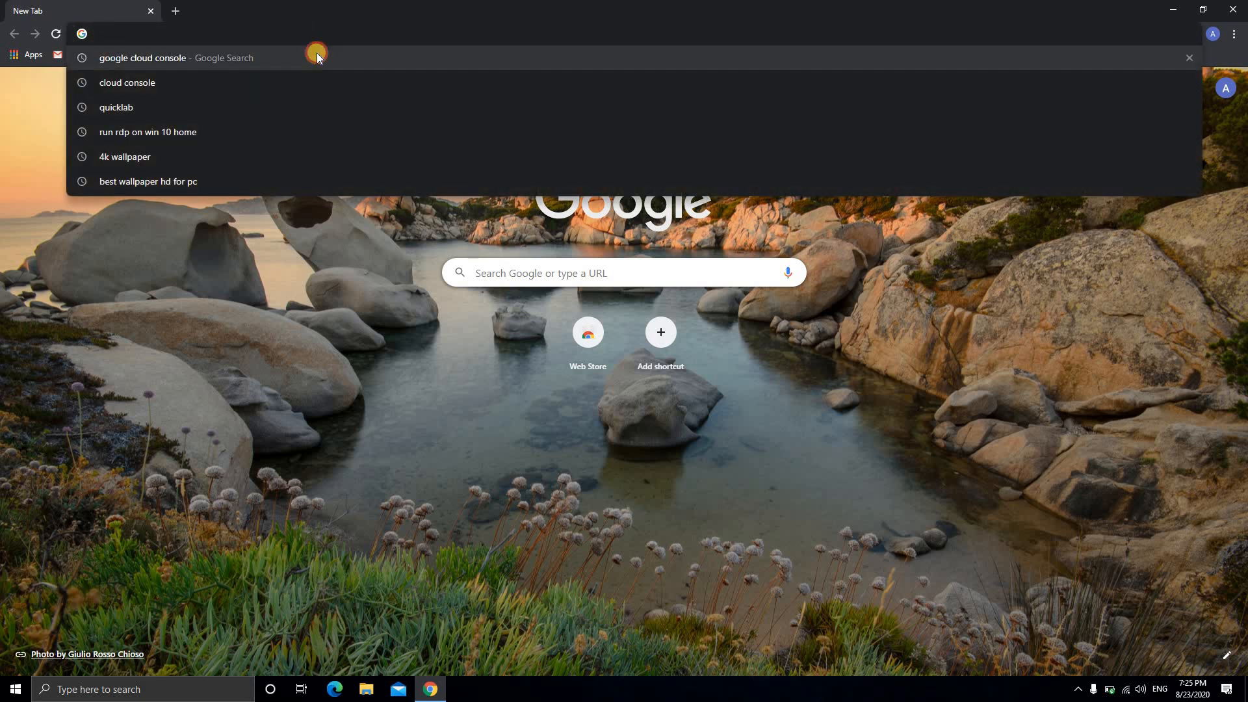
pyautogui.click(315, 54)
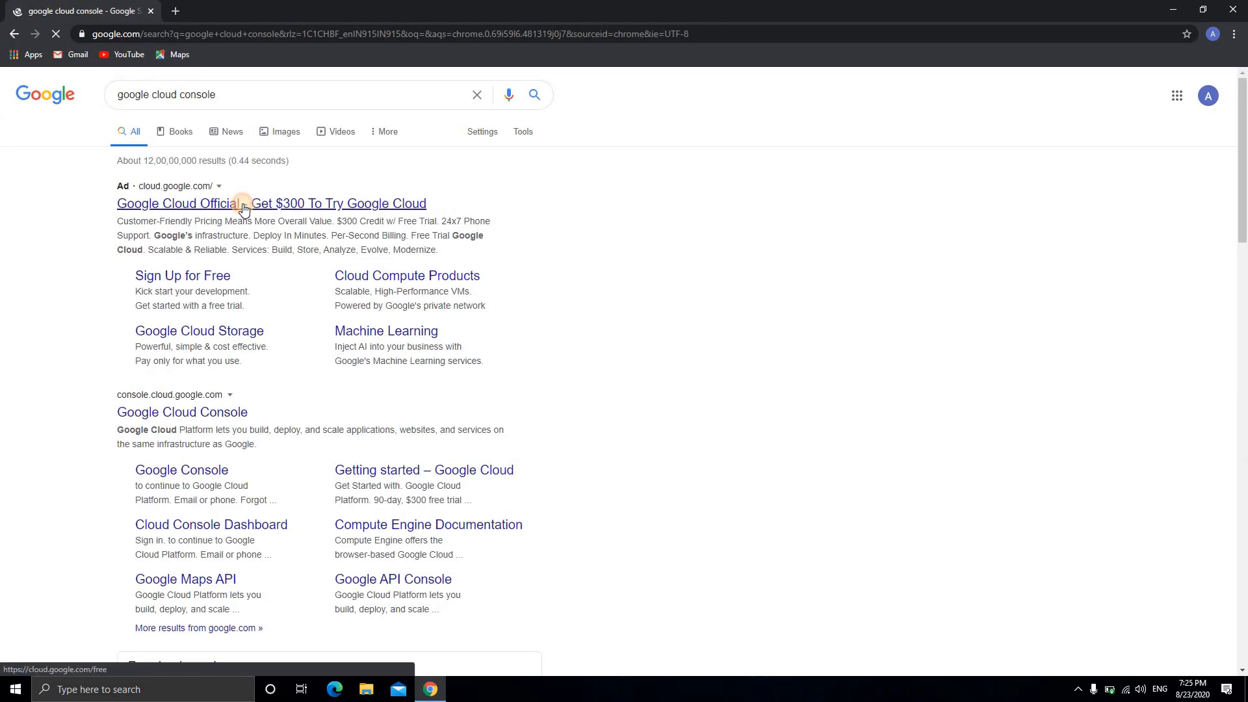
# - Start the free sign-up from the official Google Cloud ad result, agree to the Free Trial terms of service and continue to step 2
pyautogui.click(244, 201)
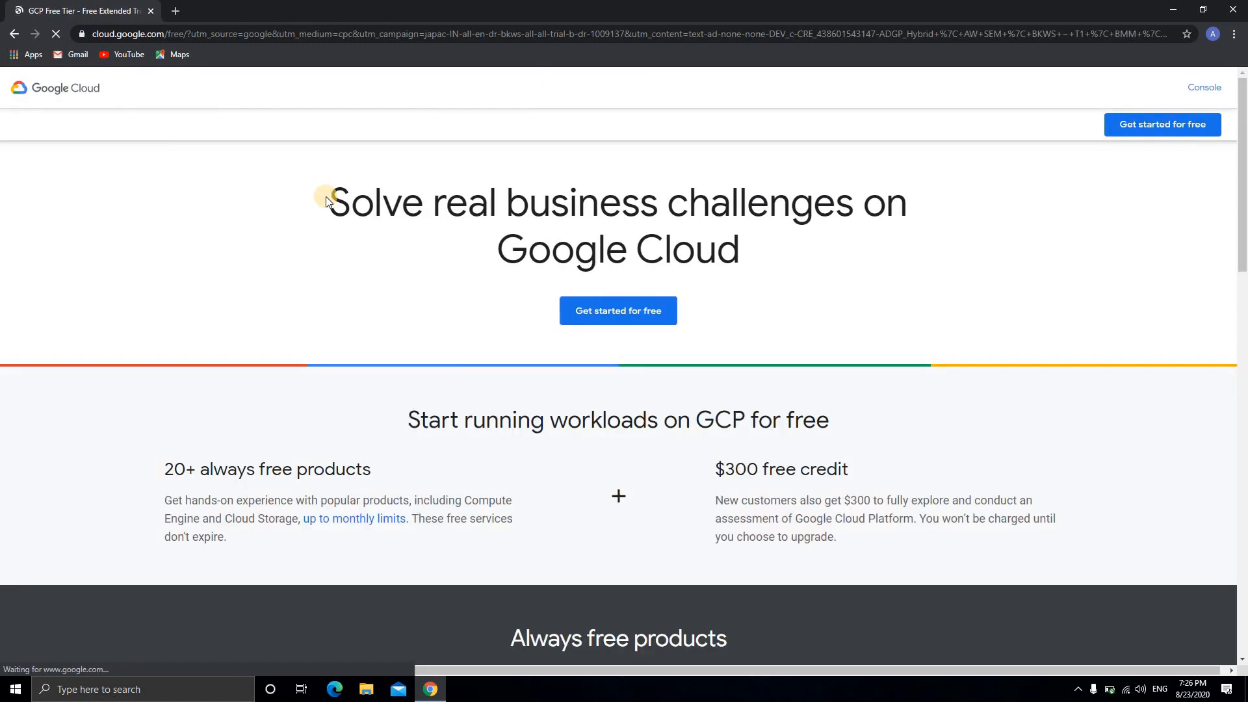
pyautogui.click(624, 314)
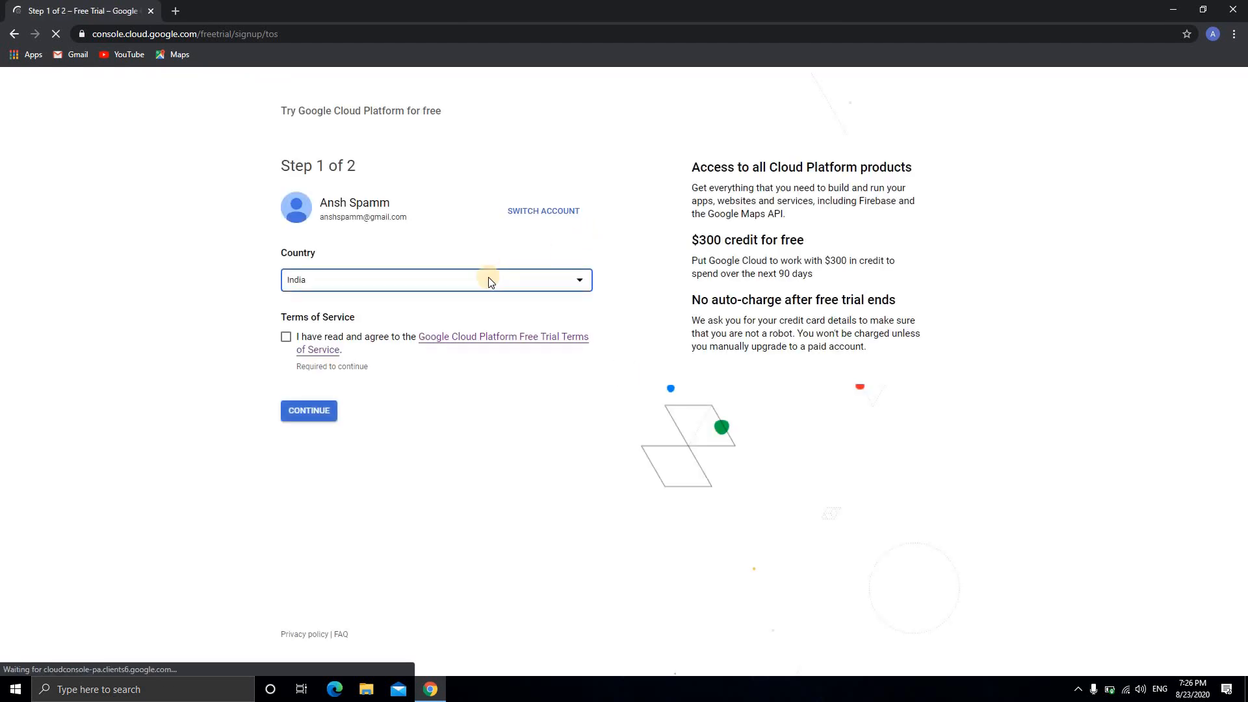
pyautogui.click(286, 337)
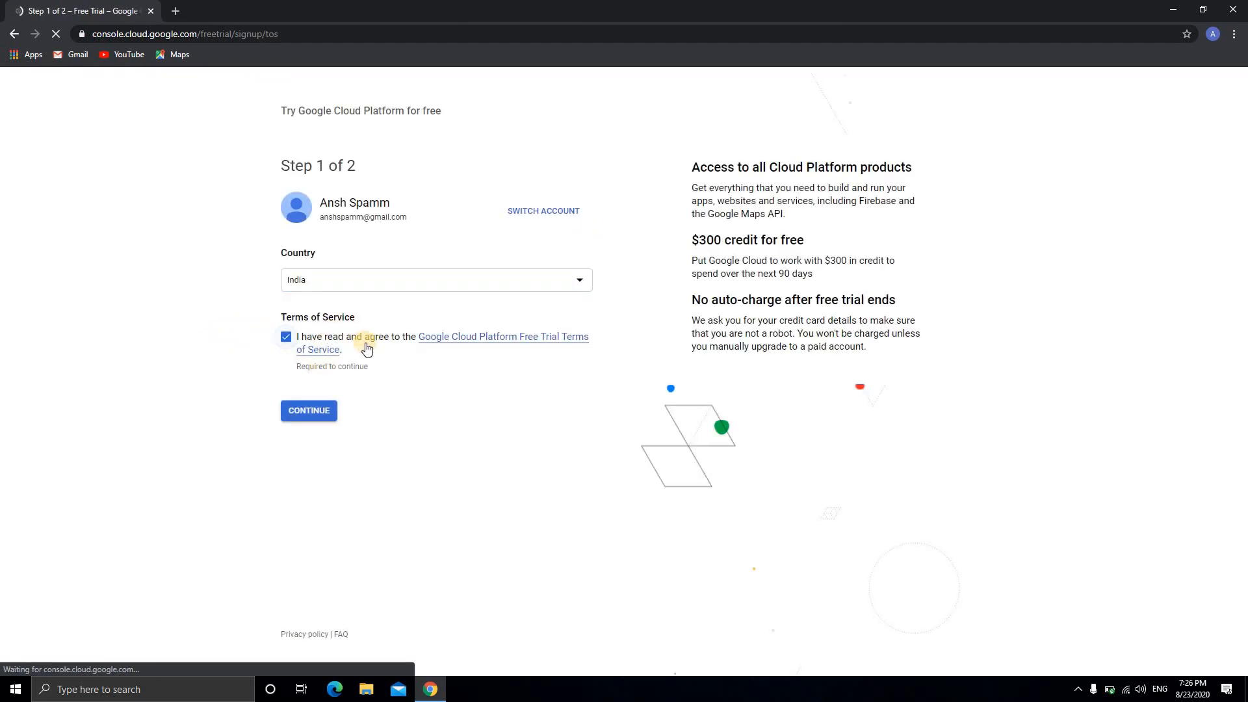
pyautogui.click(317, 416)
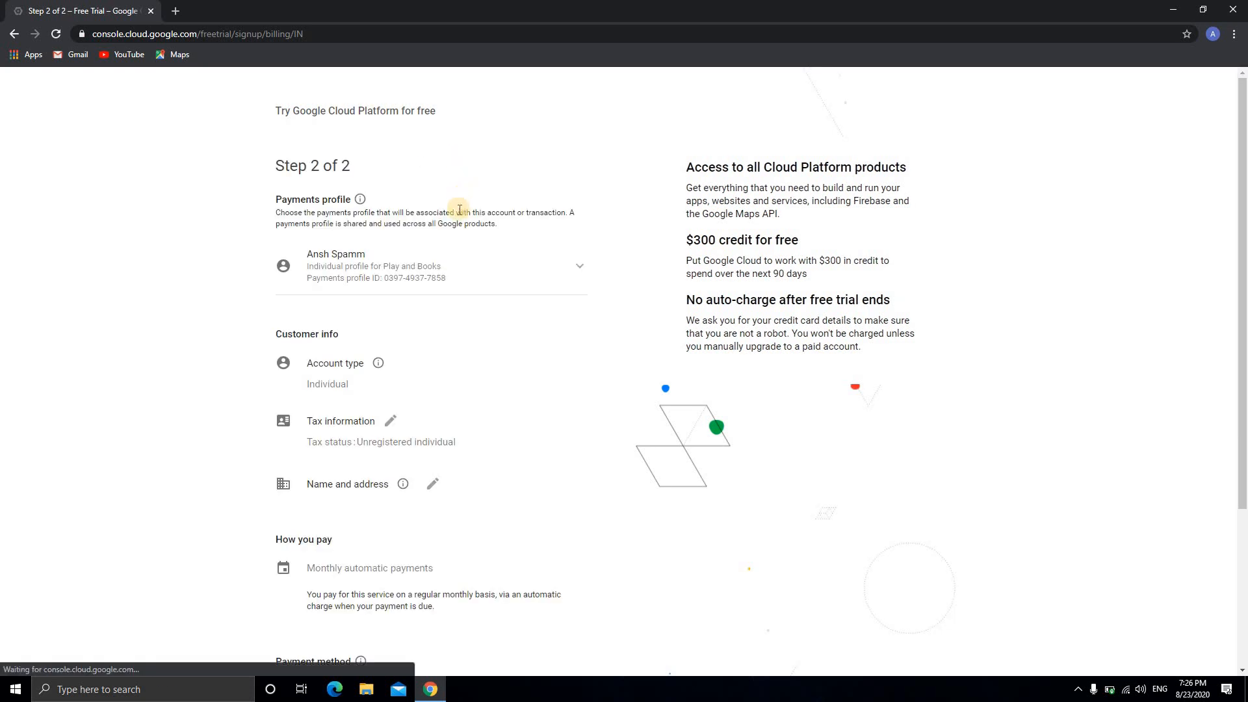
# - Review the customer info on the sign-up page and open the name and address details for editing
pyautogui.scroll(-3, 455, 245)
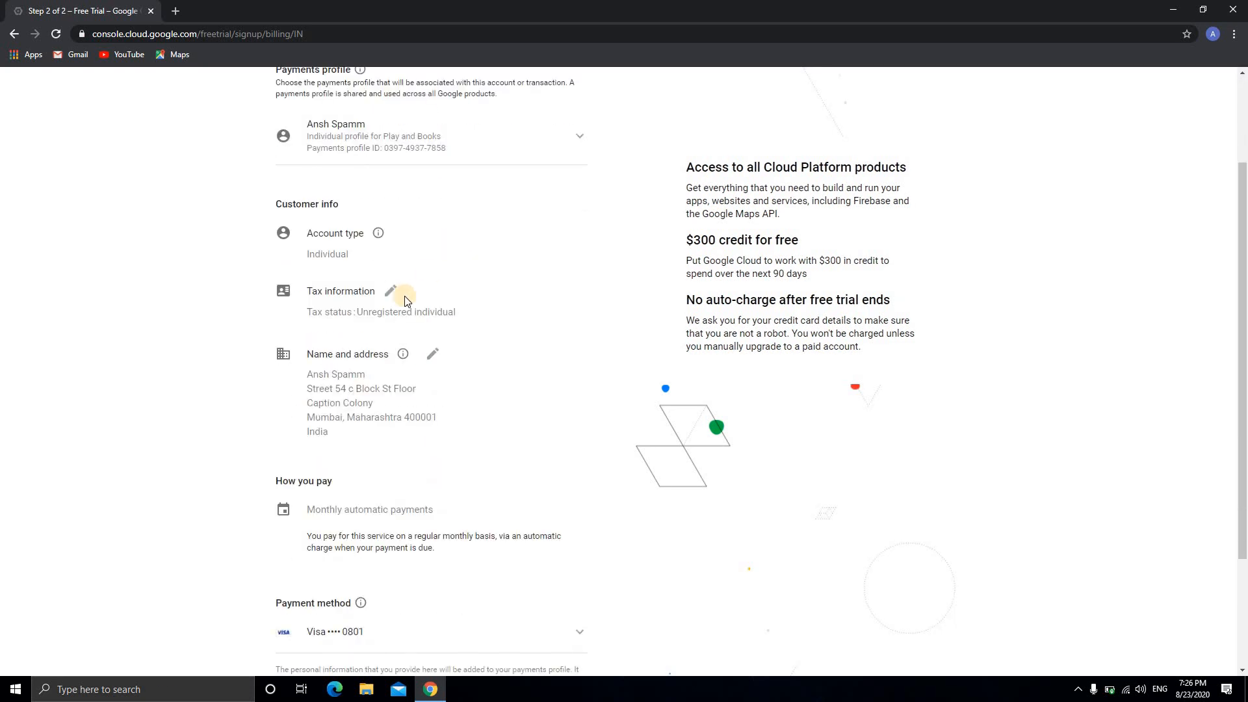
pyautogui.scroll(1, 344, 312)
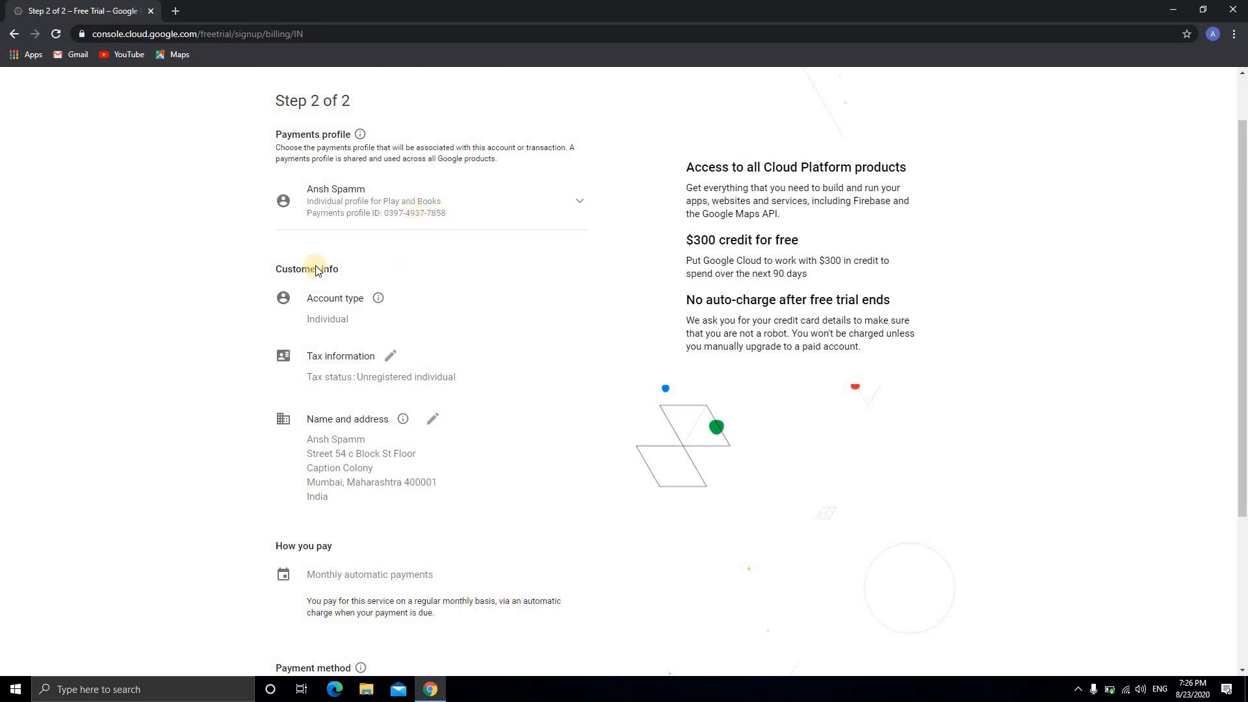
pyautogui.scroll(-2, 316, 266)
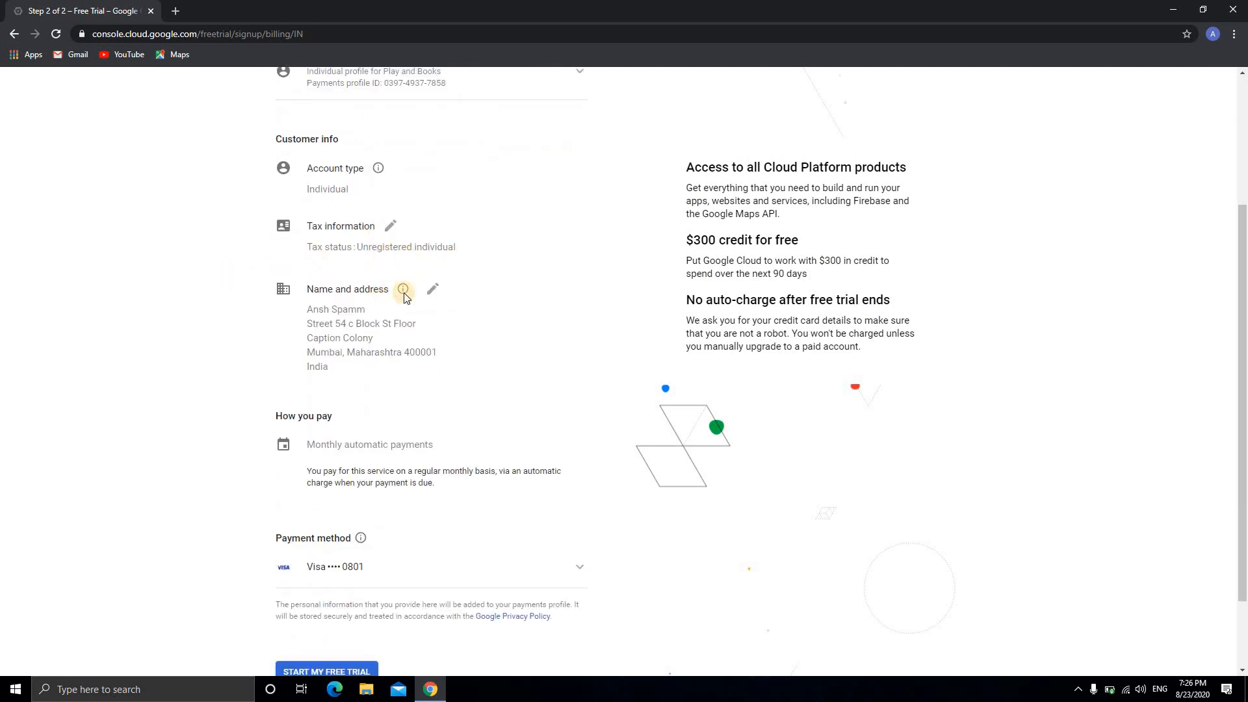
pyautogui.moveTo(307, 310); pyautogui.dragTo(502, 416)
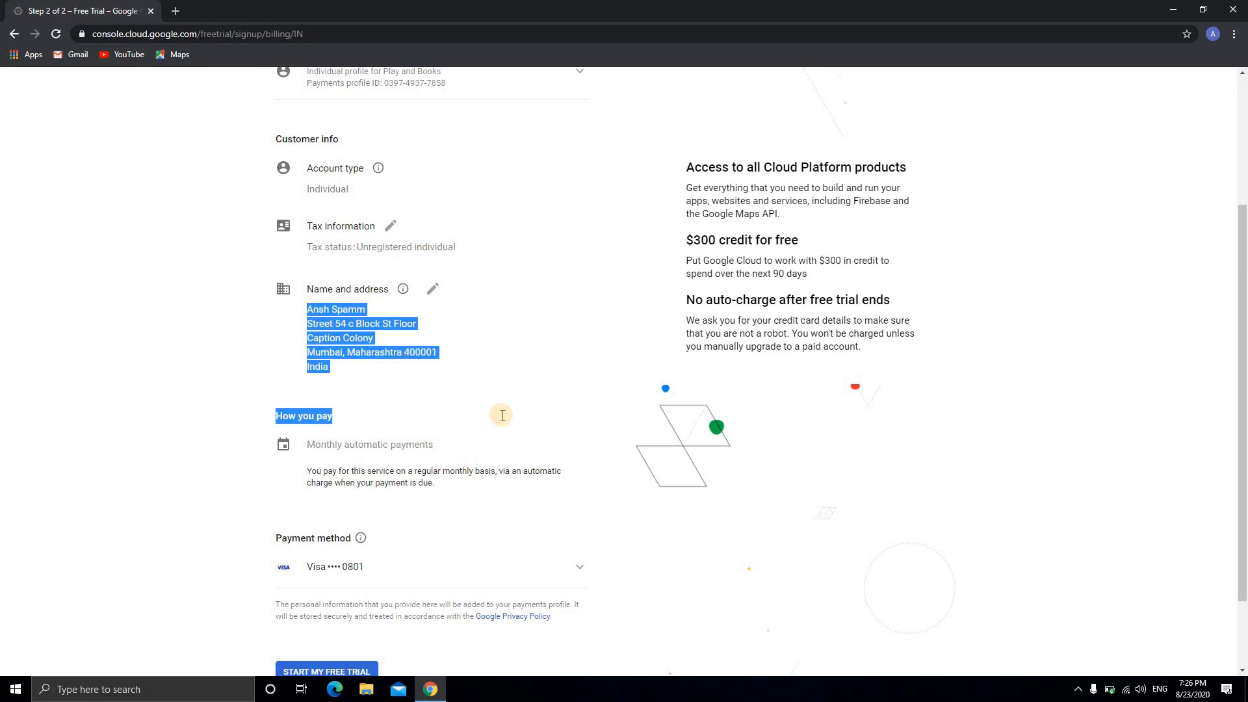
pyautogui.click(397, 372)
pyautogui.click(792, 436)
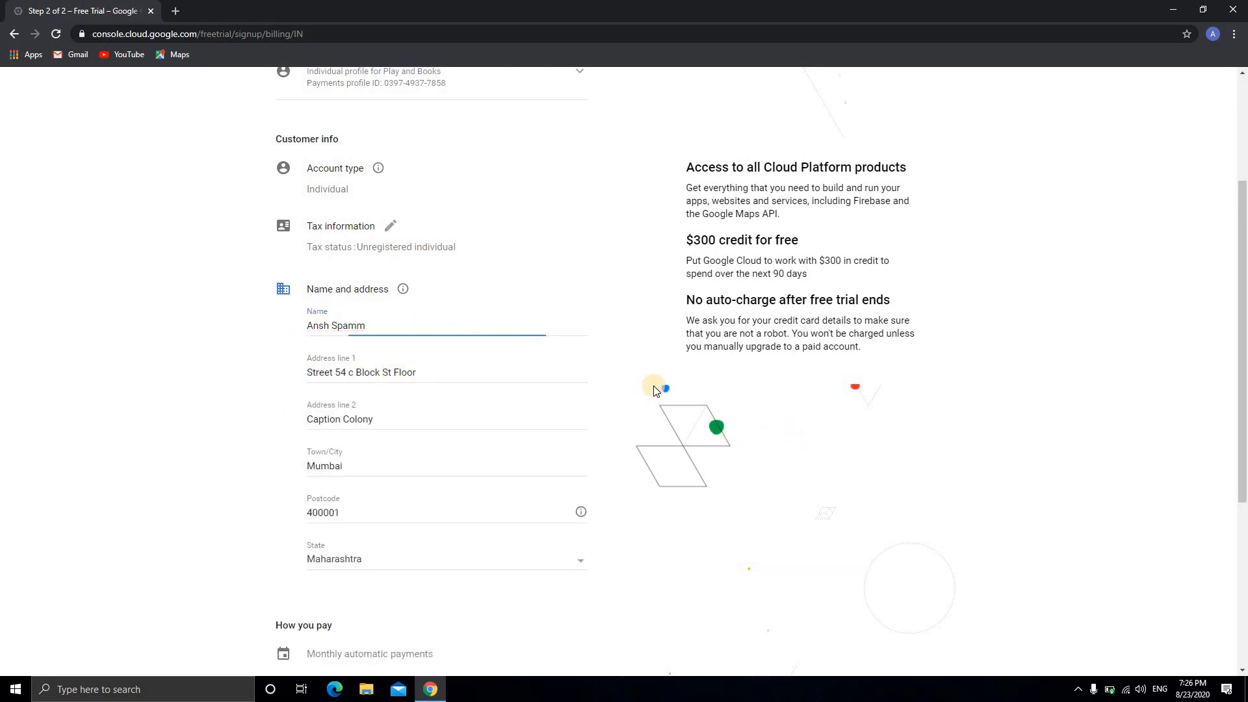
# - Look through the available payment methods and keep the preselected Visa card
pyautogui.scroll(-2, 614, 368)
pyautogui.scroll(-2, 614, 368)
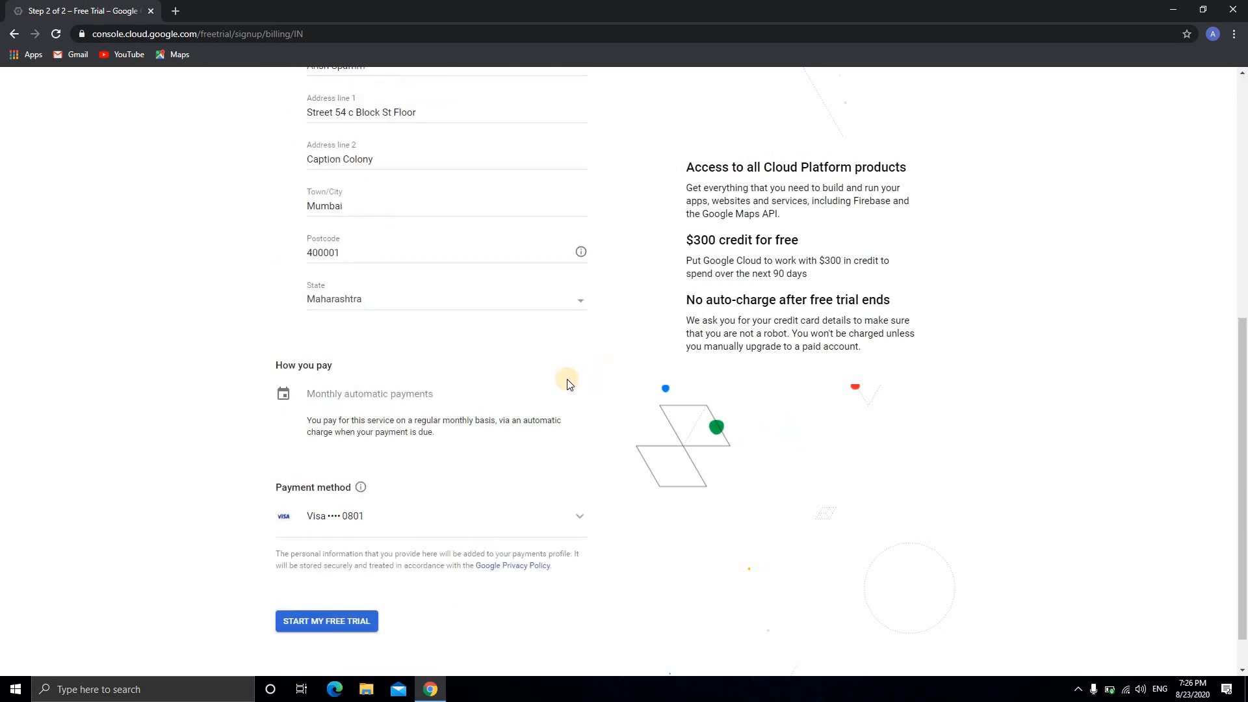
pyautogui.click(551, 509)
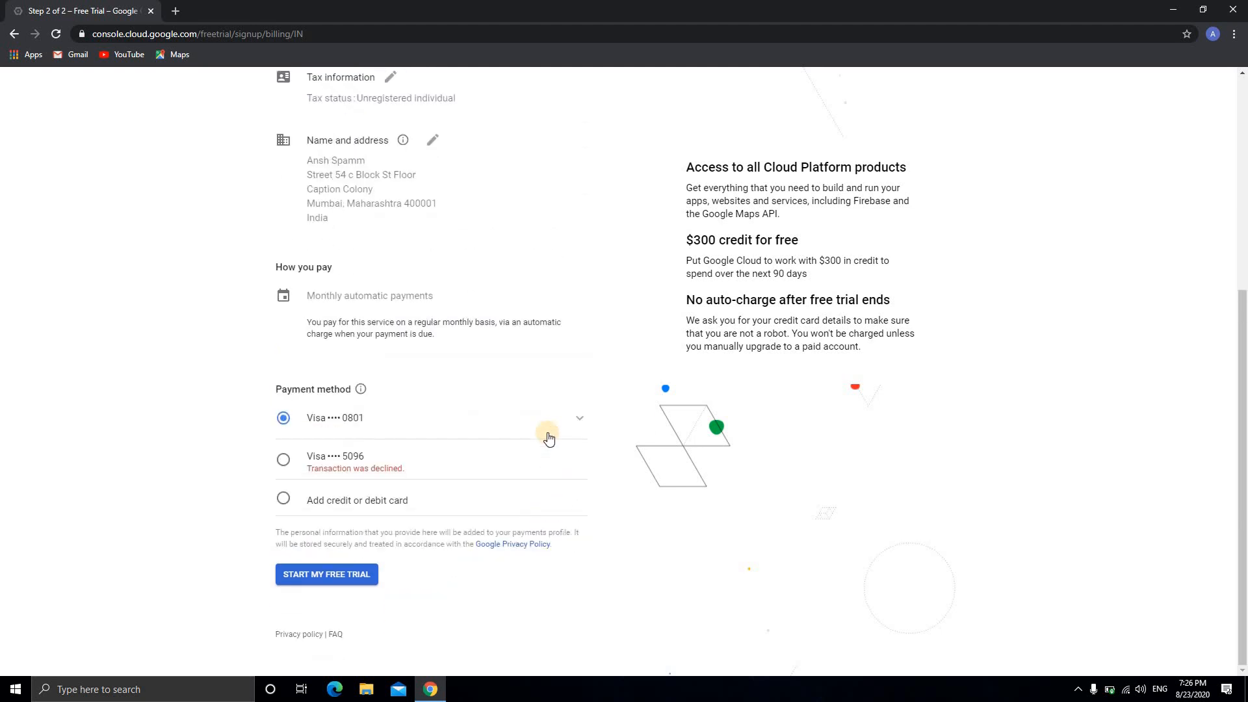
pyautogui.click(547, 442)
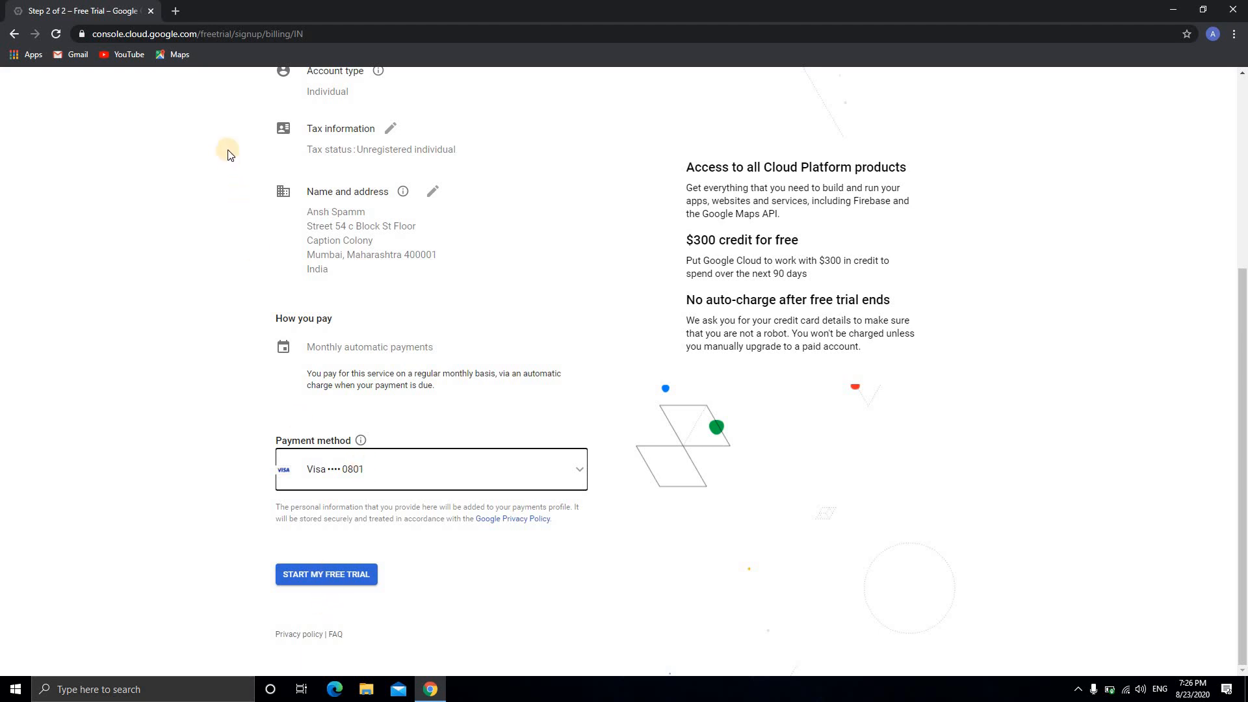
# - Highlight the benefits text about access to all Cloud Platform products and the $300 free credit
pyautogui.scroll(5, 454, 215)
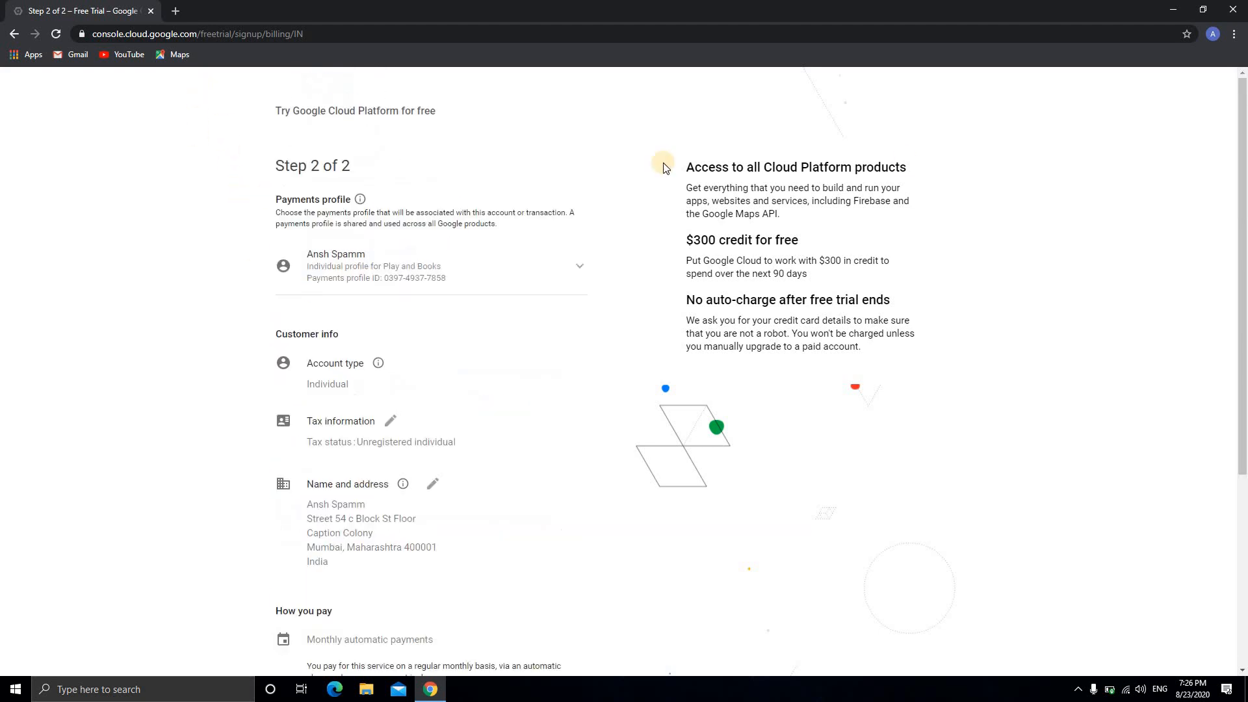
pyautogui.moveTo(908, 168); pyautogui.dragTo(663, 158)
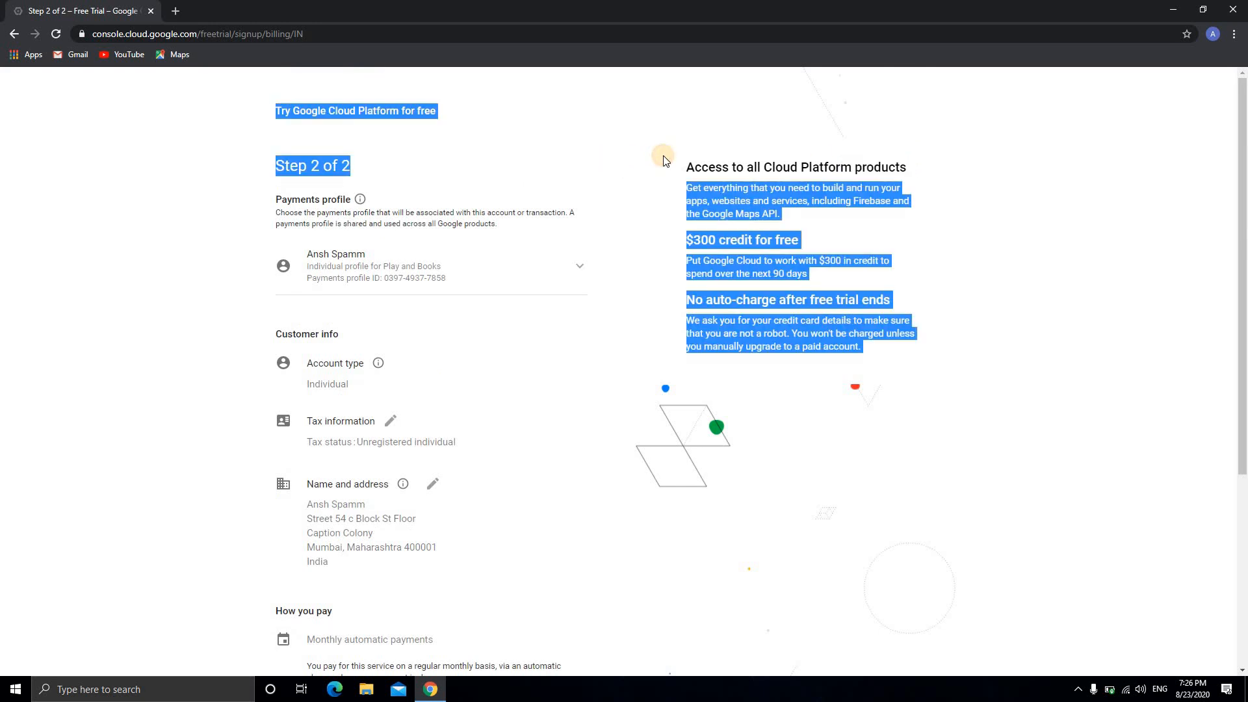
pyautogui.click(663, 158)
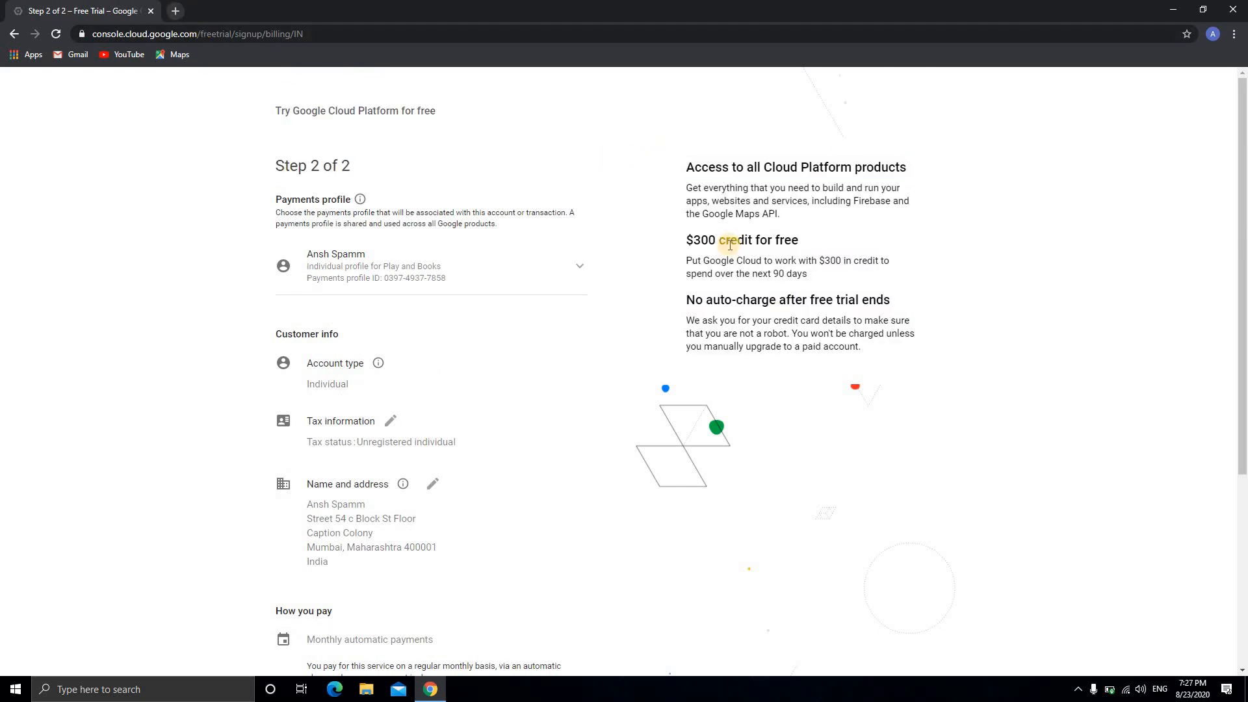
pyautogui.moveTo(807, 240); pyautogui.dragTo(653, 228)
pyautogui.click(813, 240)
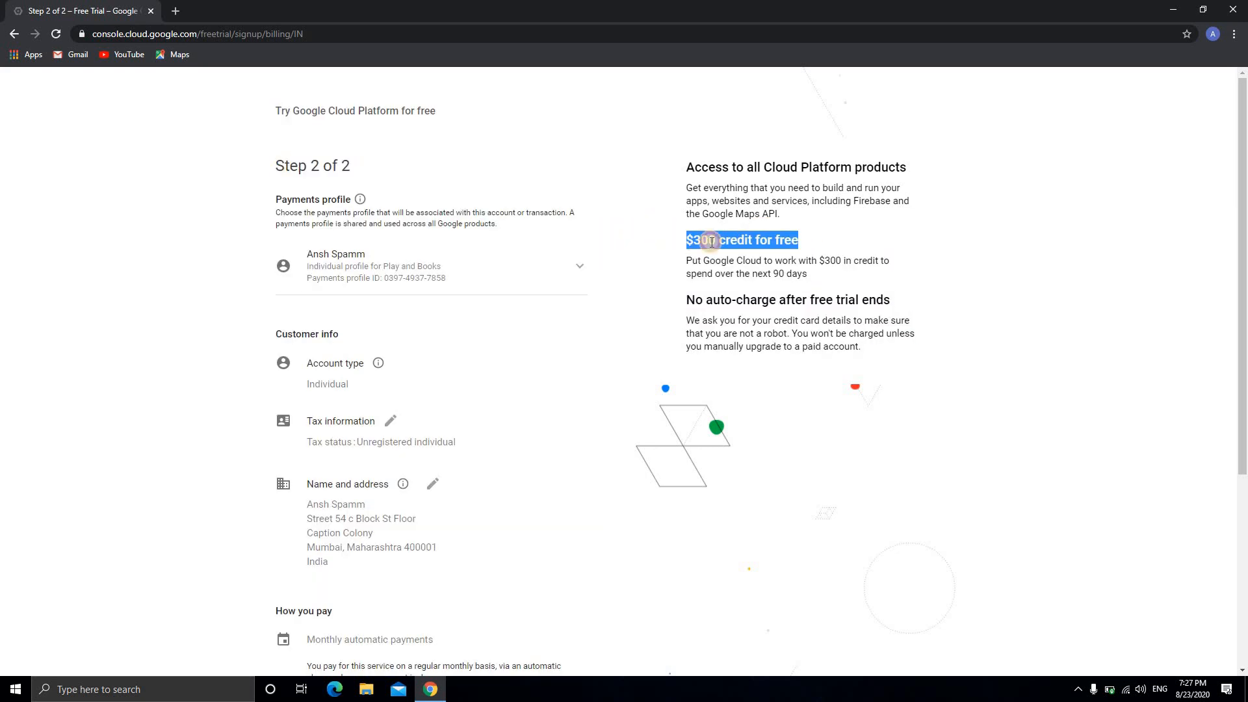
# - Highlight the "$300 credit for free" heading on the sign-up page
pyautogui.moveTo(800, 239); pyautogui.dragTo(679, 237)
pyautogui.tripleClick(787, 239)
# - Replace the sign-up page with a new tab, search Google for qwiklabs and open the Qwiklabs - Hands-On Cloud Training result
pyautogui.click(173, 11)
pyautogui.click(151, 11)
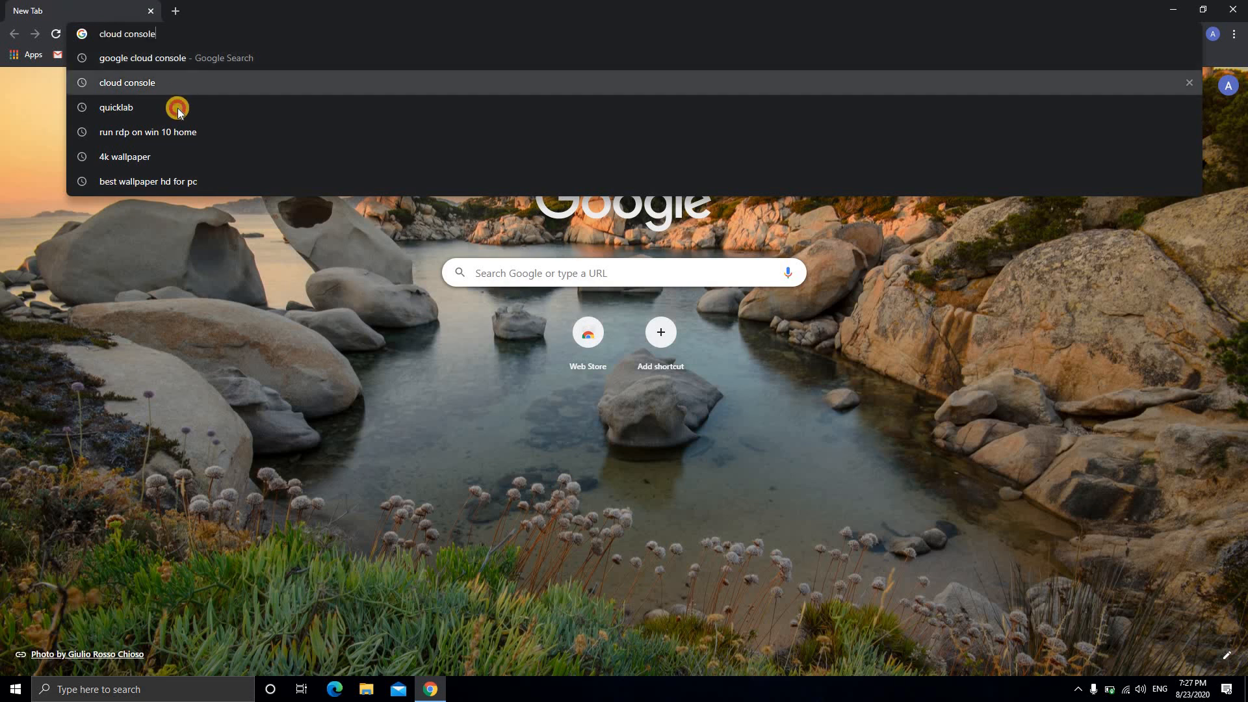
pyautogui.click(177, 108)
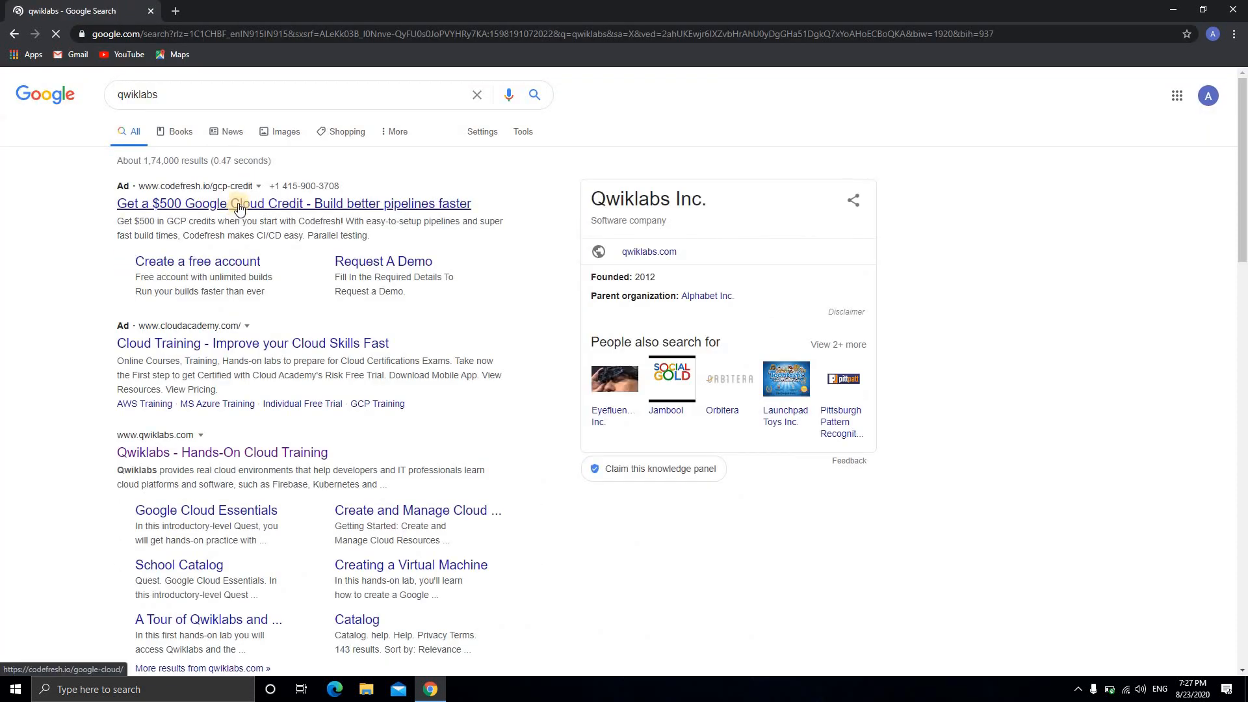
pyautogui.click(242, 451)
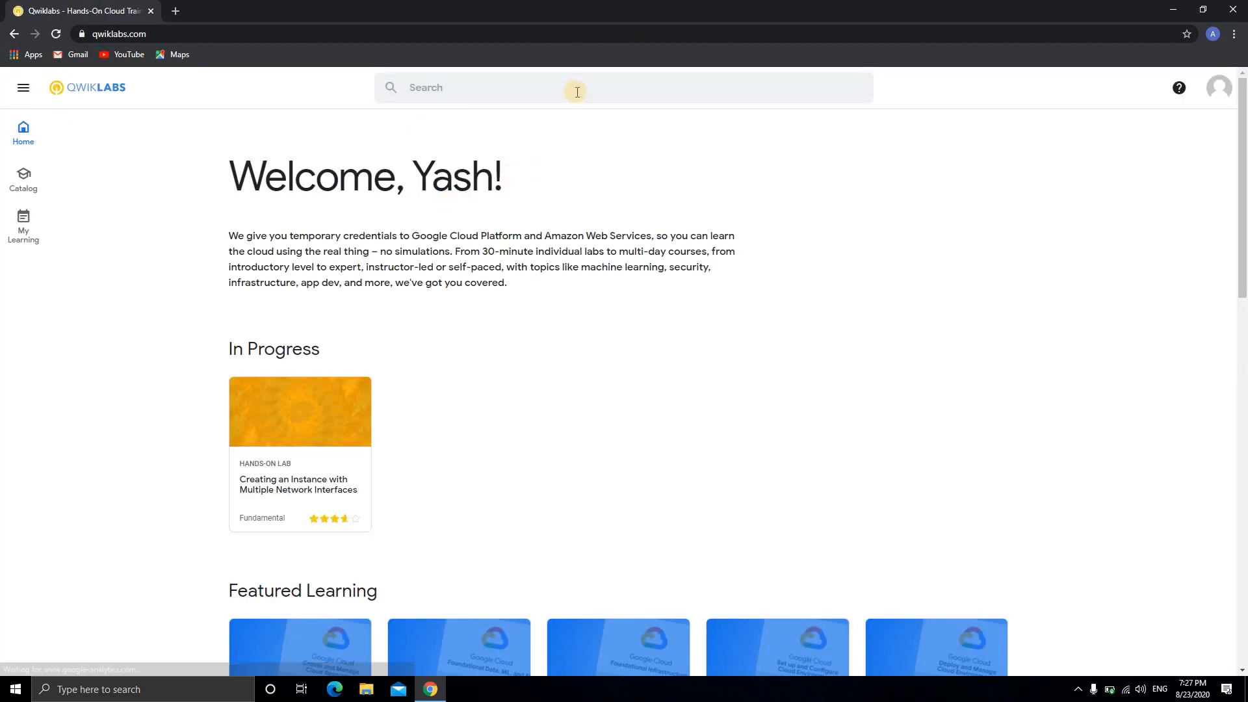
# - Check the Qwiklabs account details for the Monthly Subscription option and dismiss them
pyautogui.click(1213, 91)
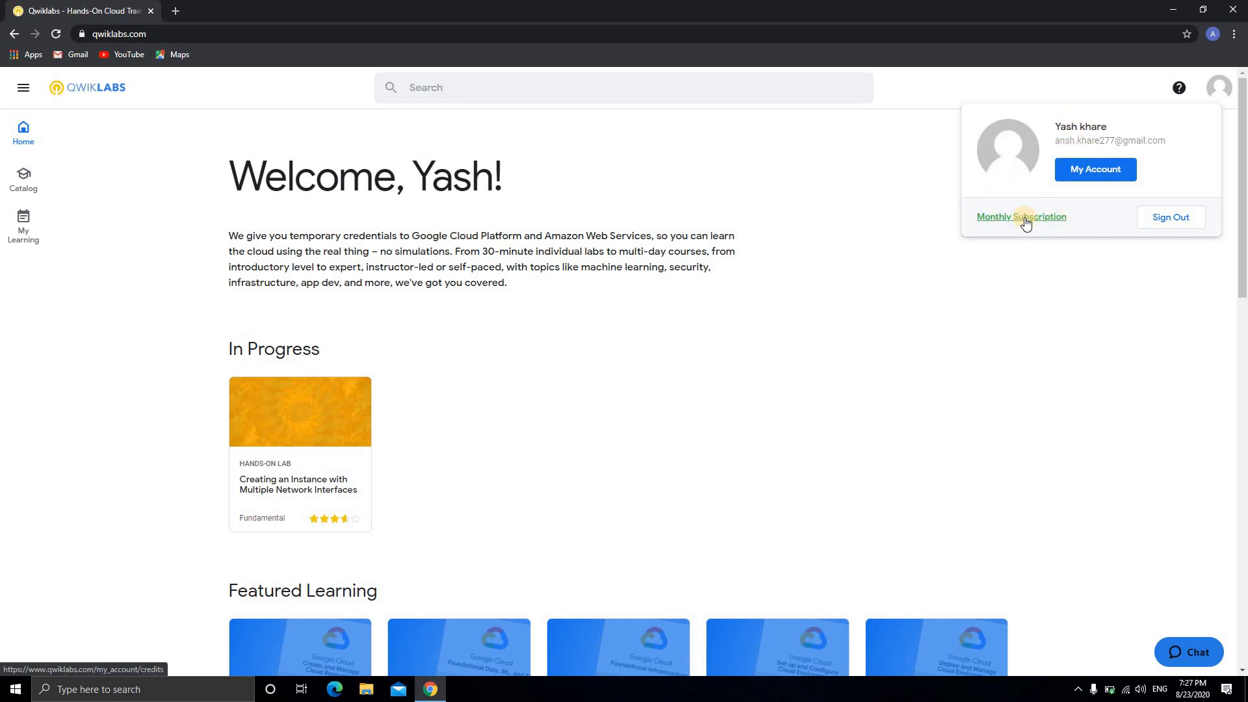
pyautogui.click(597, 189)
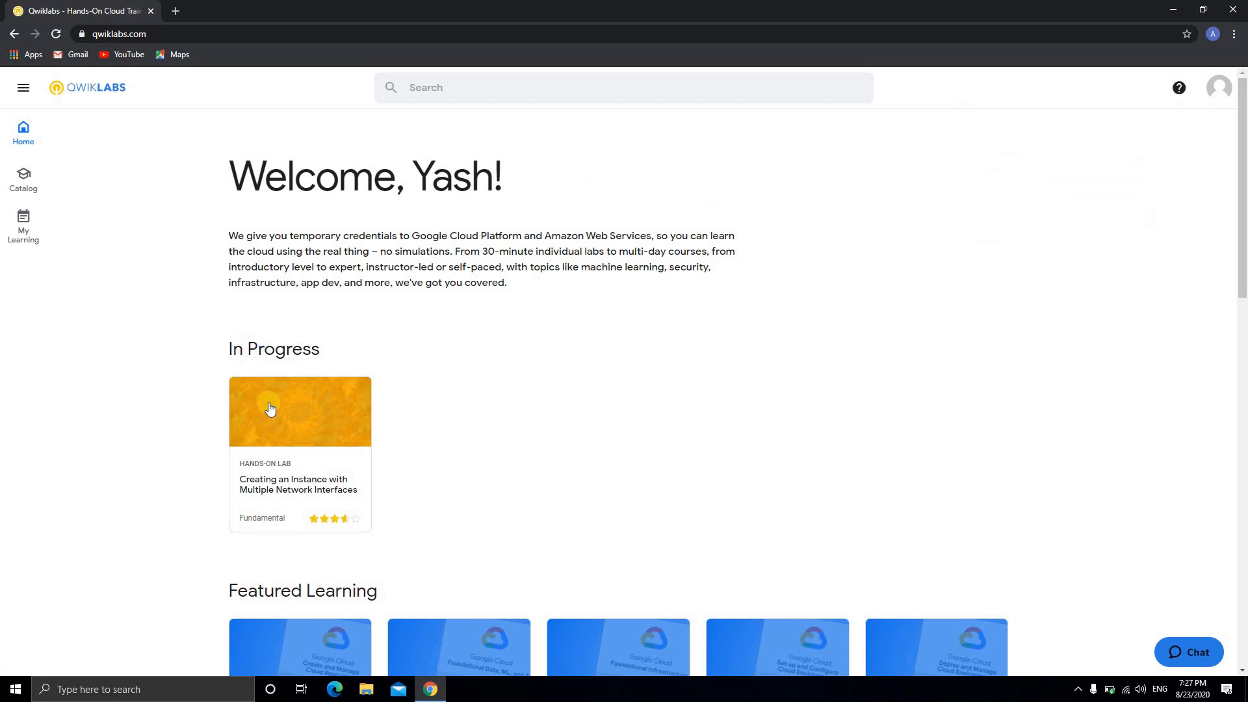
pyautogui.click(558, 104)
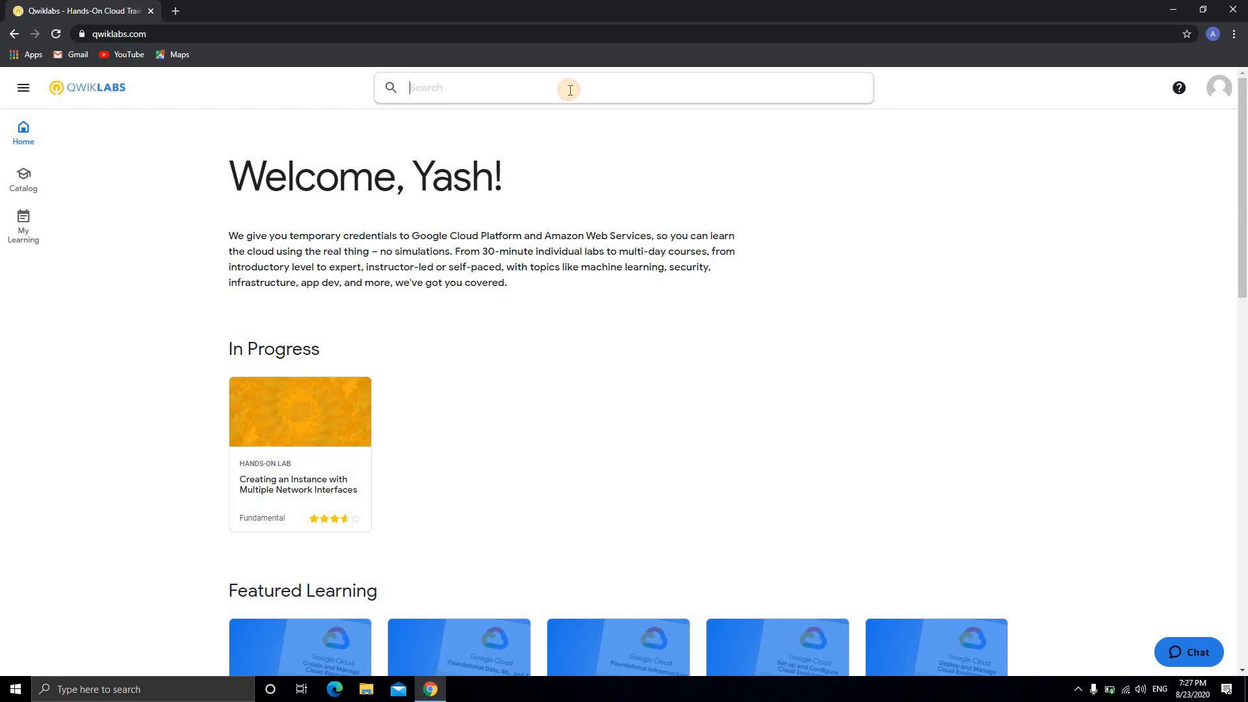
# - End the in-progress lab Creating an Instance with Multiple Network Interfaces and skip its satisfaction survey
pyautogui.click(324, 482)
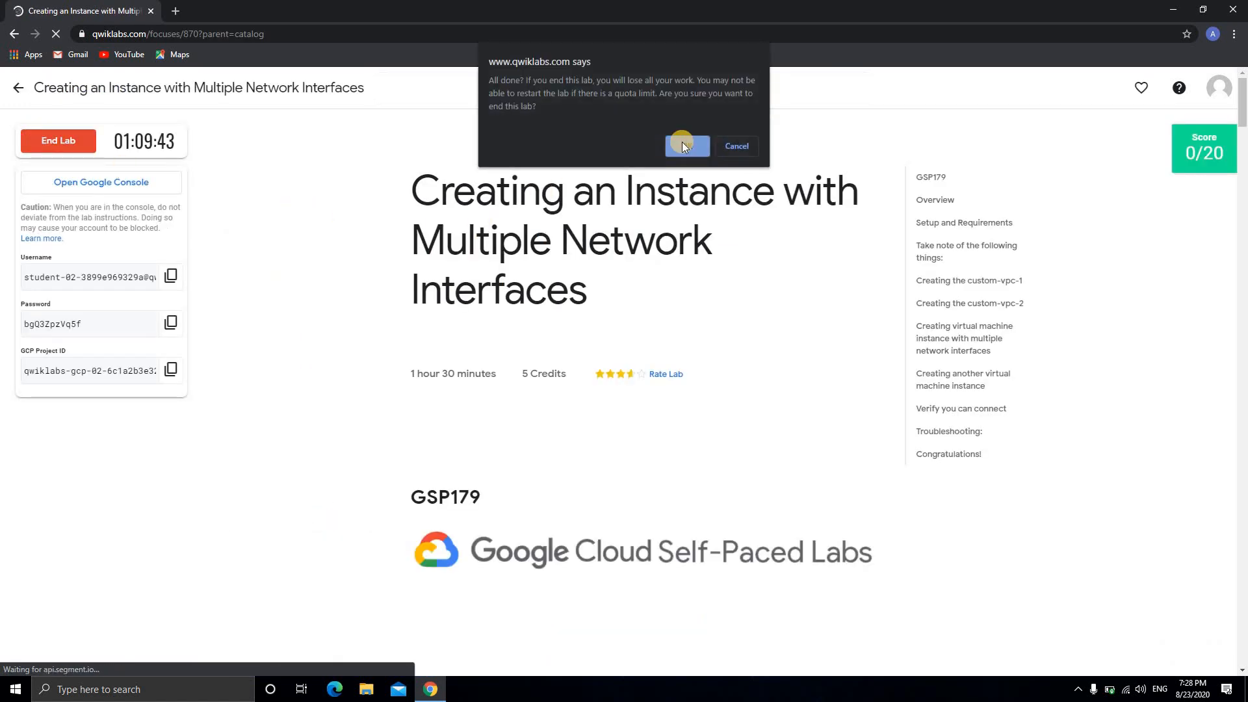
pyautogui.click(682, 143)
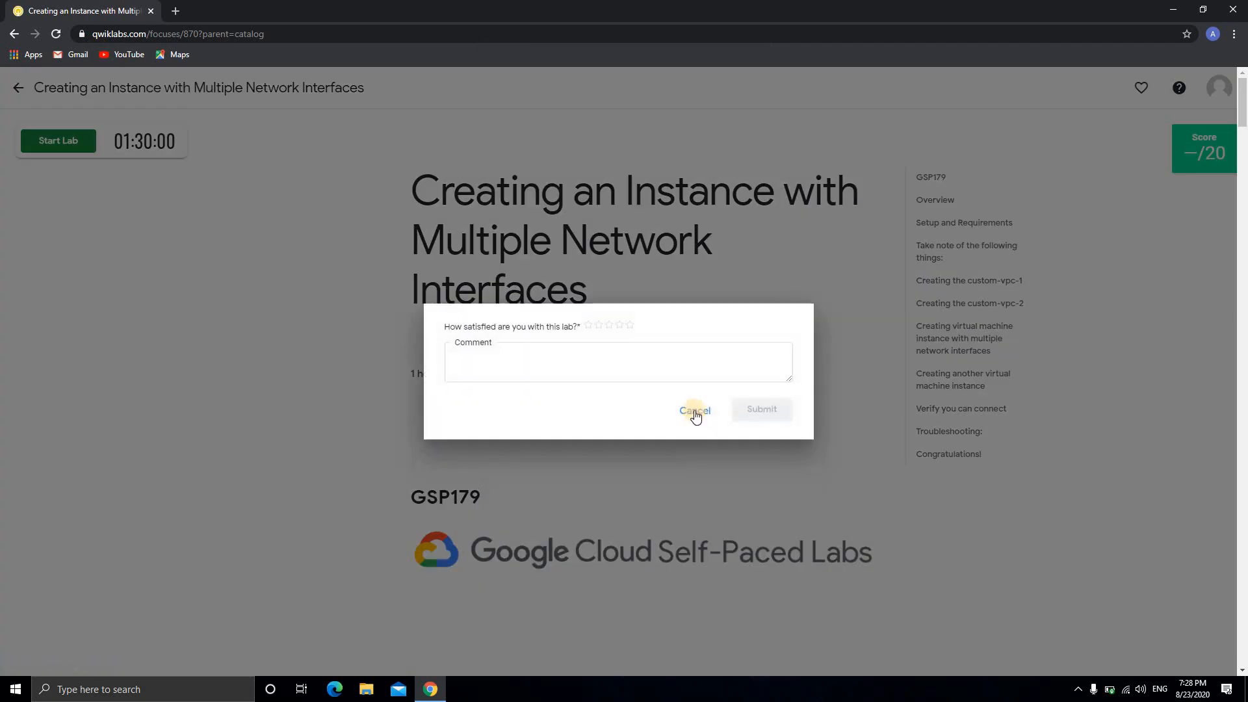
pyautogui.click(694, 409)
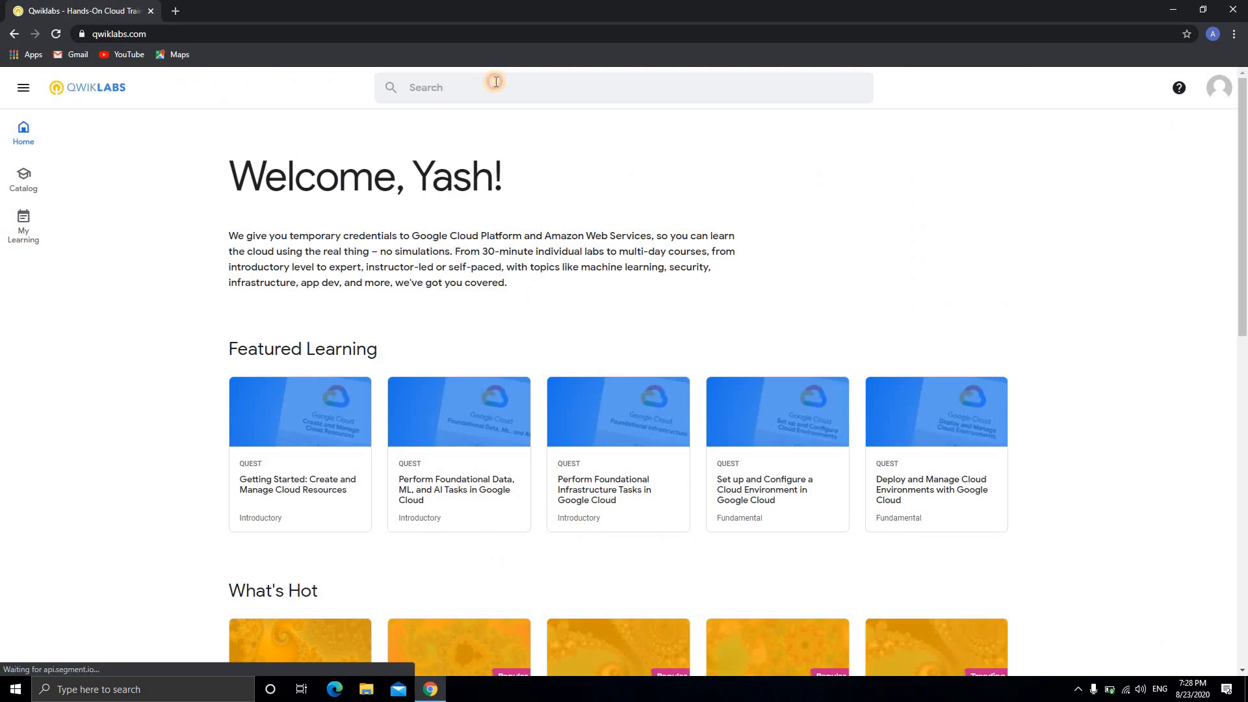
# - Search the Qwiklabs catalog for "create"
pyautogui.click(487, 82)
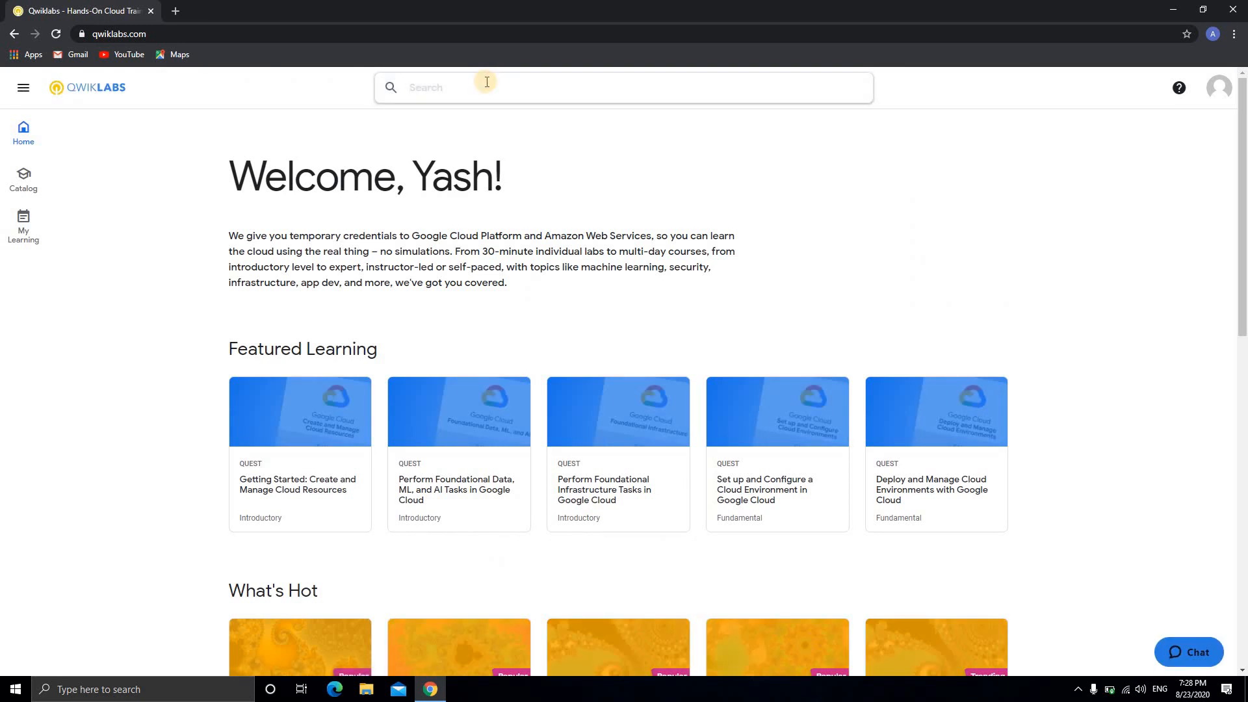
pyautogui.write('crate')
pyautogui.press('BackSpace')
pyautogui.press('BackSpace')
pyautogui.write('e')
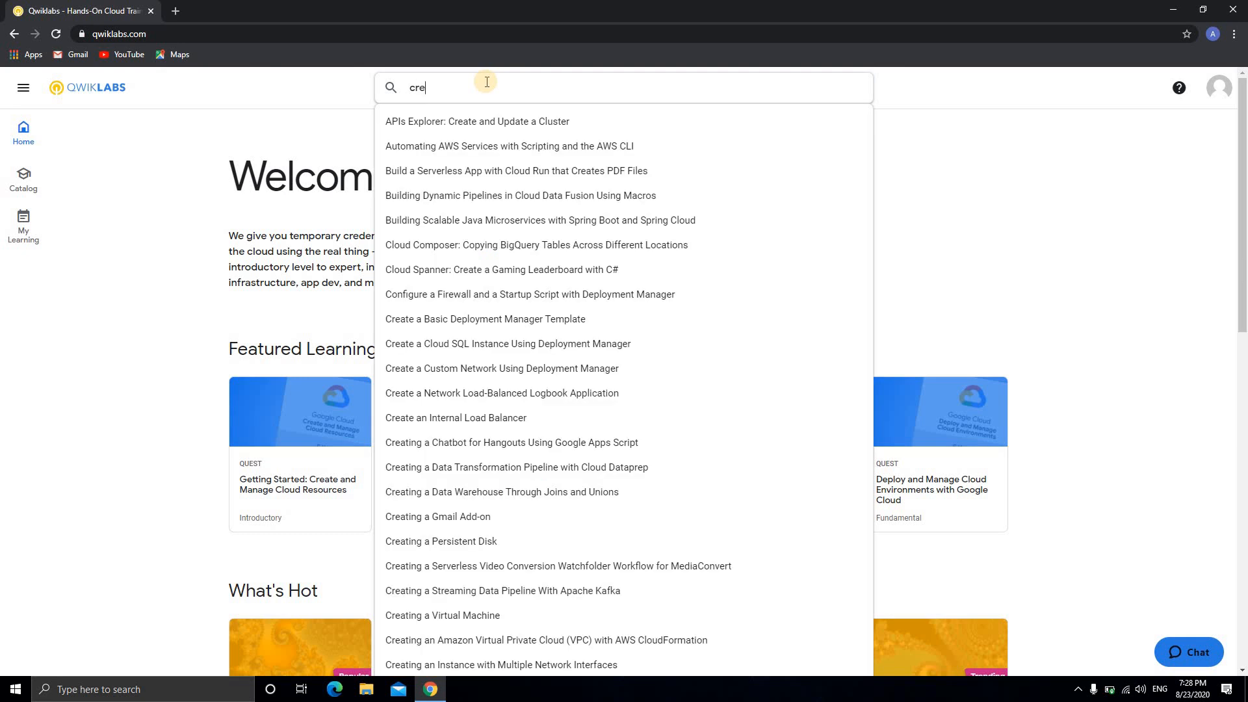
pyautogui.write('ta')
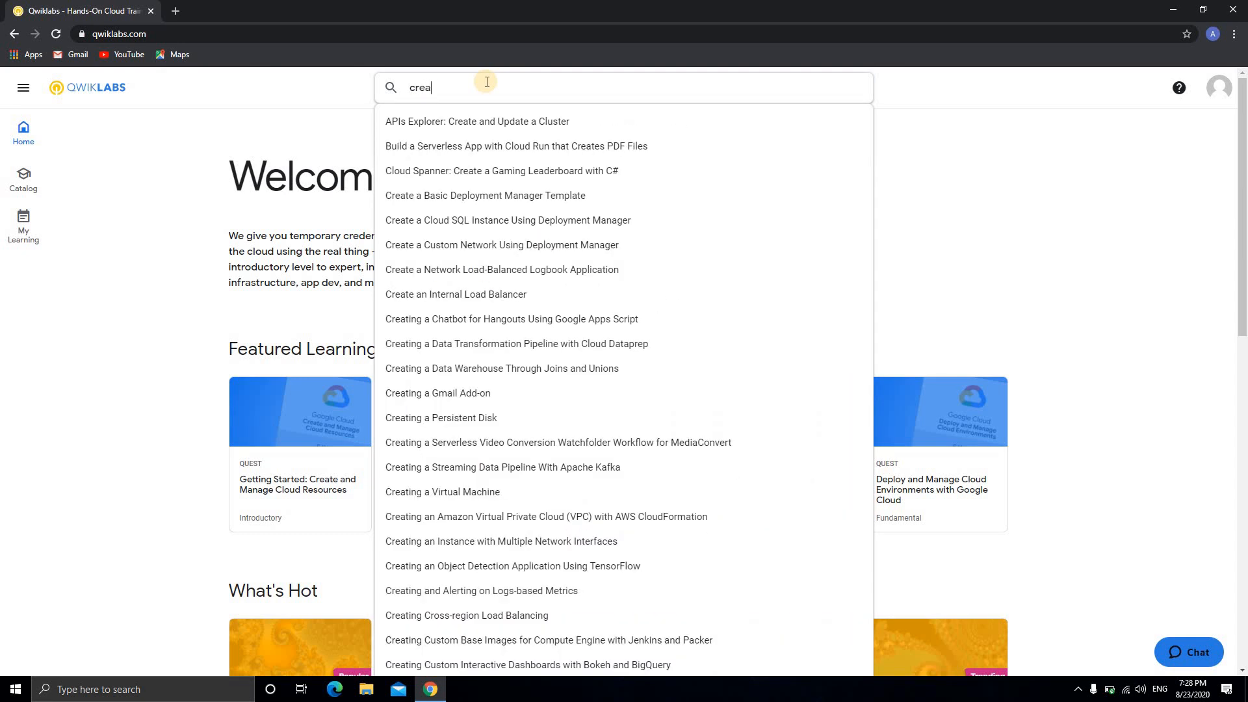
pyautogui.press('Return')
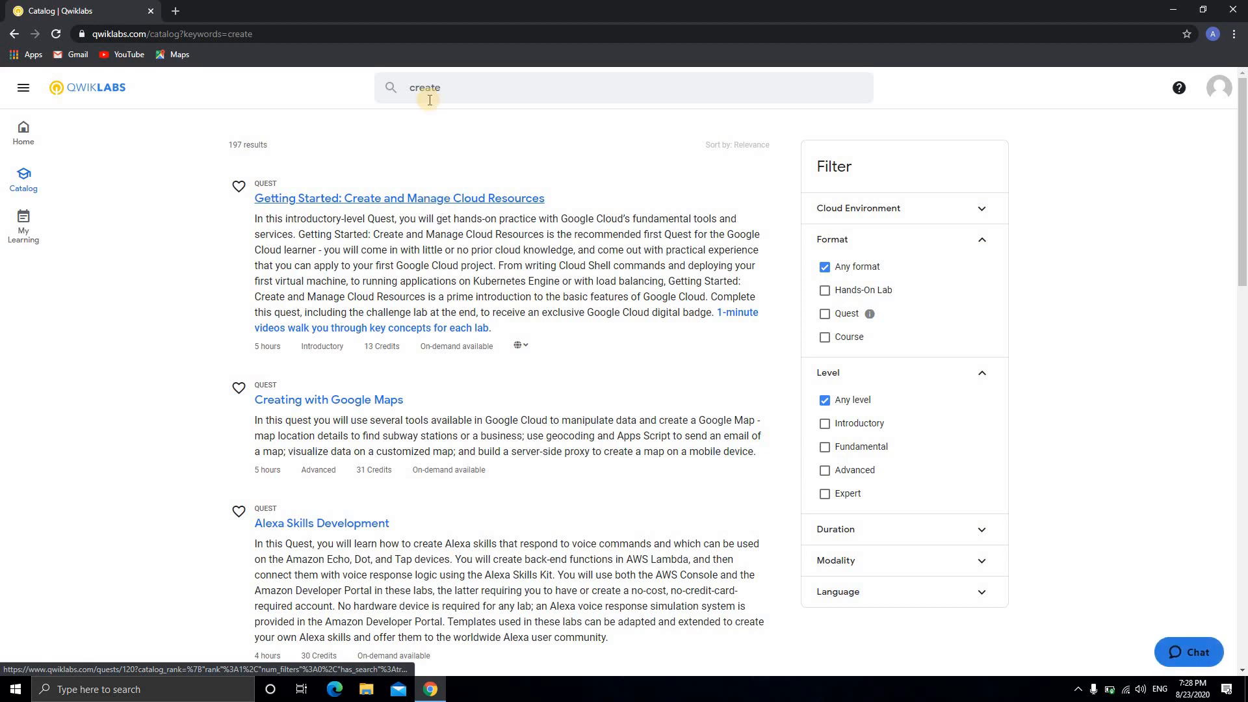
# - Refine the catalog search to "create instance" and open the lab Creating an Instance with Multiple Network Interfaces
pyautogui.click(453, 96)
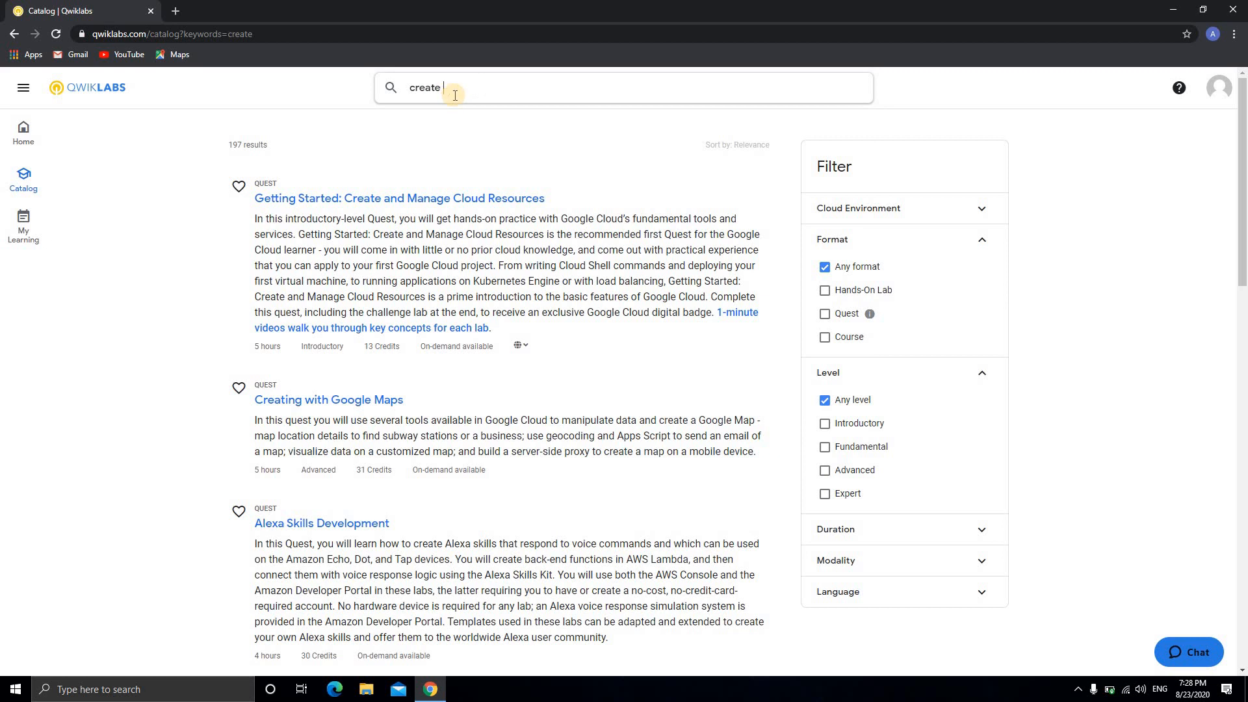
pyautogui.write('e')
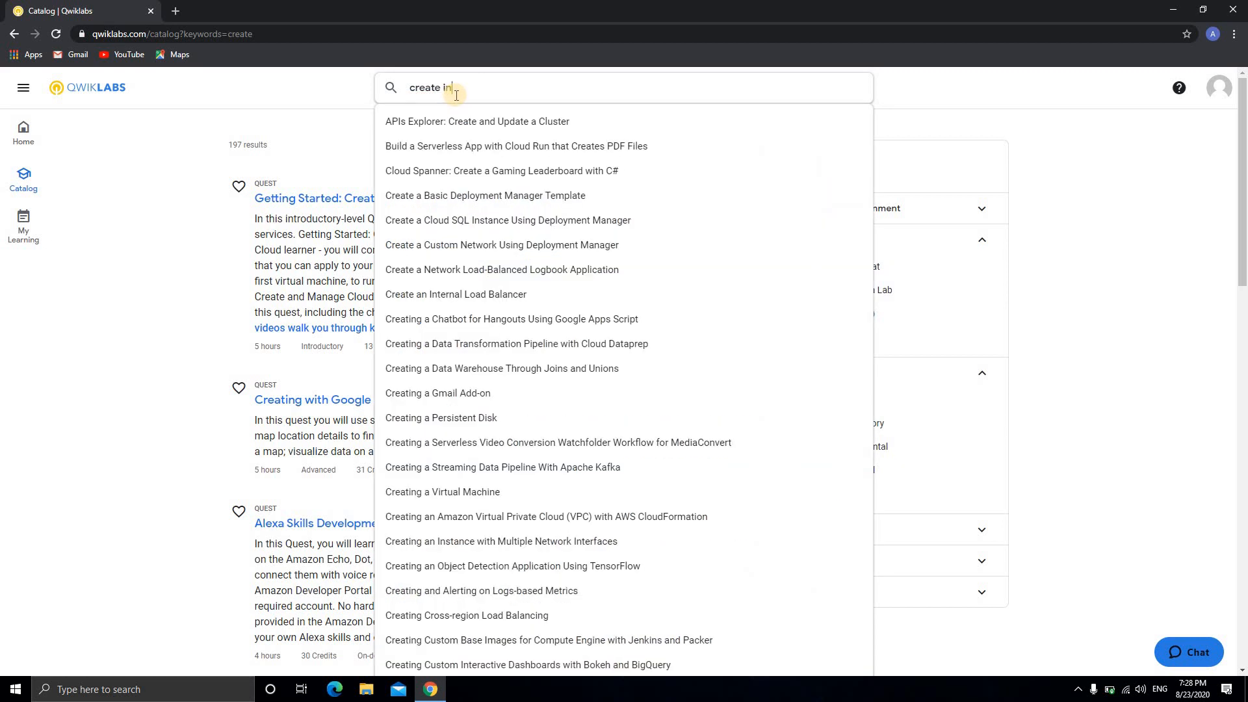
pyautogui.write(' instance')
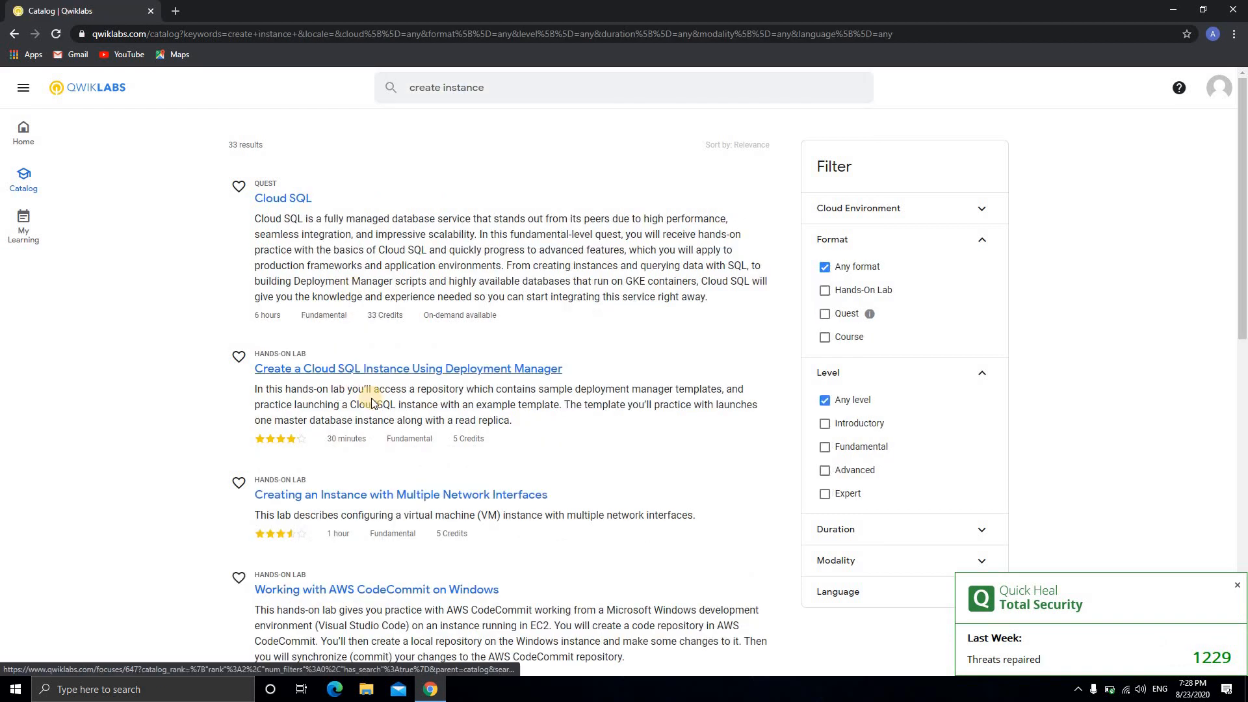
pyautogui.scroll(-1, 383, 368)
pyautogui.click(383, 368)
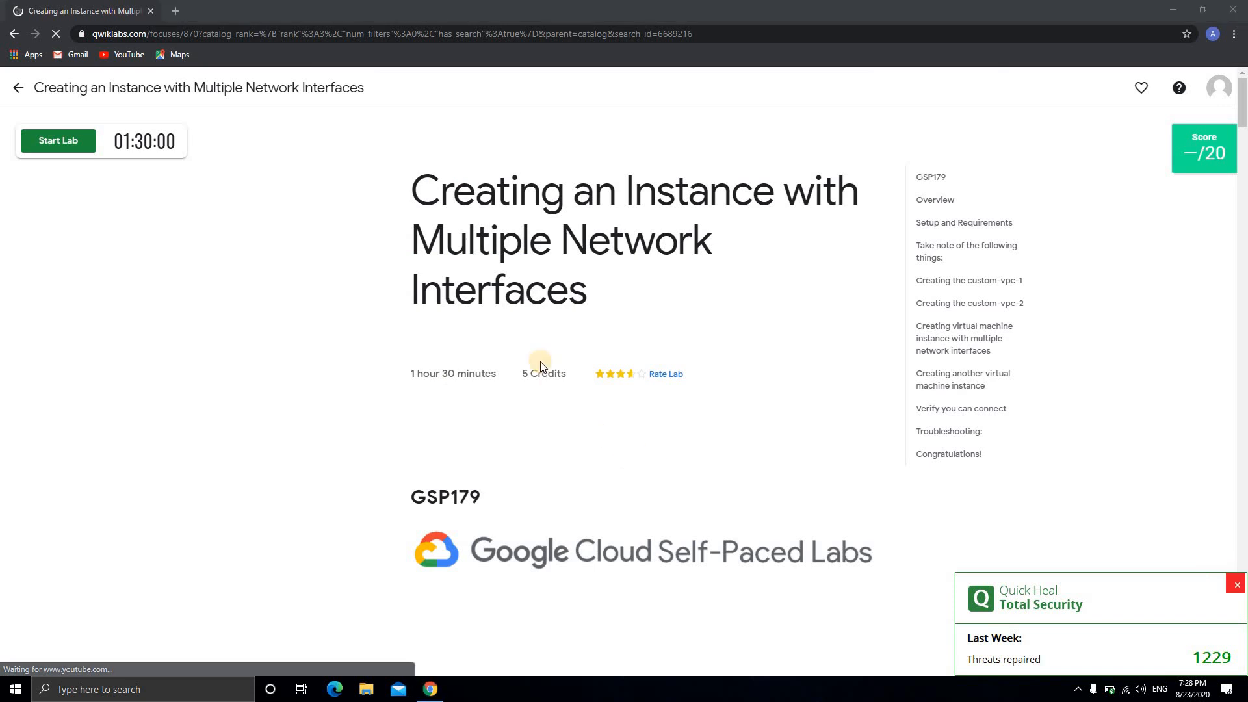
# - Start the lab and charge its 5 credits to the existing subscription
pyautogui.click(54, 143)
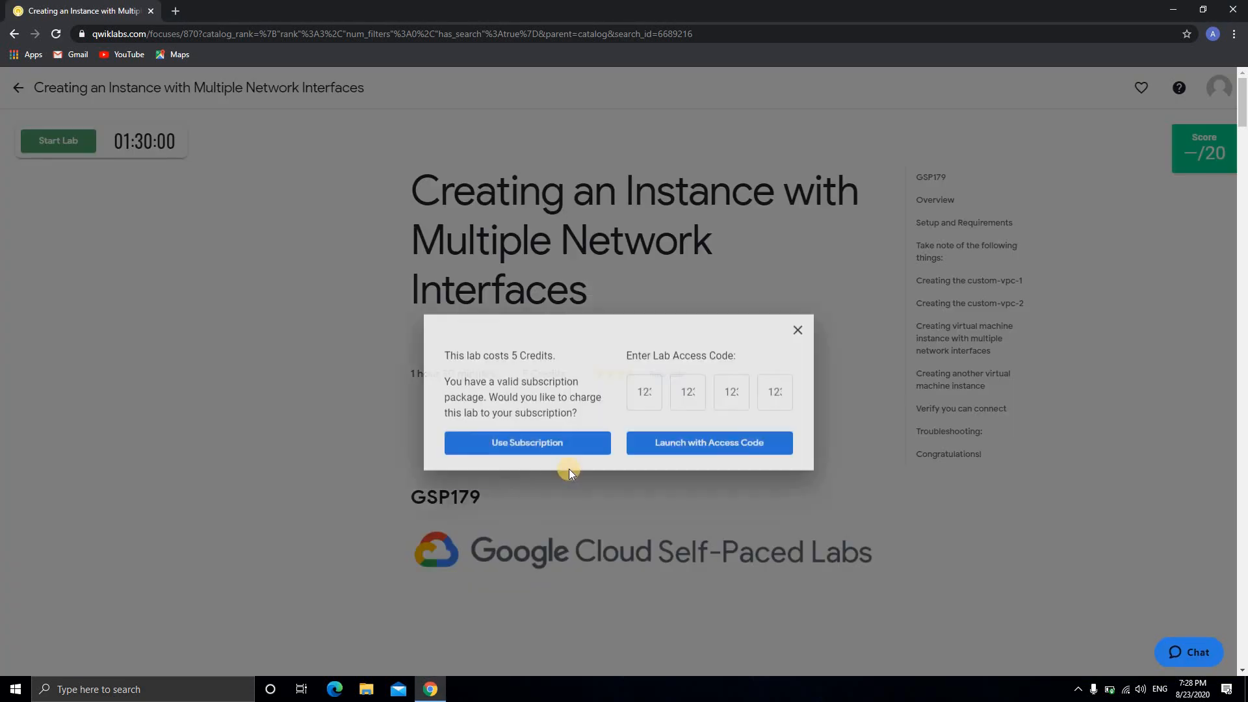
pyautogui.click(539, 430)
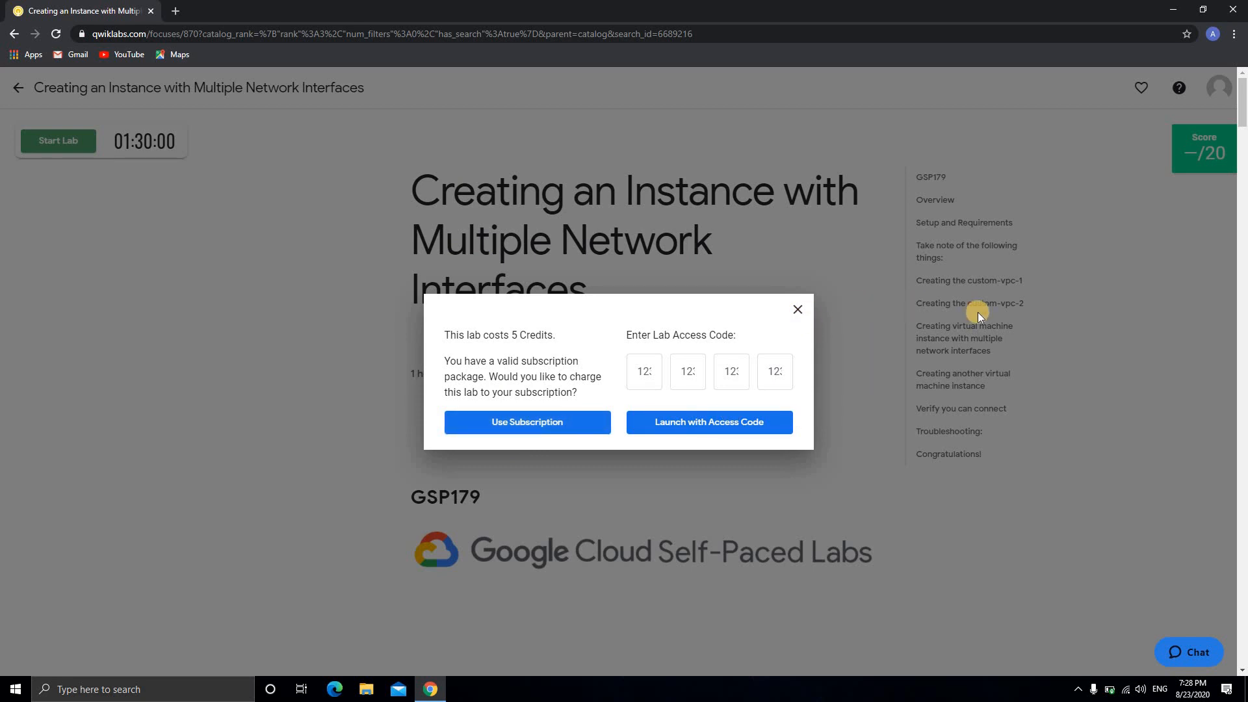
pyautogui.click(540, 433)
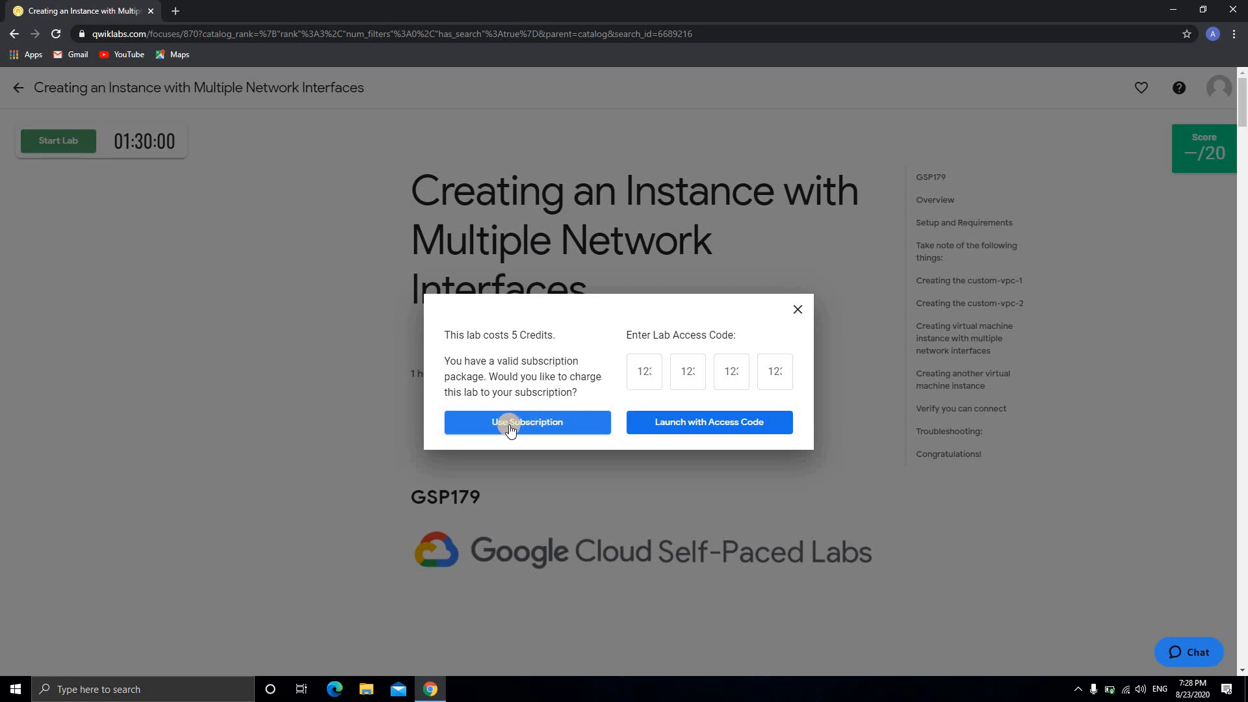
pyautogui.click(556, 423)
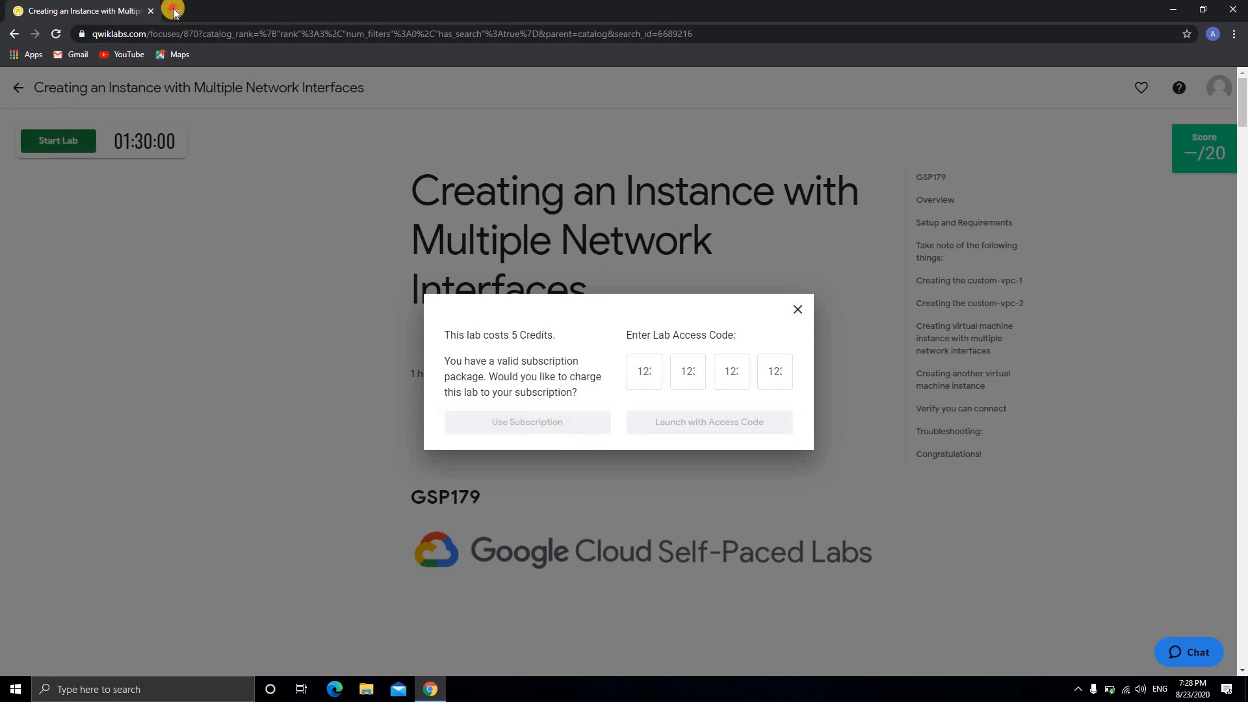
# - Open the Google Cloud website in a new tab and check the lab page for the temporary credentials
pyautogui.hotkey('ctrl', 't')
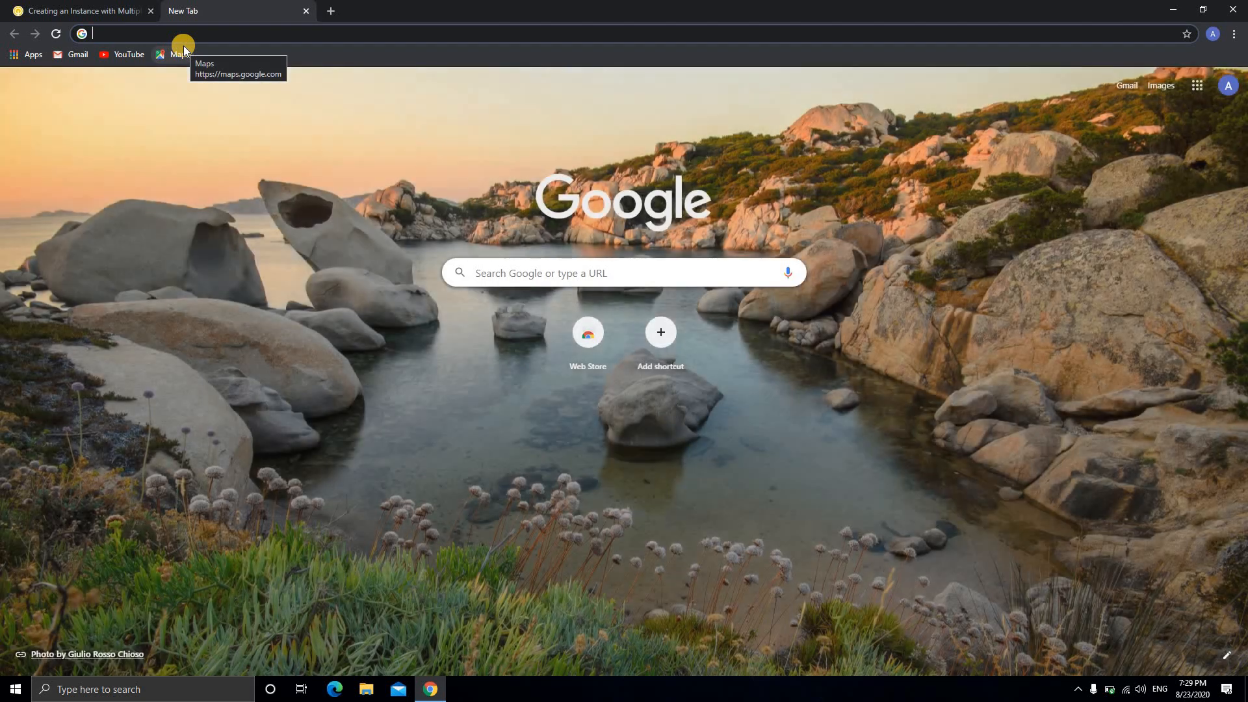
pyautogui.write('google cloud console')
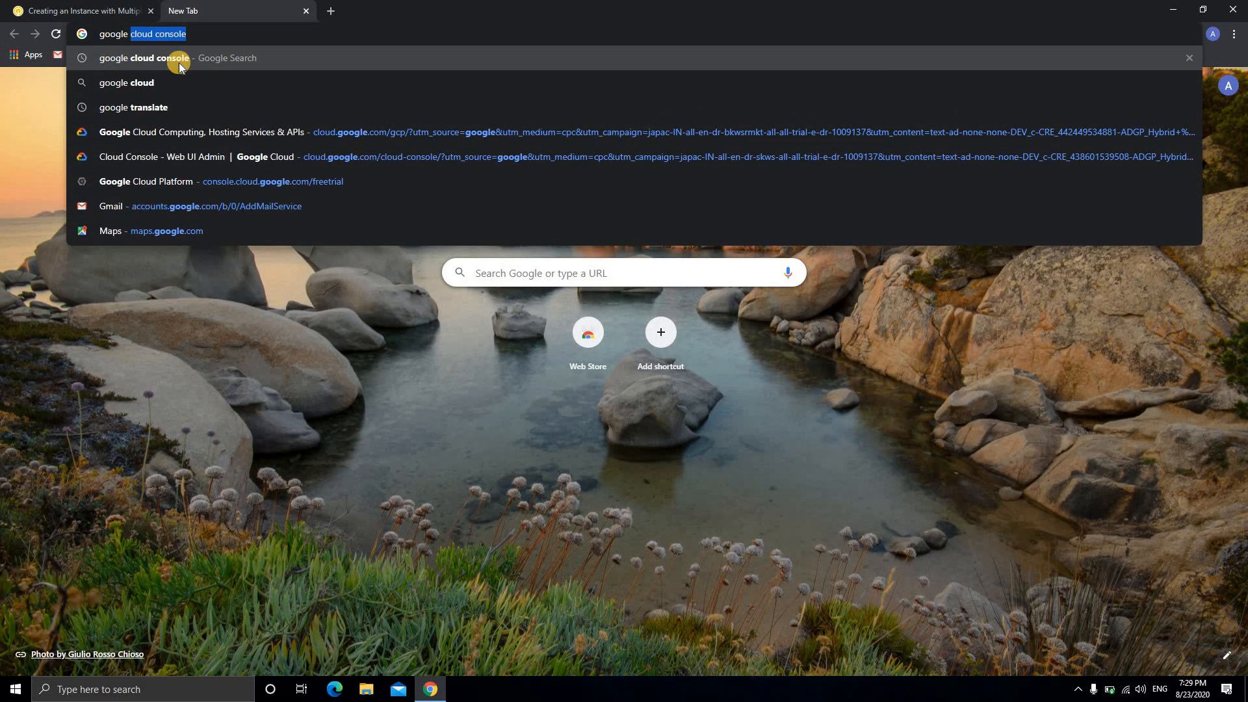
pyautogui.click(231, 132)
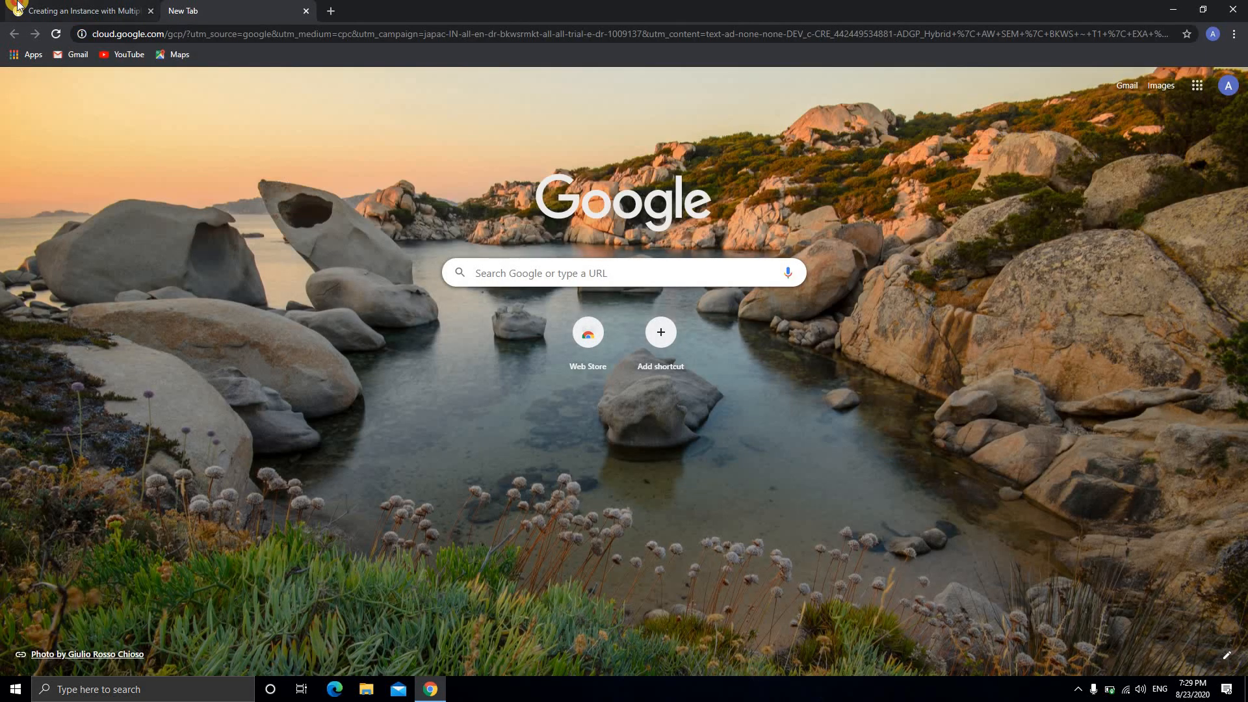
pyautogui.click(19, 8)
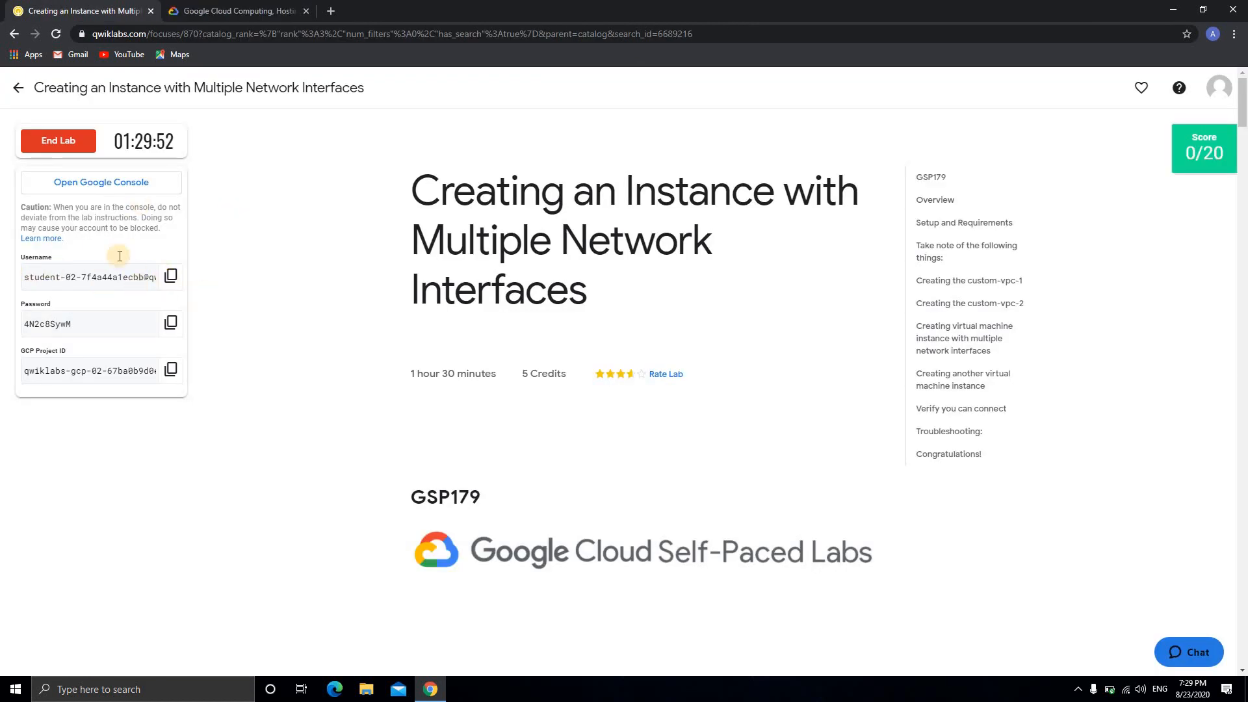
pyautogui.click(273, 8)
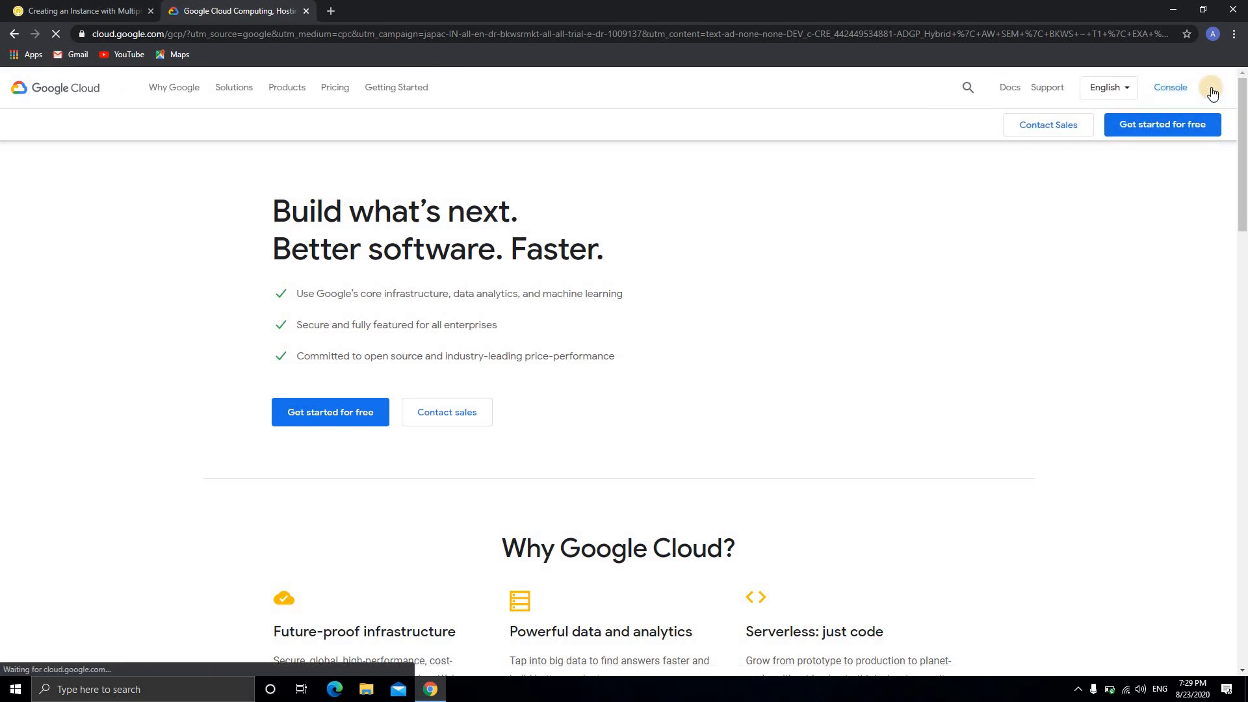
# - Add another Google account from the Google Cloud site, choosing to sign in with an account not listed
pyautogui.click(1210, 89)
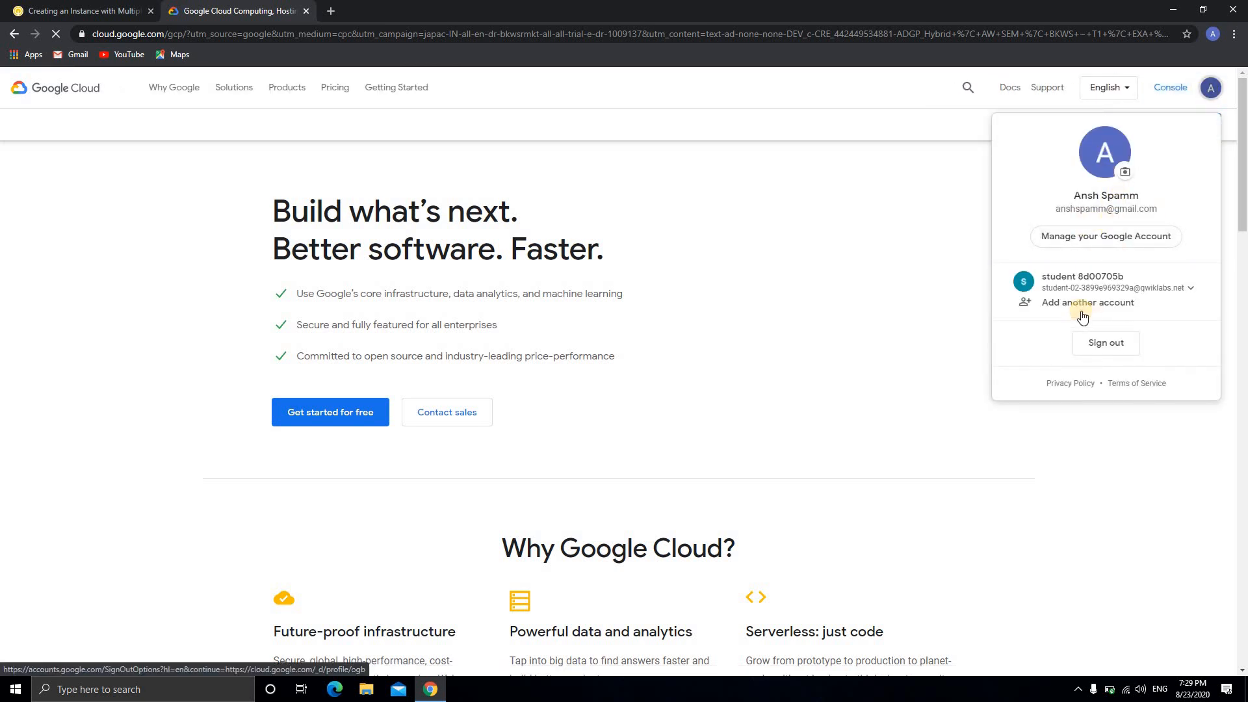
pyautogui.click(1088, 304)
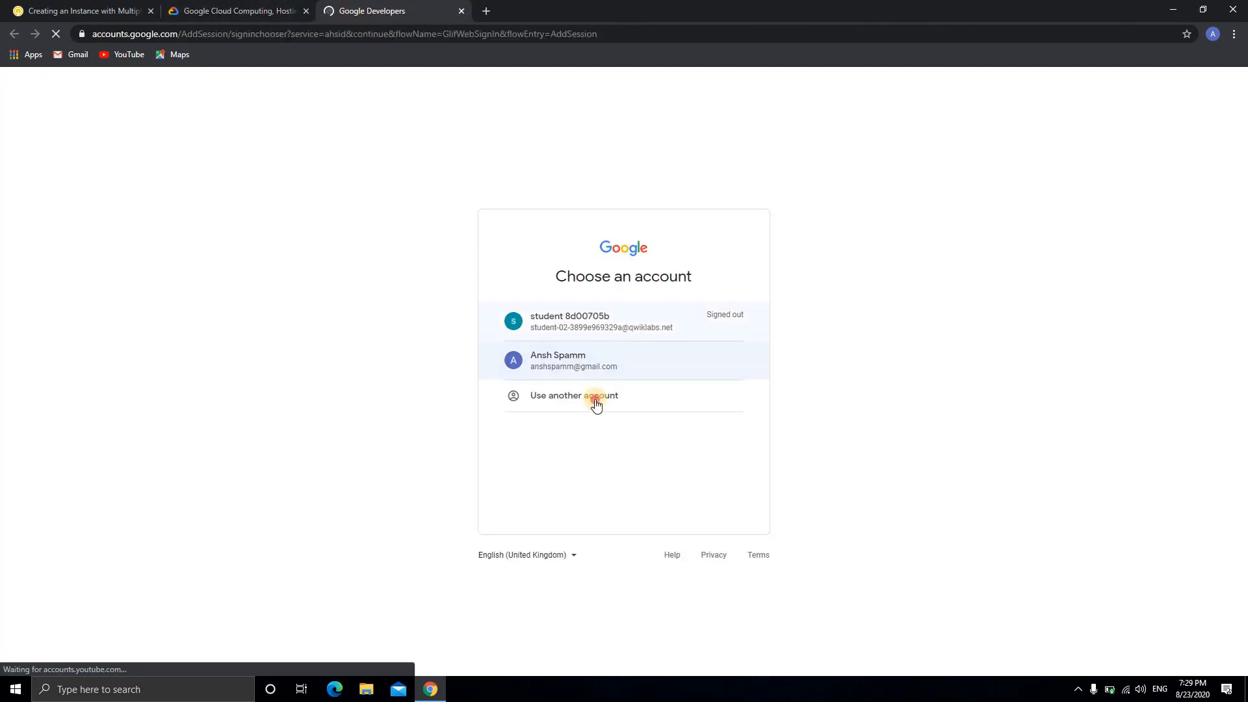
pyautogui.click(592, 397)
# - Copy the temporary username from the lab page into the Google sign-in email field and continue
pyautogui.click(36, 5)
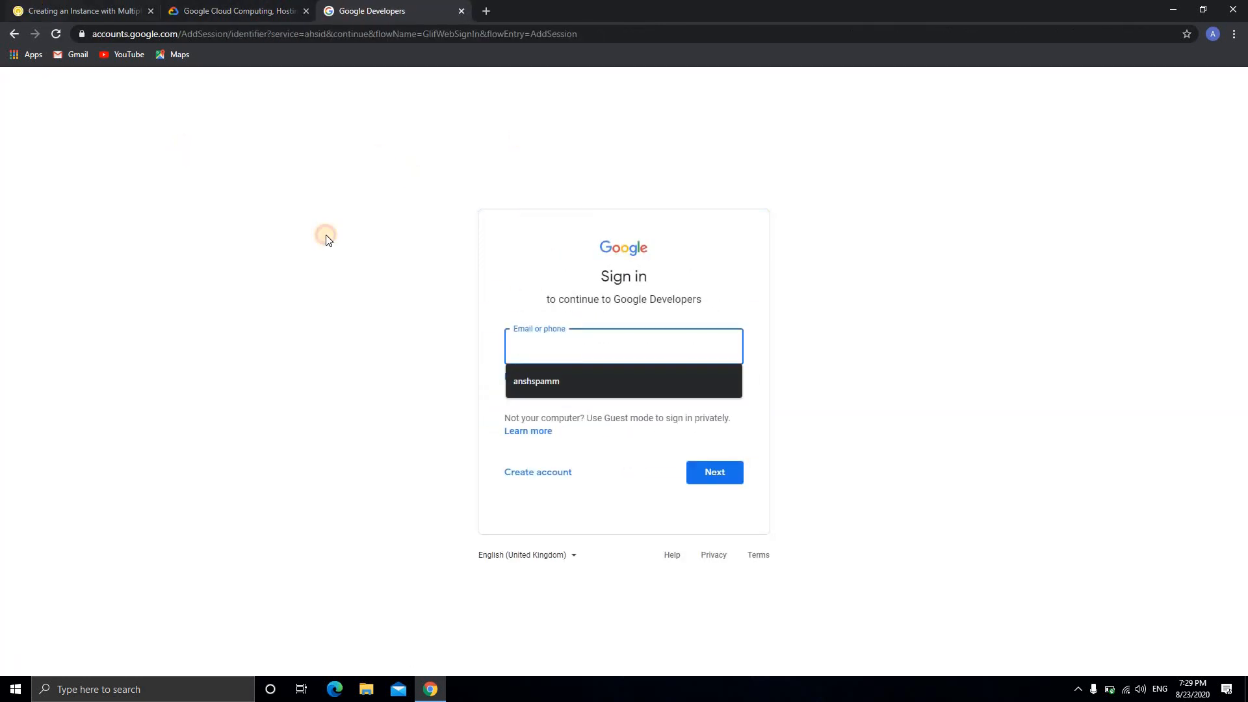
pyautogui.click(170, 280)
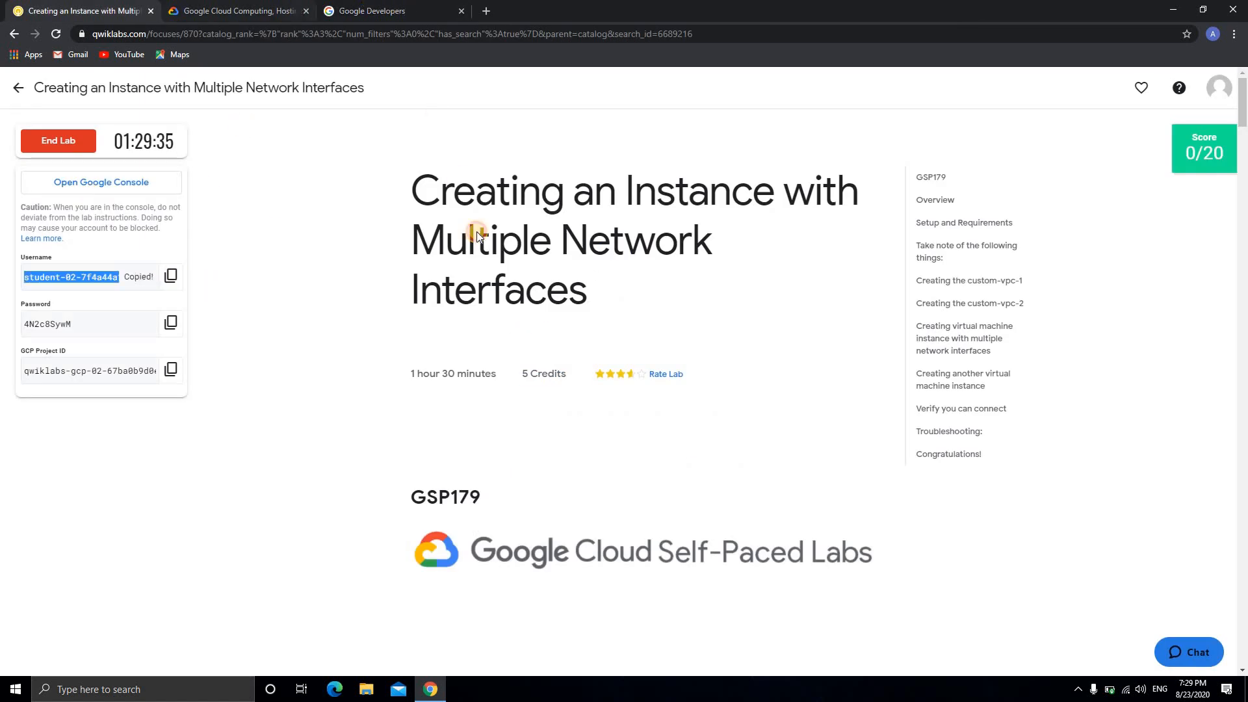
pyautogui.click(390, 9)
pyautogui.hotkey('ctrl', 'v')
pyautogui.click(724, 479)
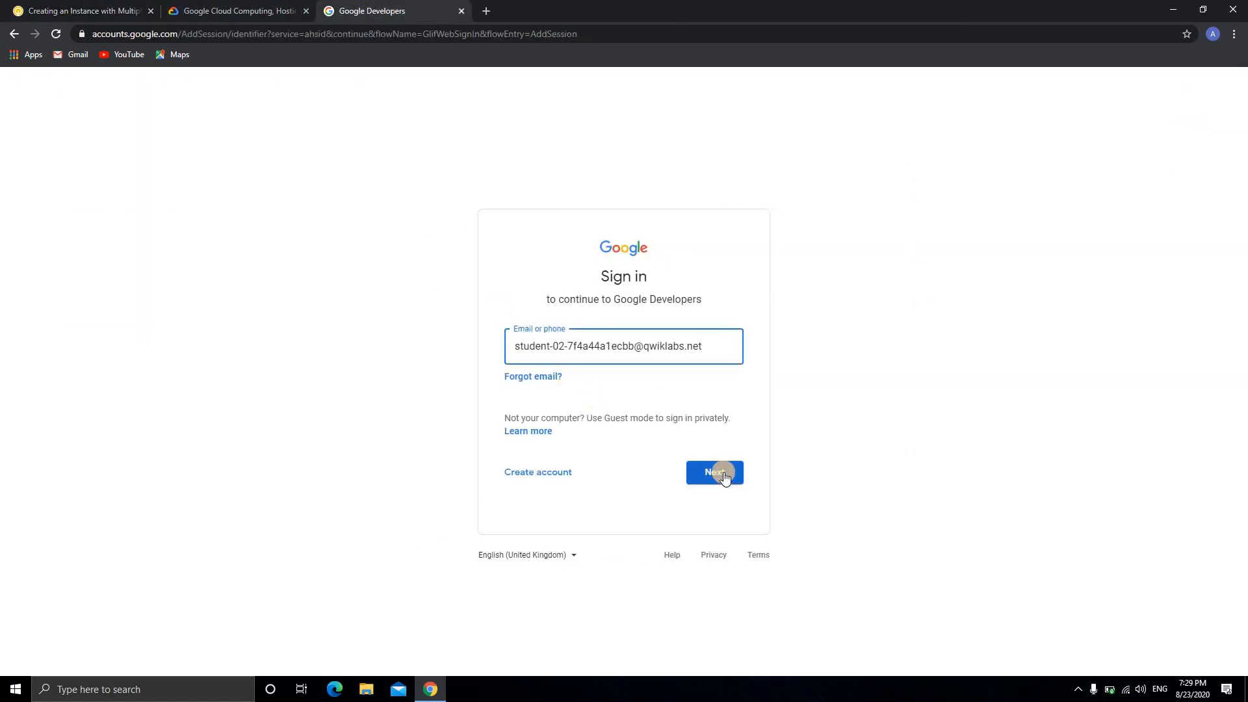
# - Copy the lab's temporary password into the Google sign-in password field, sign in and accept the new account terms
pyautogui.hotkey('ctrl', '1')
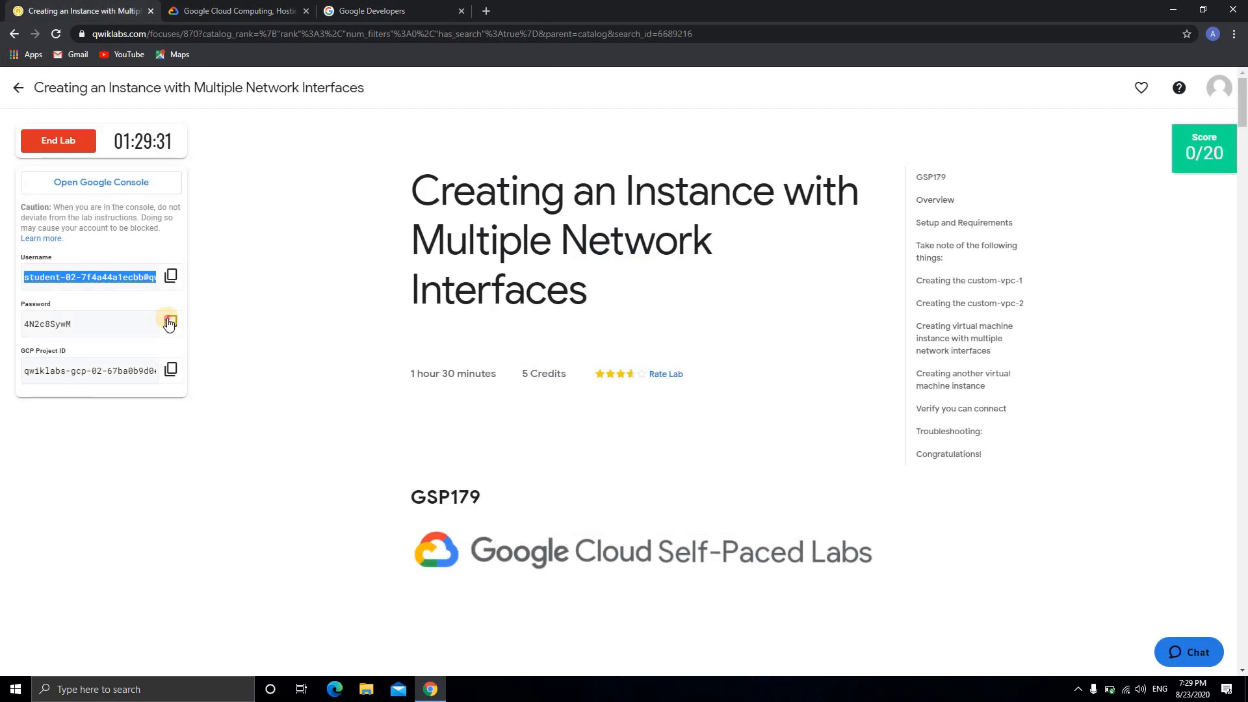
pyautogui.click(171, 322)
pyautogui.click(390, 10)
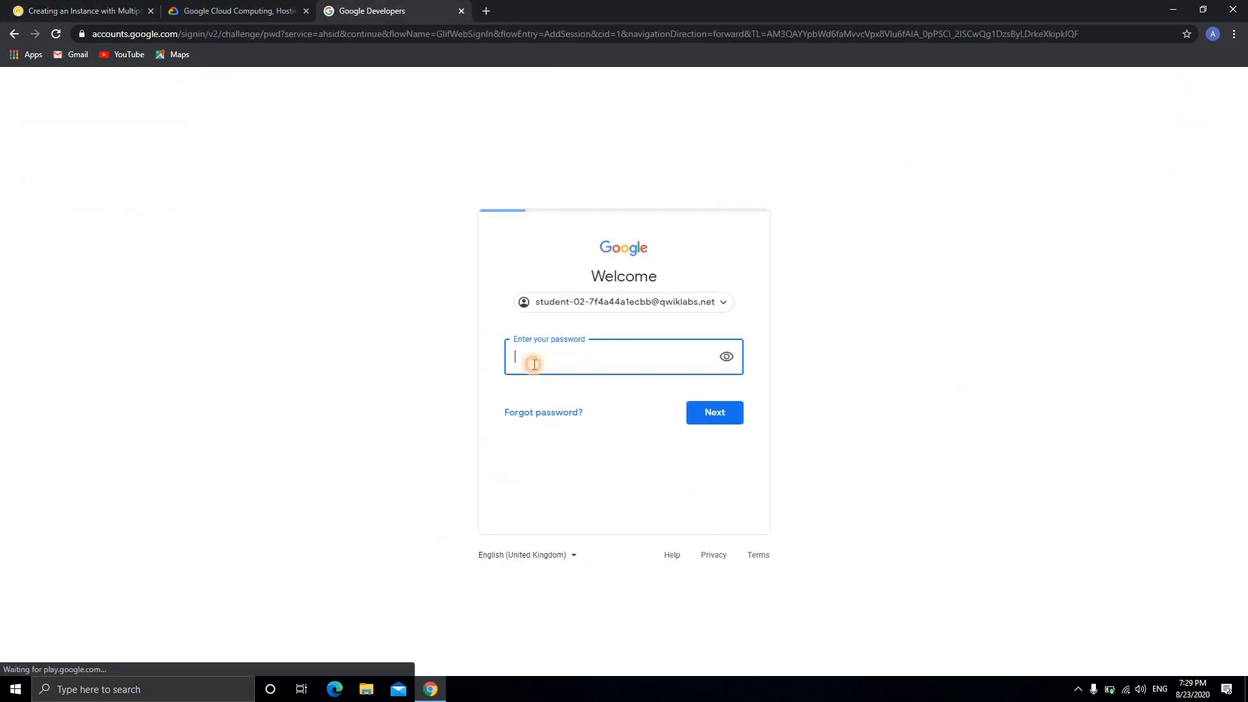
pyautogui.hotkey('ctrl', 'v')
pyautogui.click(719, 413)
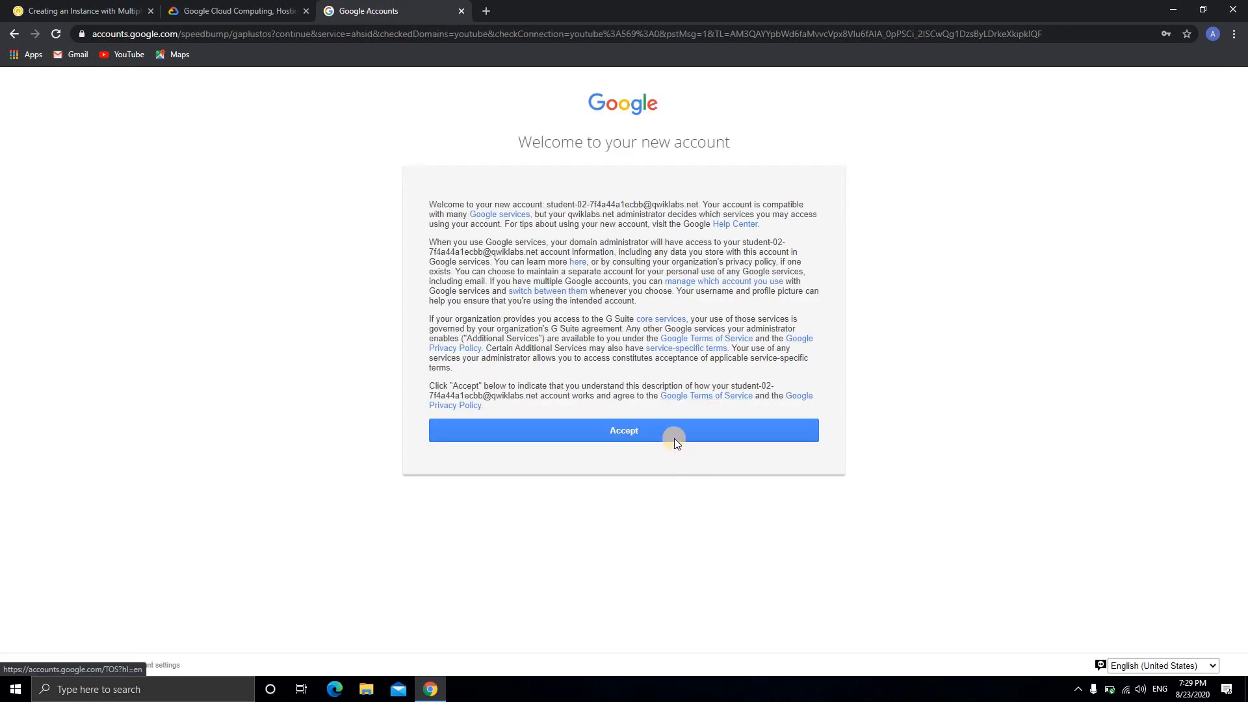
pyautogui.click(674, 432)
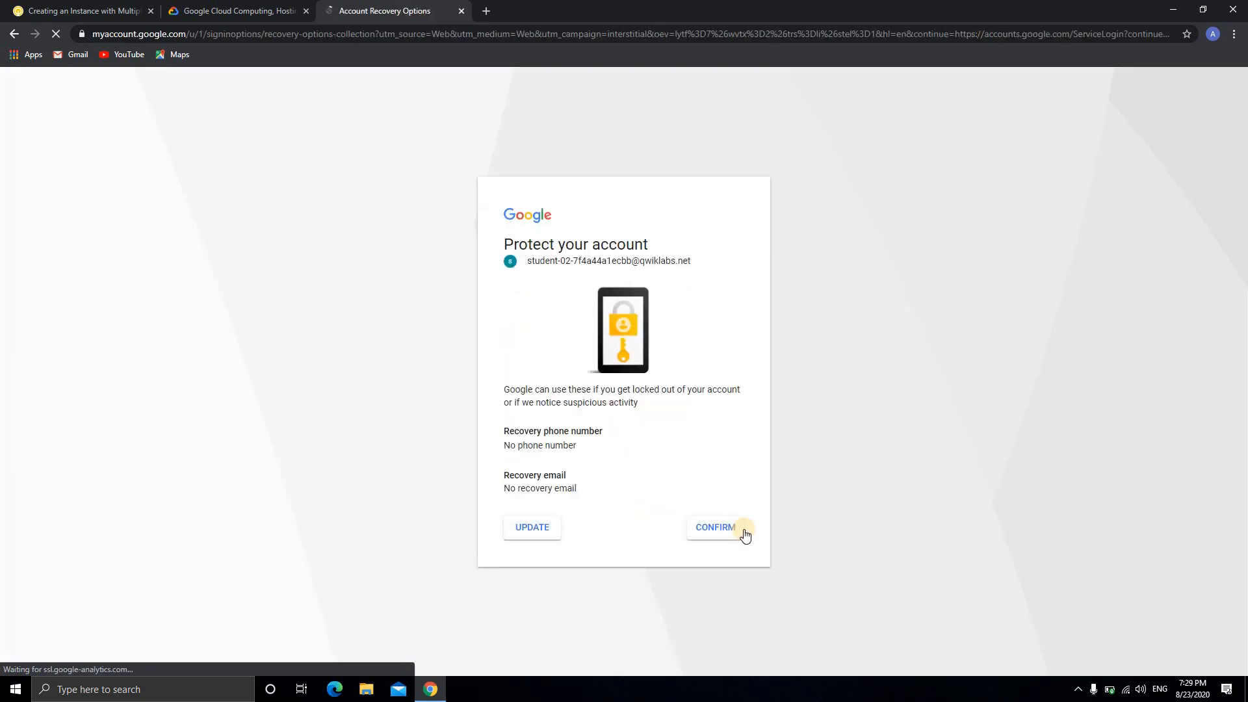
# - Confirm the recovery options for the temporary account and look through its available Google apps
pyautogui.click(745, 531)
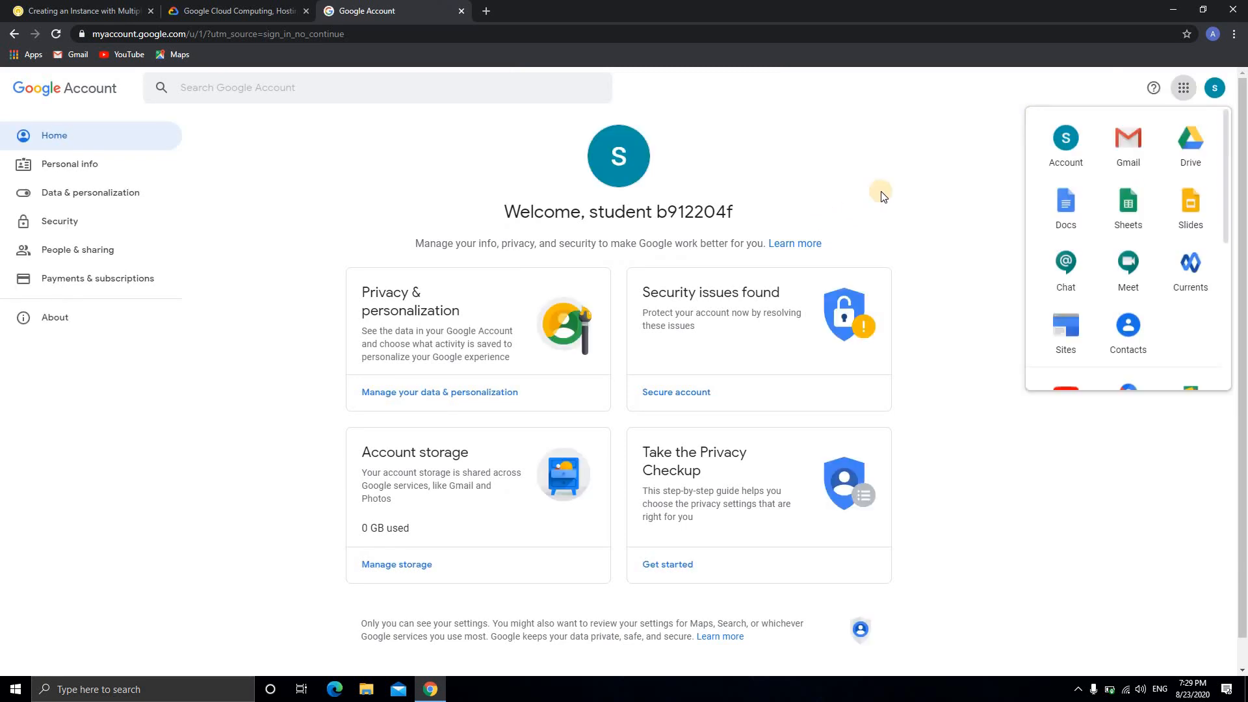
pyautogui.click(947, 183)
pyautogui.click(1183, 88)
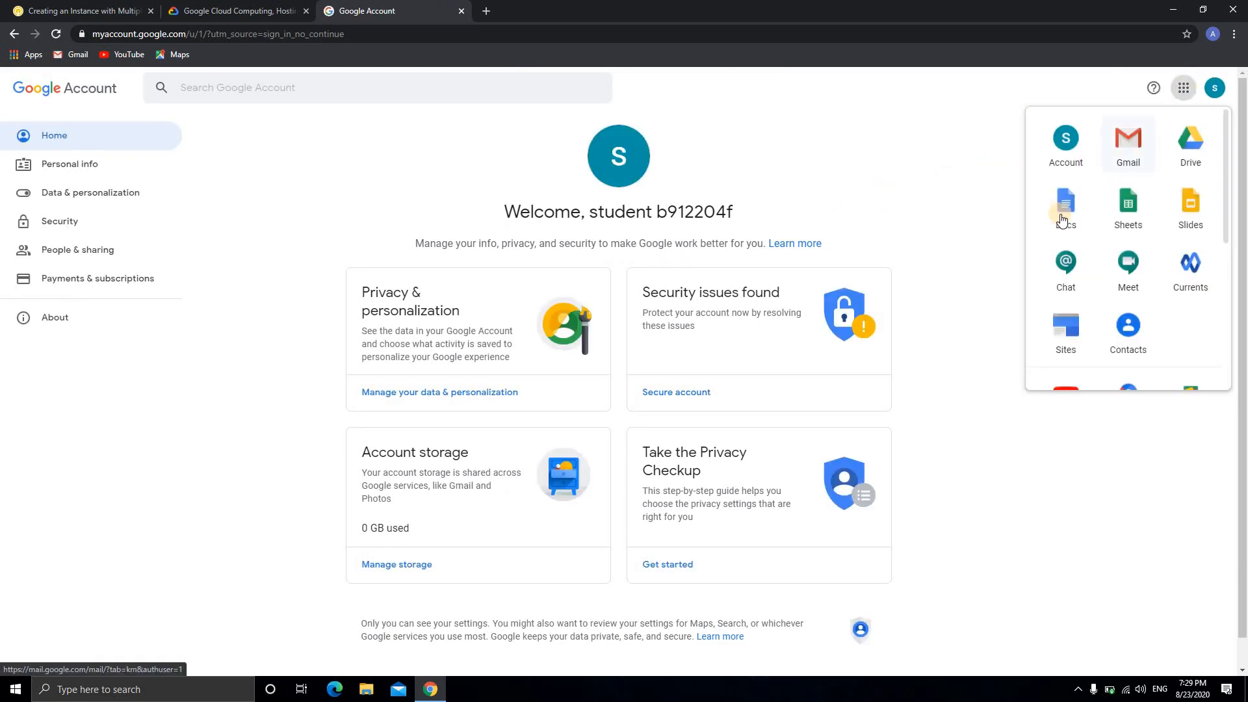
pyautogui.scroll(-5, 1092, 221)
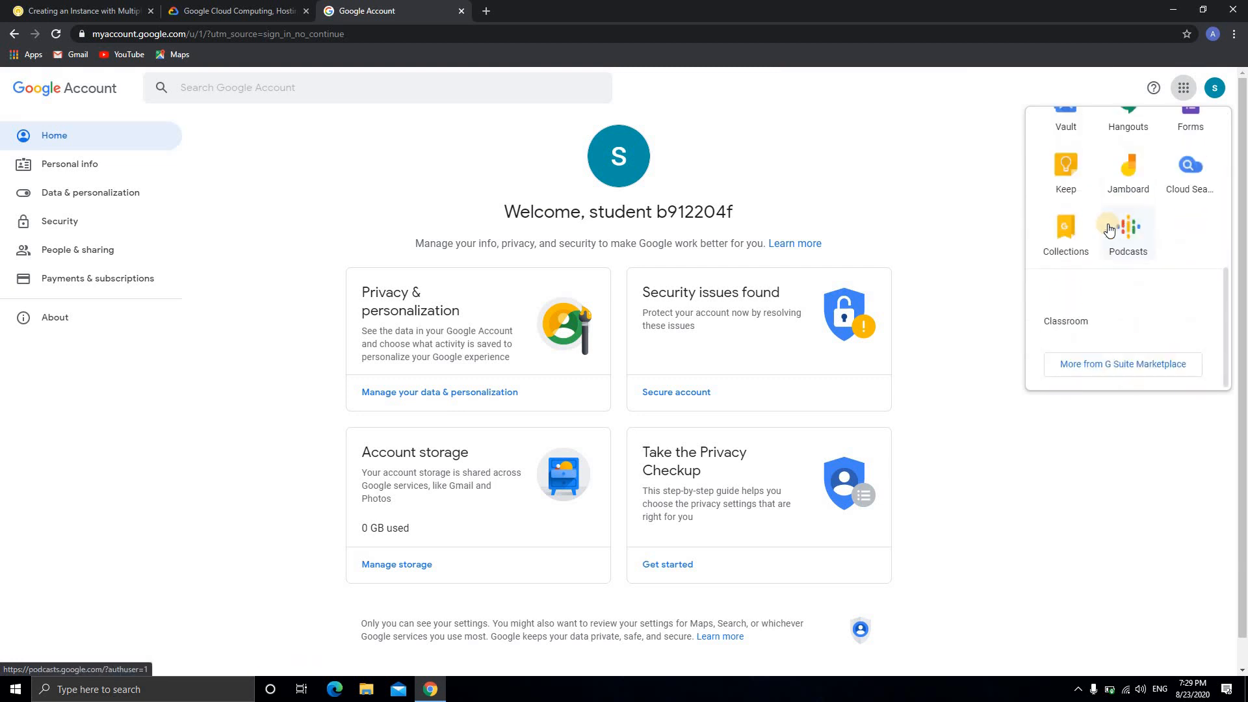
pyautogui.scroll(5, 1109, 227)
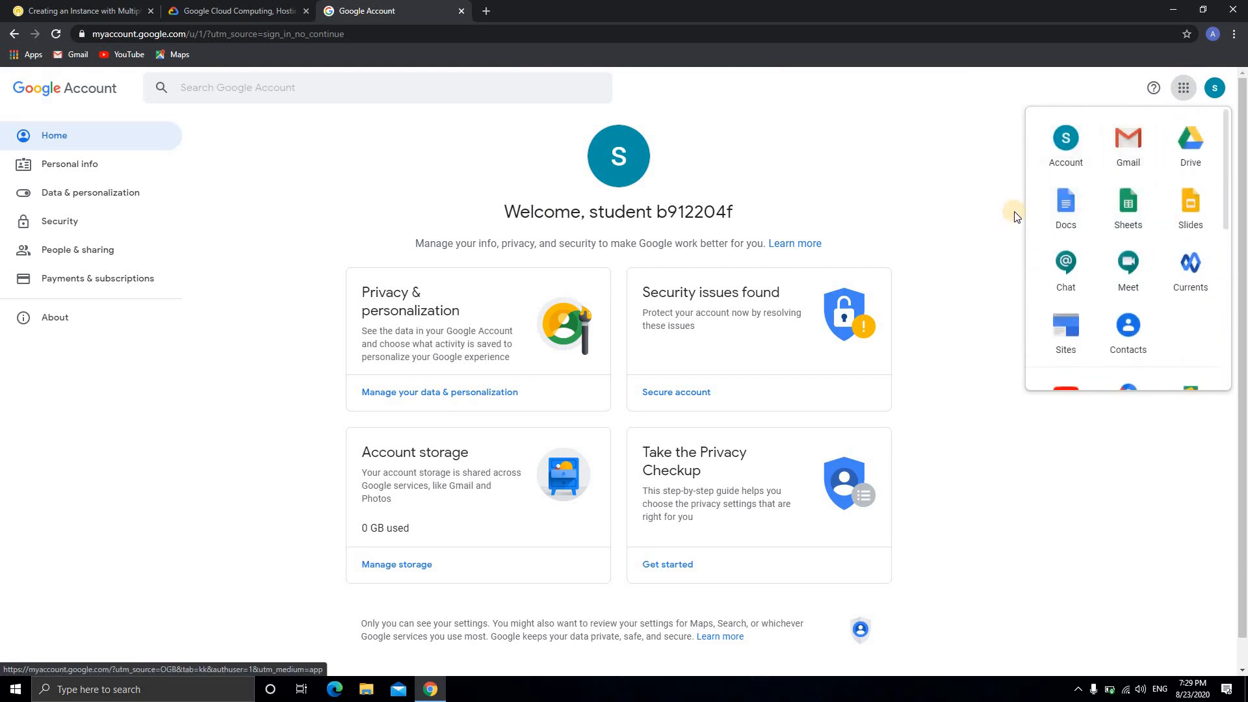
pyautogui.click(171, 135)
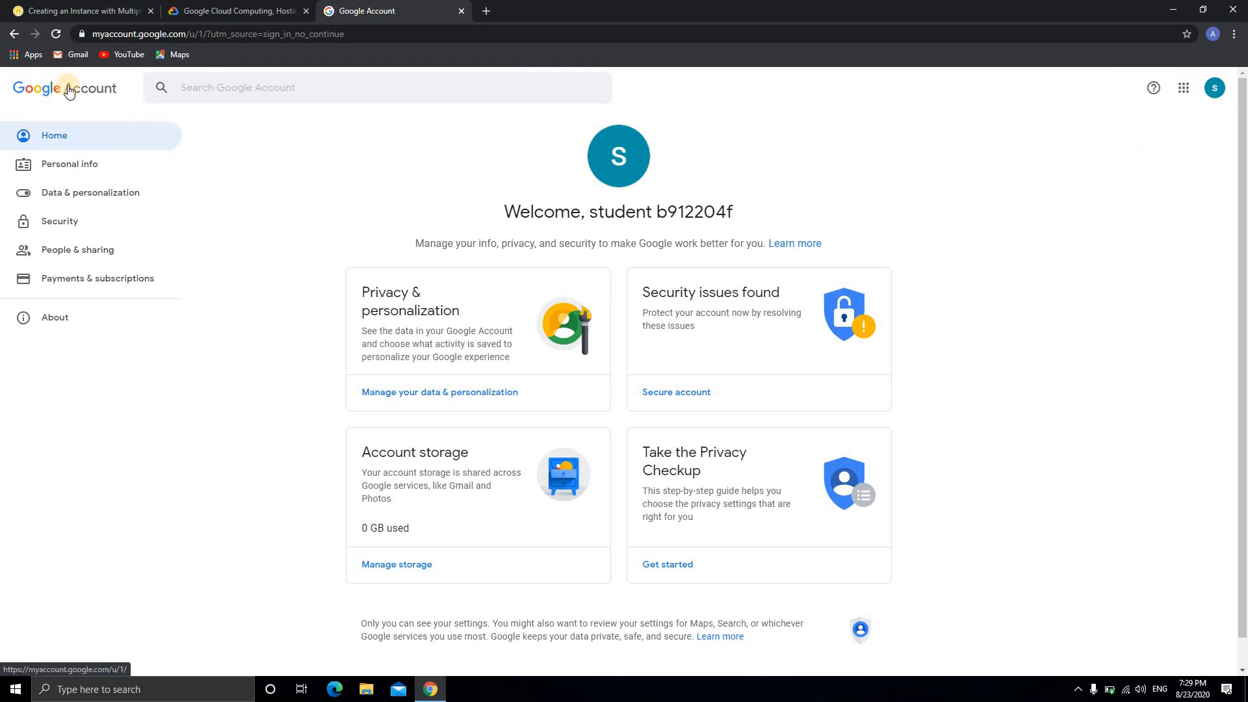
# - Reload the Google Cloud site and switch to the Qwiklabs student account, closing the Google Account page and the old Google Cloud tab
pyautogui.click(463, 11)
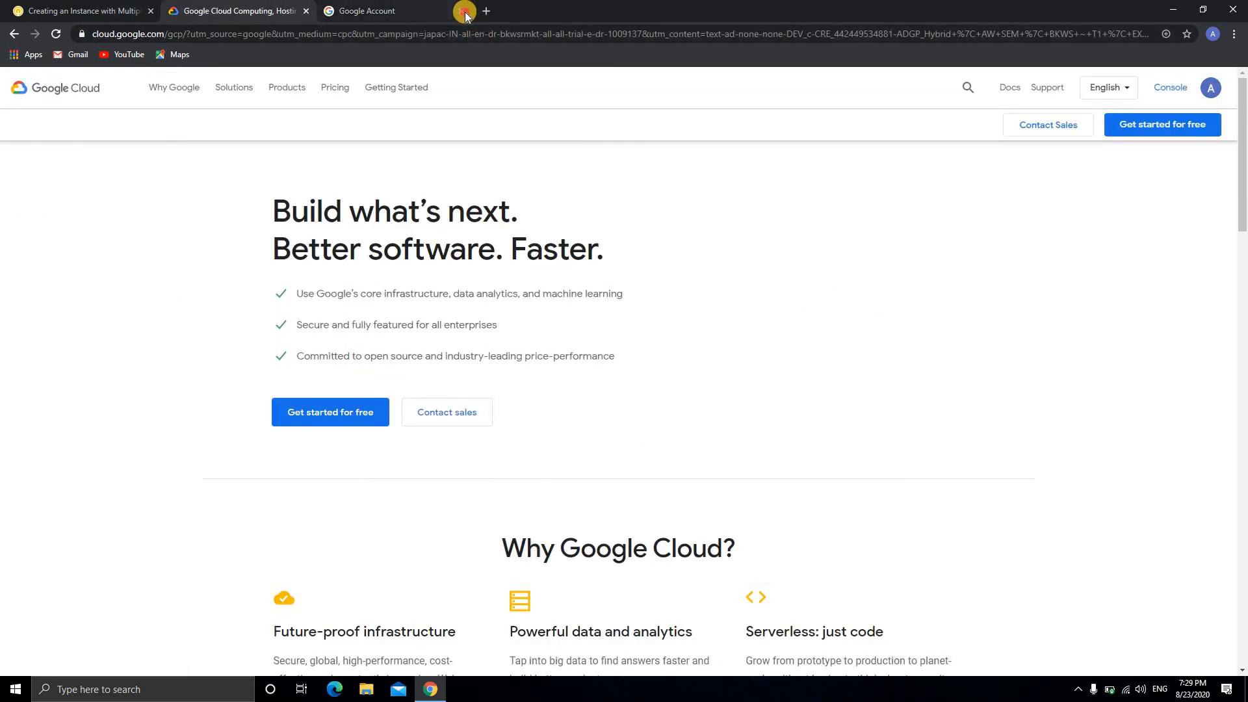
pyautogui.click(1210, 87)
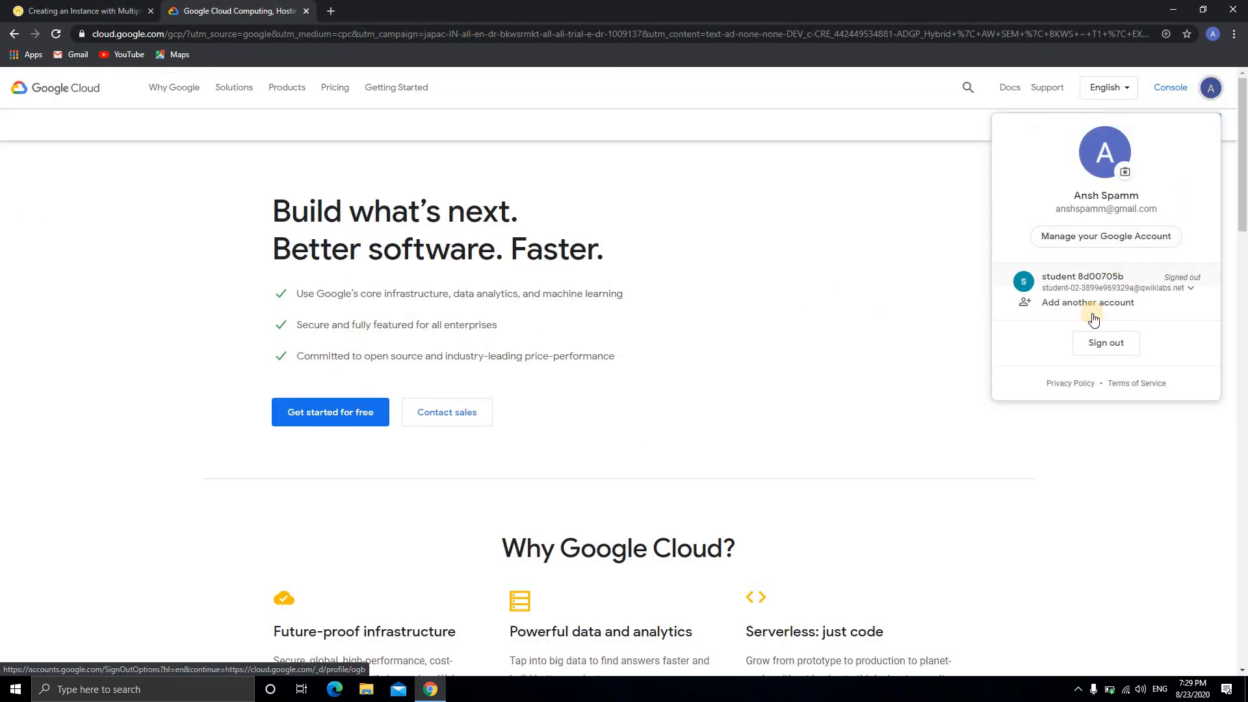
pyautogui.click(56, 34)
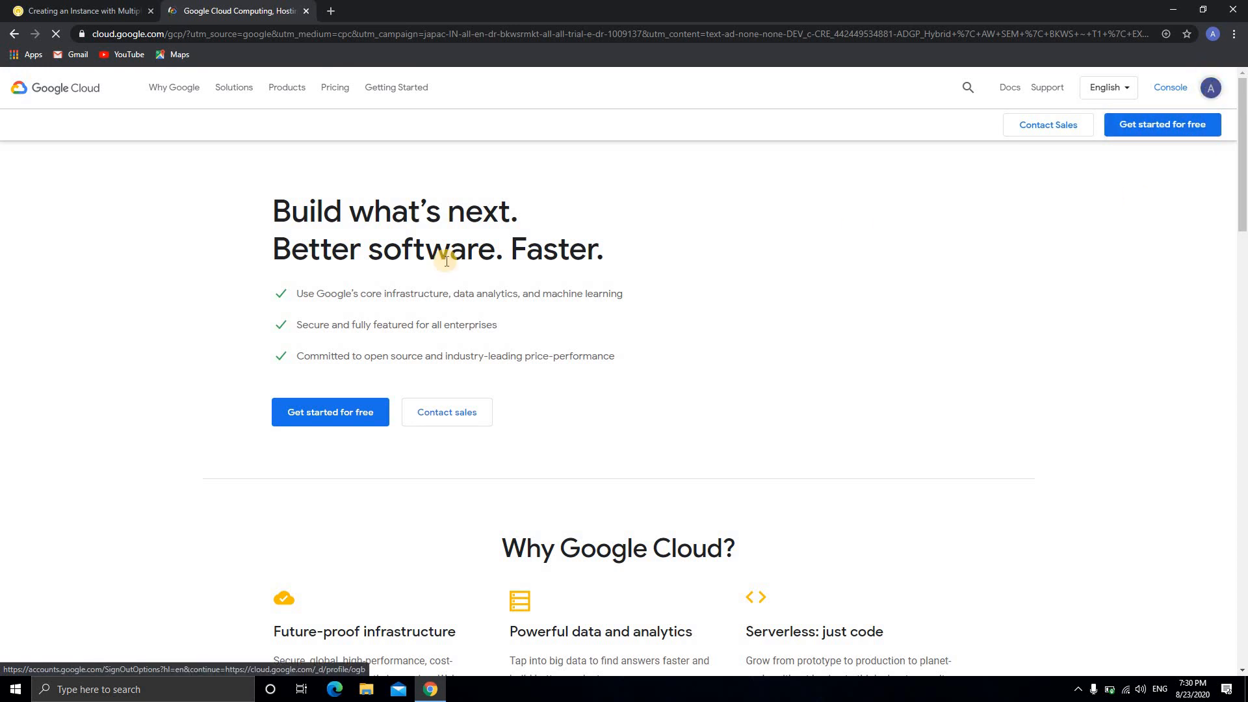
pyautogui.click(1211, 88)
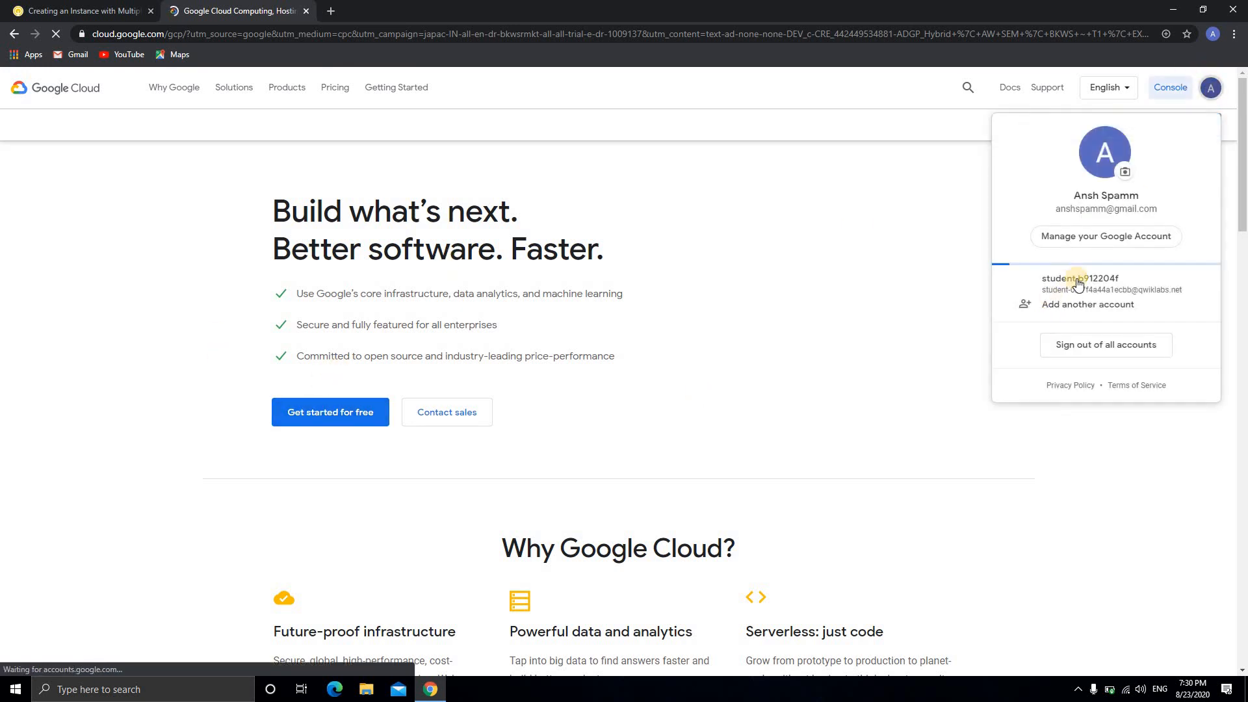
pyautogui.click(1088, 282)
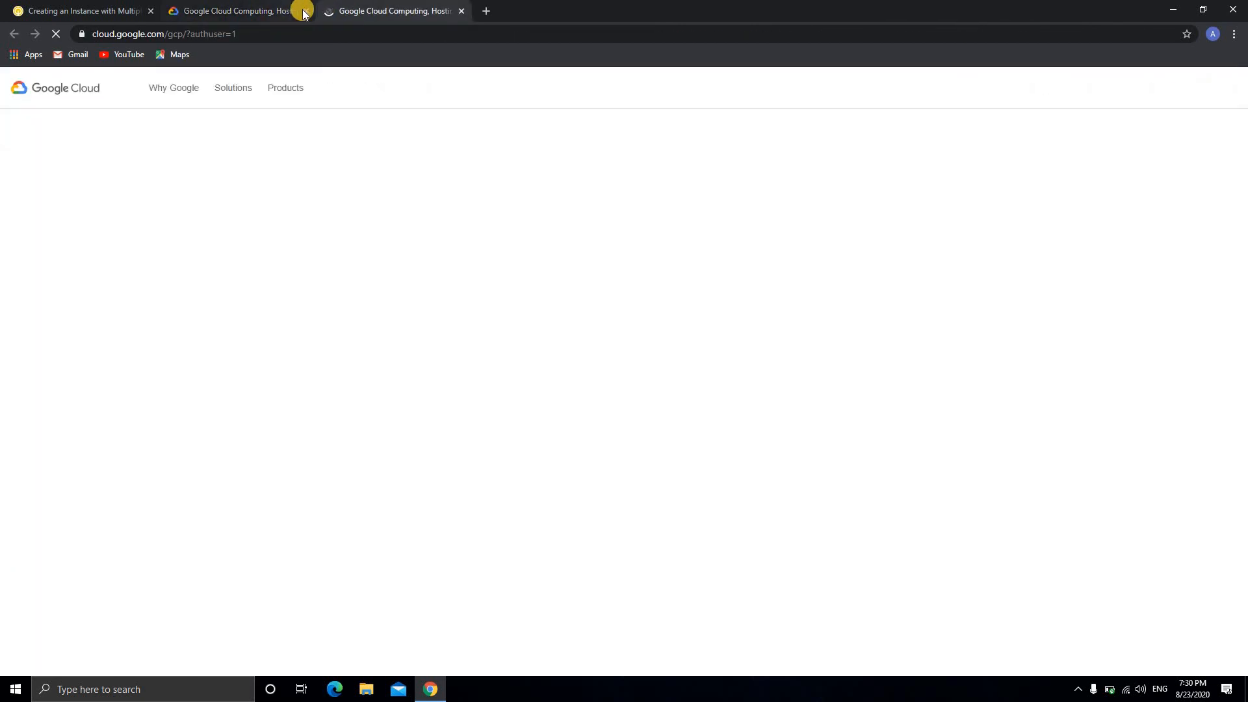
pyautogui.click(305, 11)
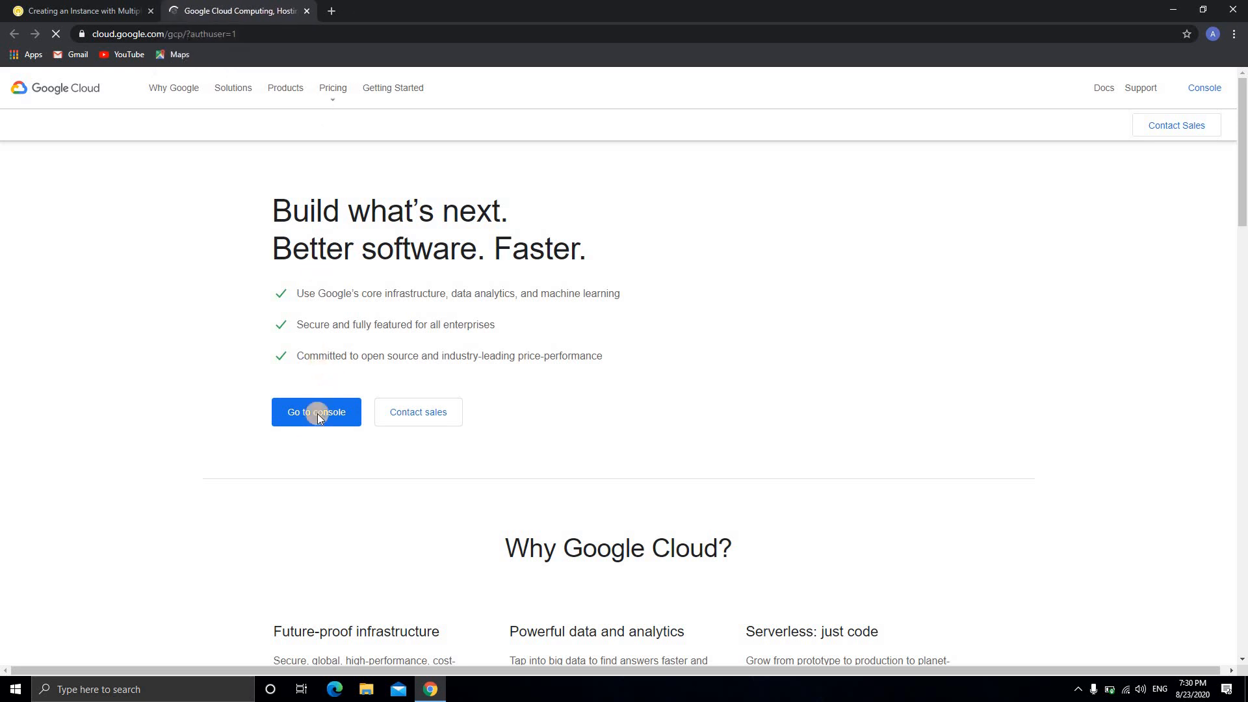
# - Go to the Google Cloud console and agree to the Google Cloud Platform Terms of Service
pyautogui.click(318, 414)
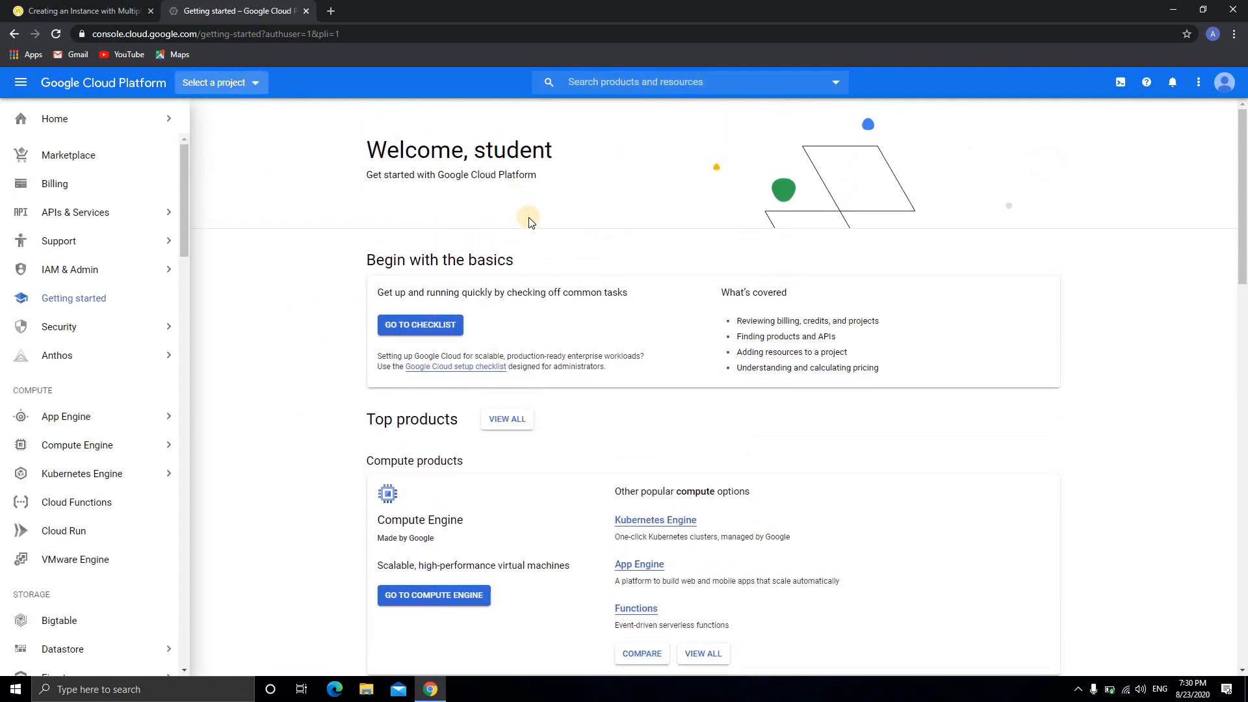
pyautogui.click(262, 91)
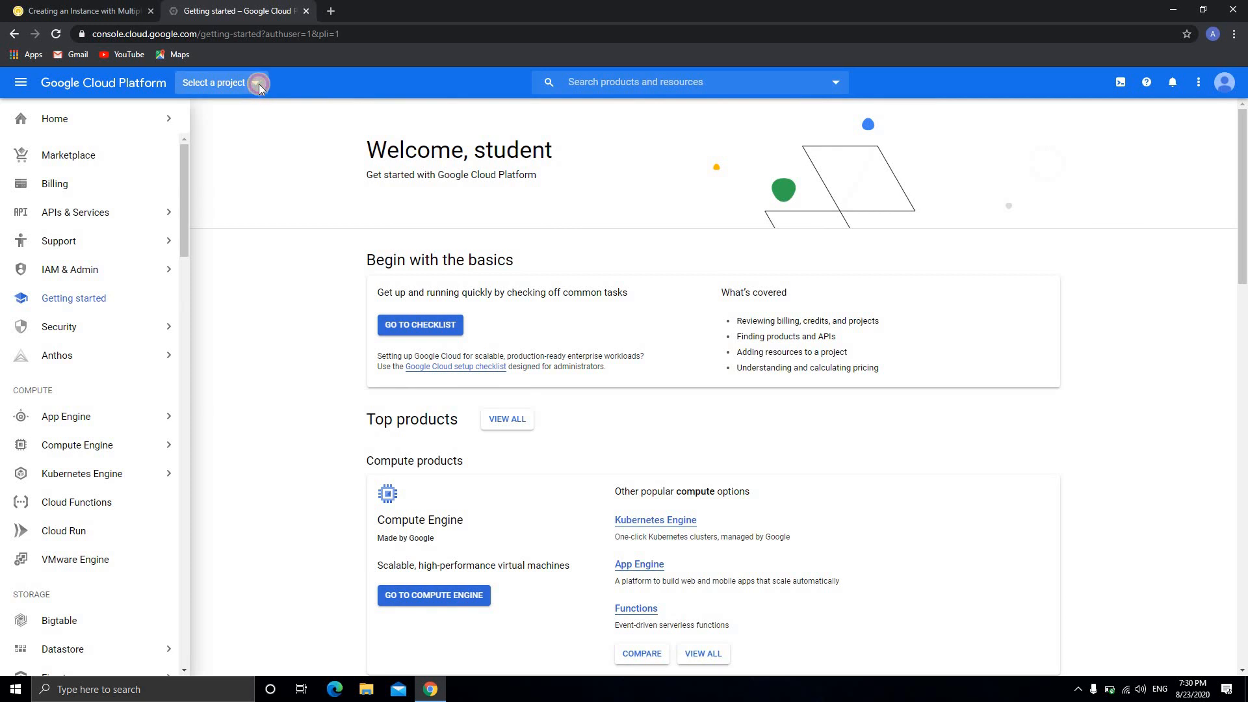
pyautogui.click(258, 85)
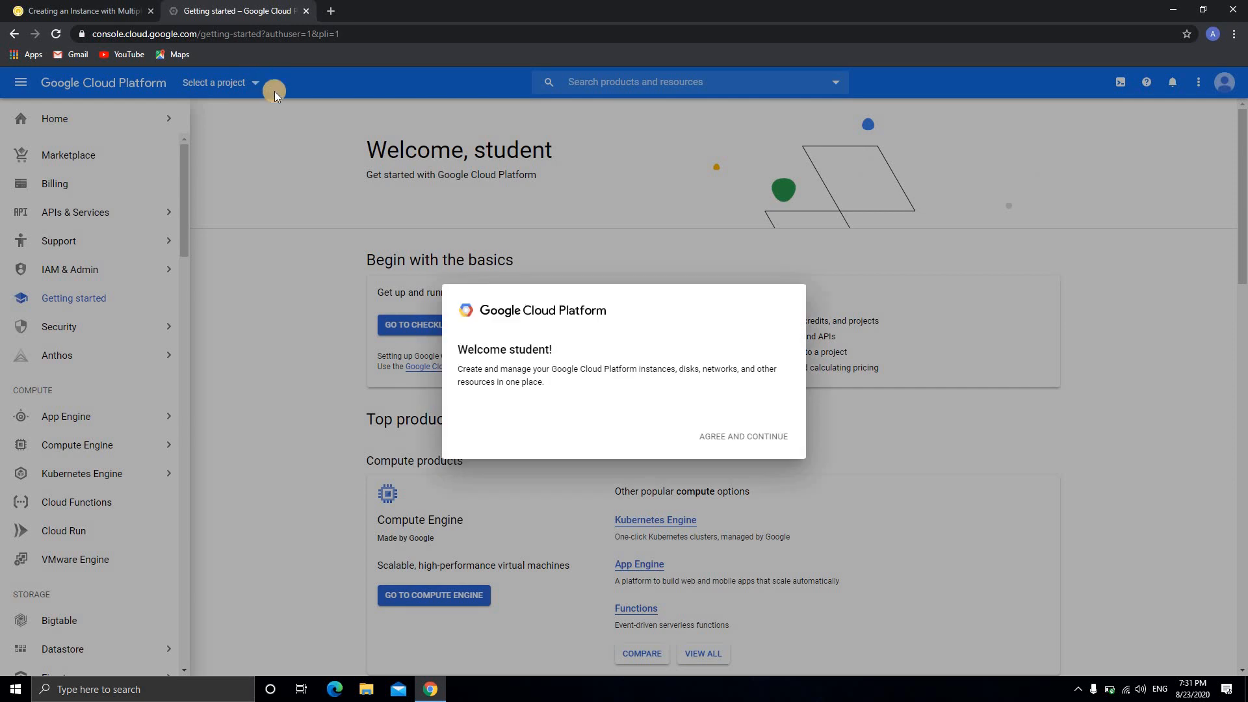
pyautogui.click(463, 429)
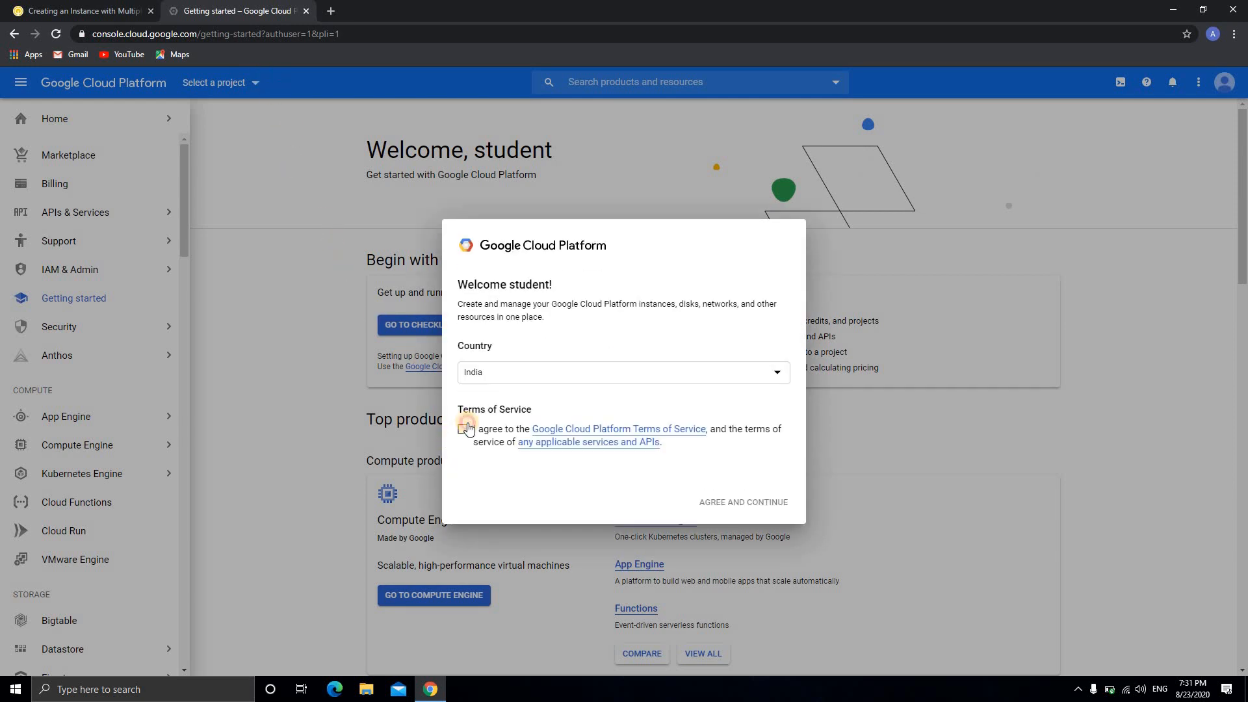
pyautogui.click(739, 505)
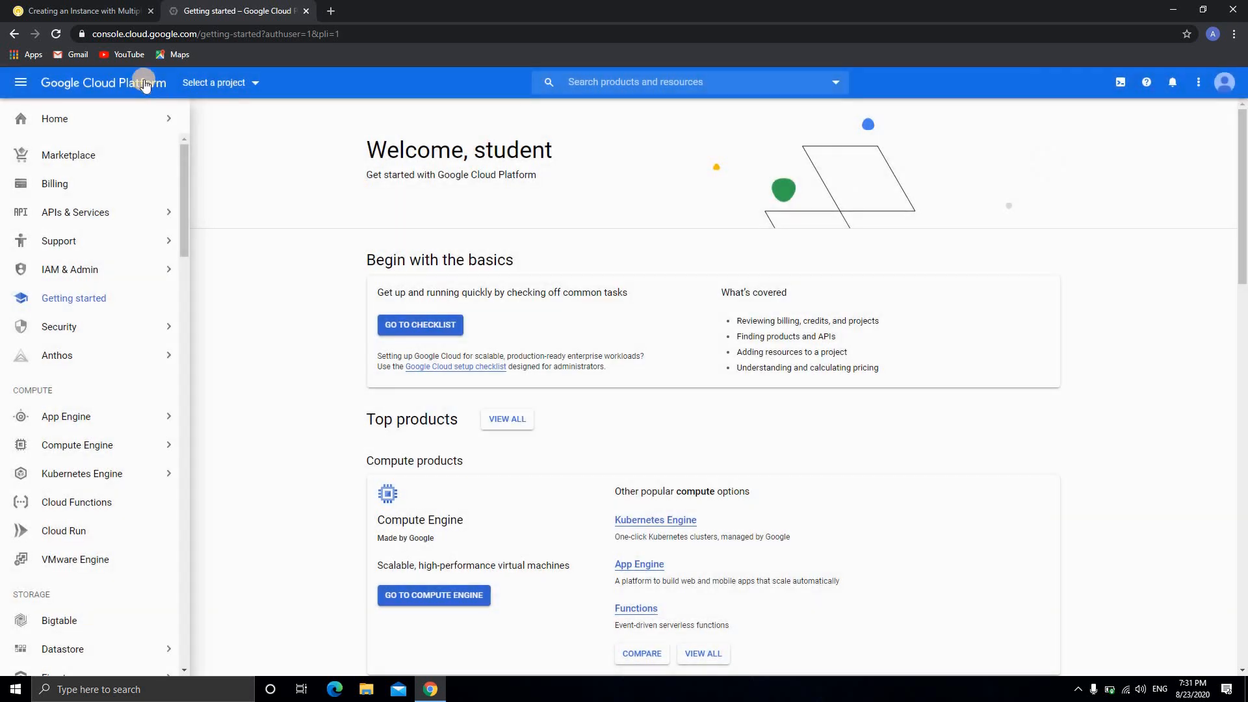
# - Check the GCP Project ID on the lab page and open the matching project qwiklabs-gcp-02-67ba0b9d0e27 in the console
pyautogui.click(239, 101)
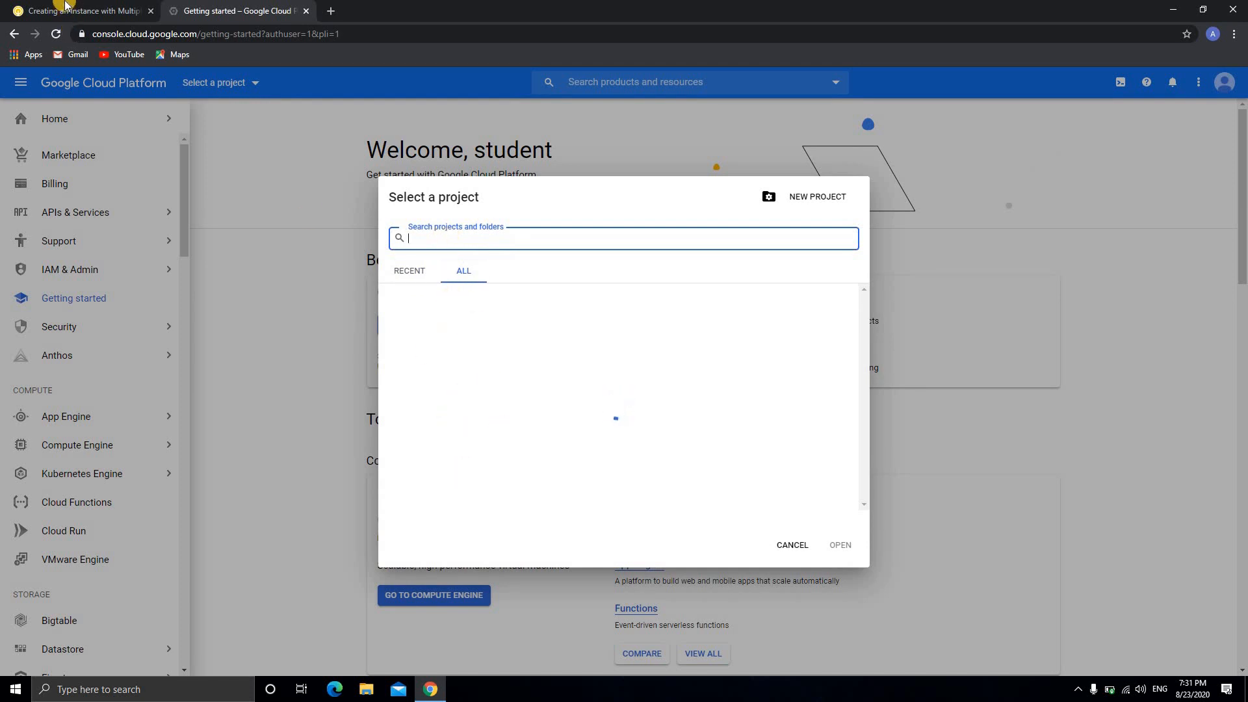
pyautogui.hotkey('ctrl', 'Tab')
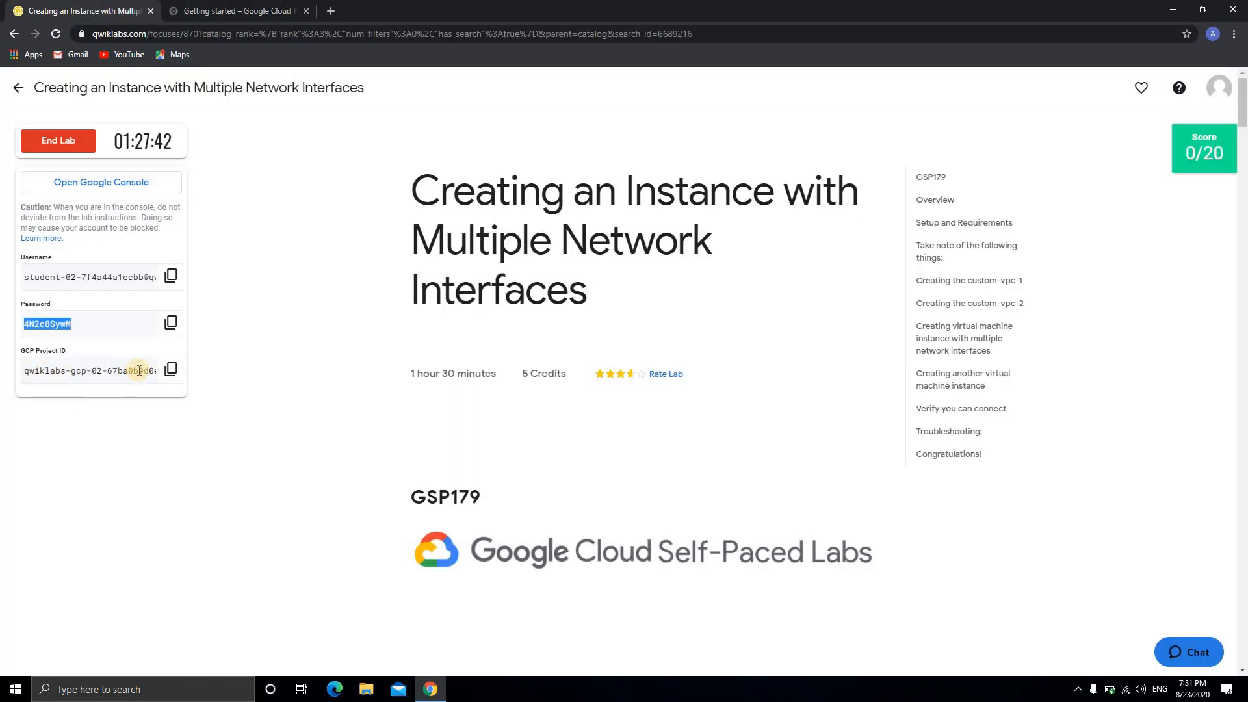
pyautogui.click(247, 18)
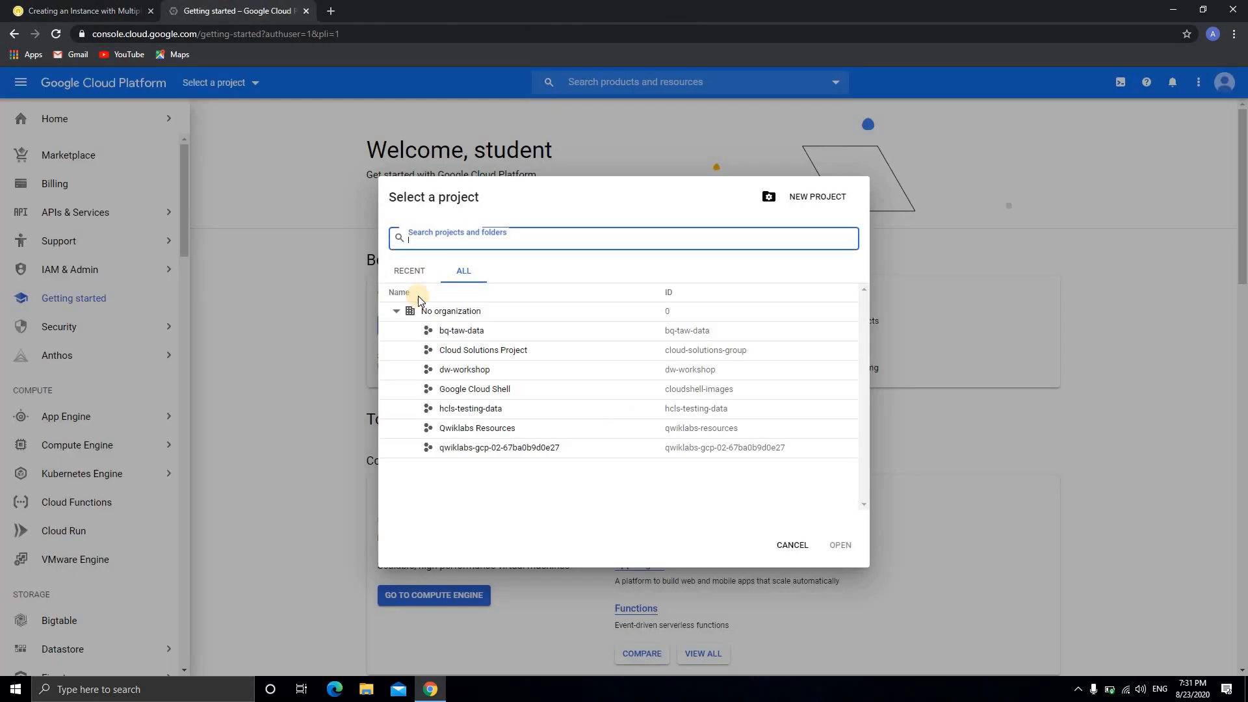
pyautogui.click(505, 453)
pyautogui.click(838, 544)
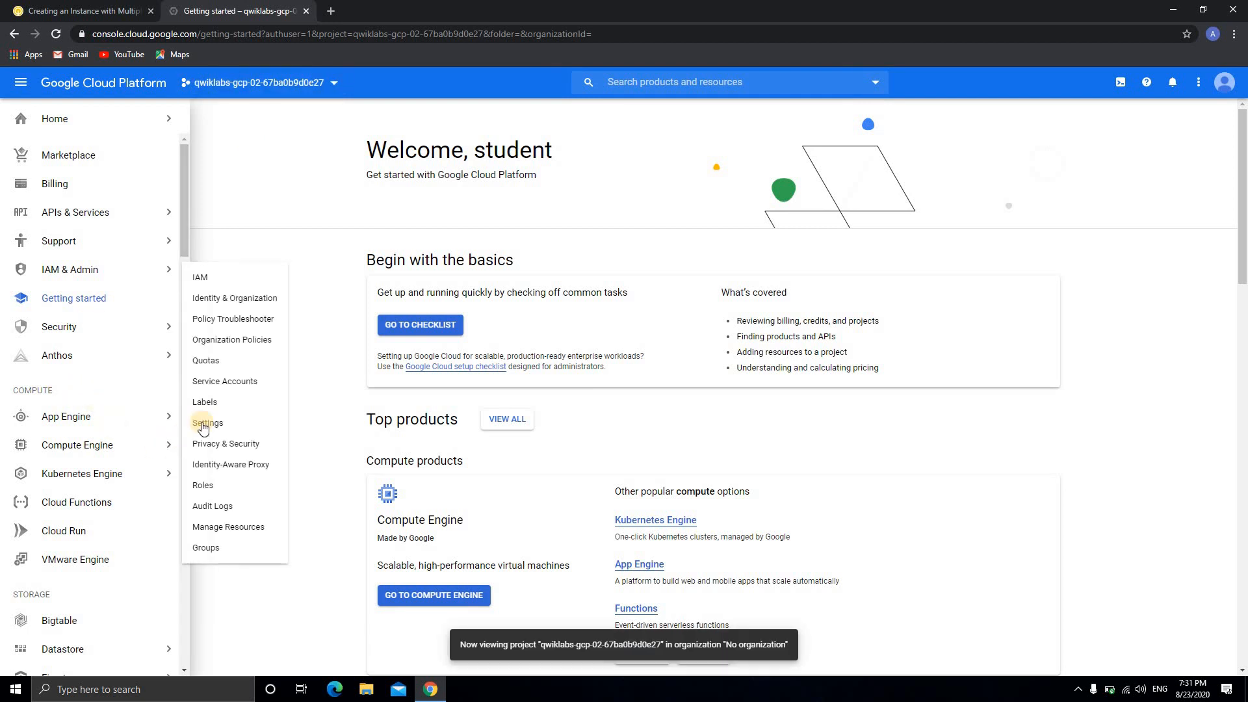
# - Open the Compute Engine VM instances page and start creating a new VM instance
pyautogui.moveTo(117, 442)
pyautogui.moveTo(144, 416)
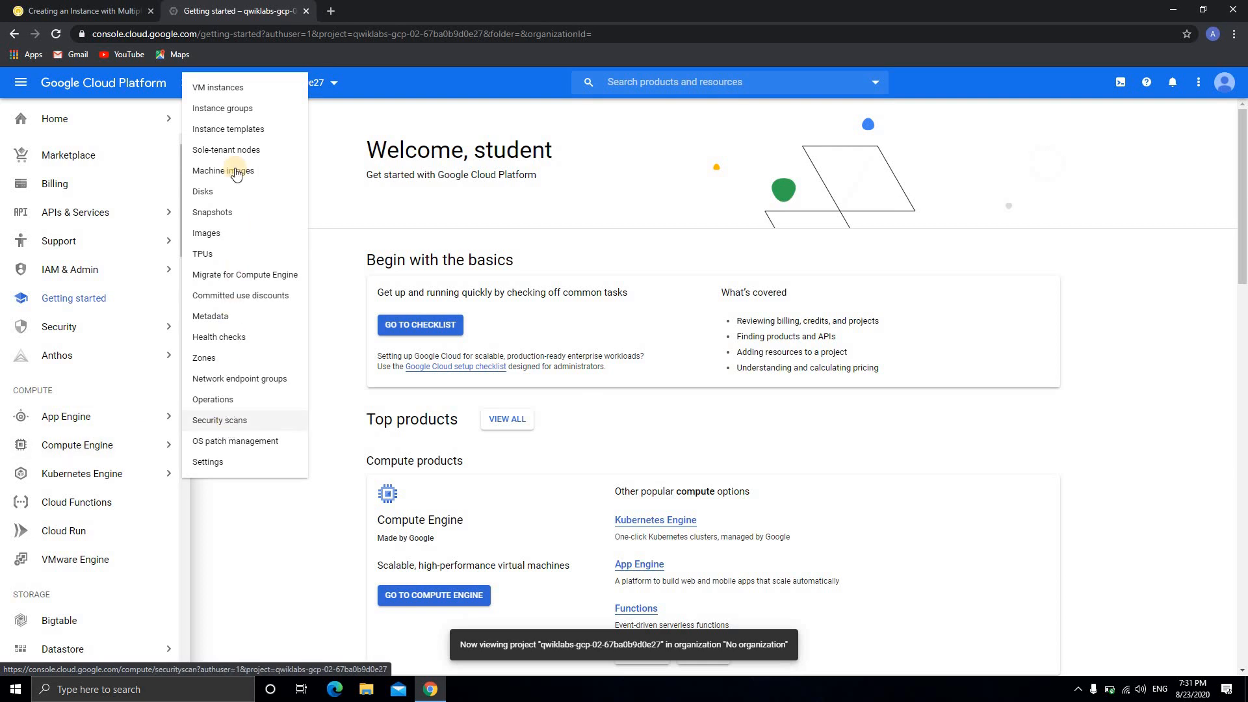
pyautogui.click(236, 91)
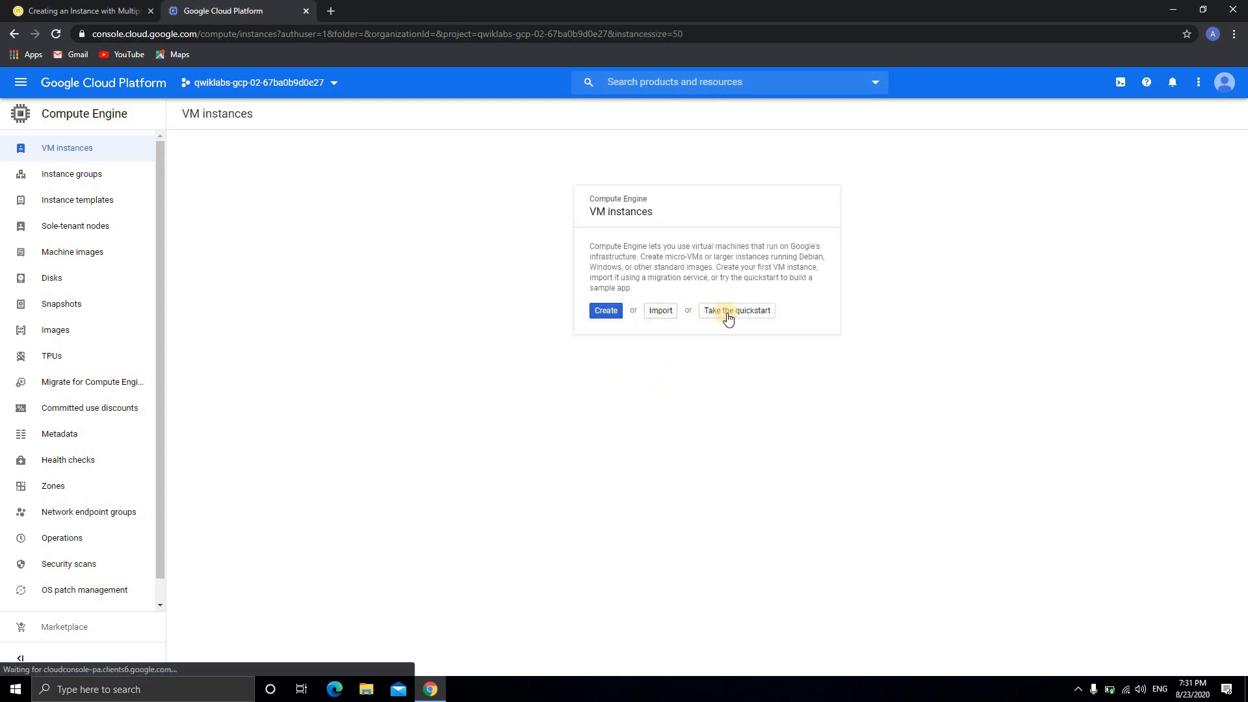
pyautogui.click(607, 314)
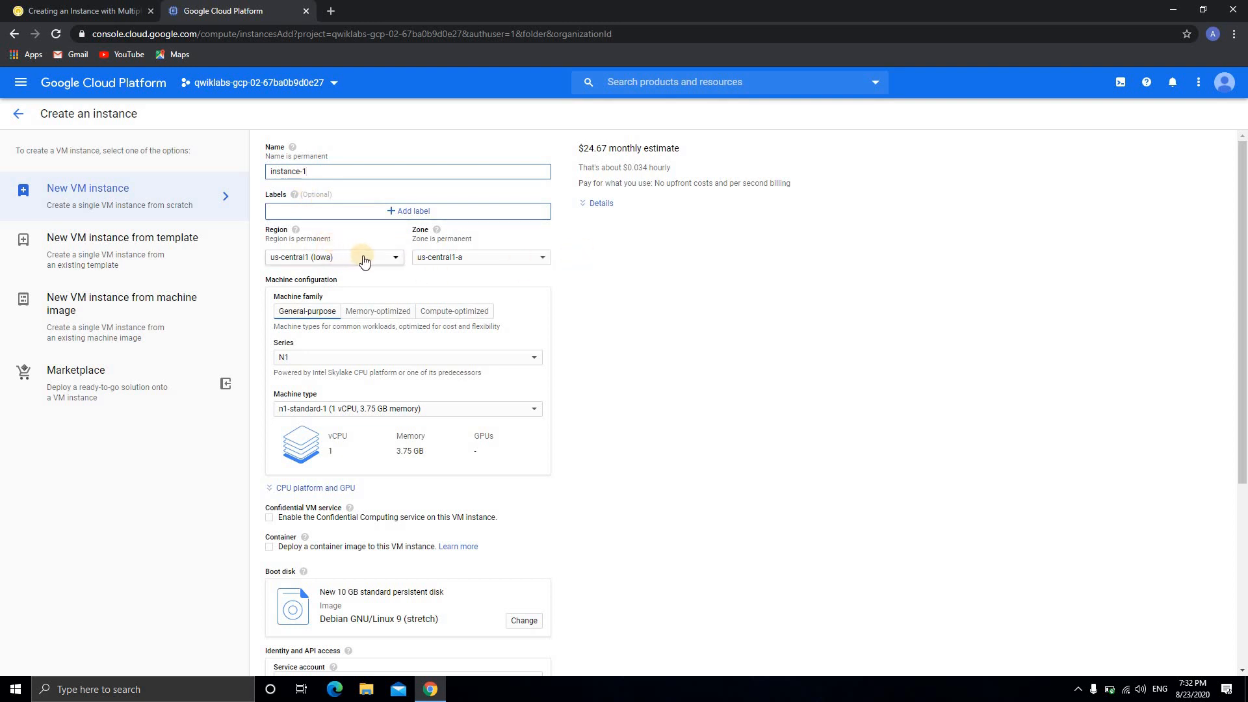
# - Set the new instance's region to asia-south1 (Mumbai) and its zone to asia-south1-b
pyautogui.click(394, 260)
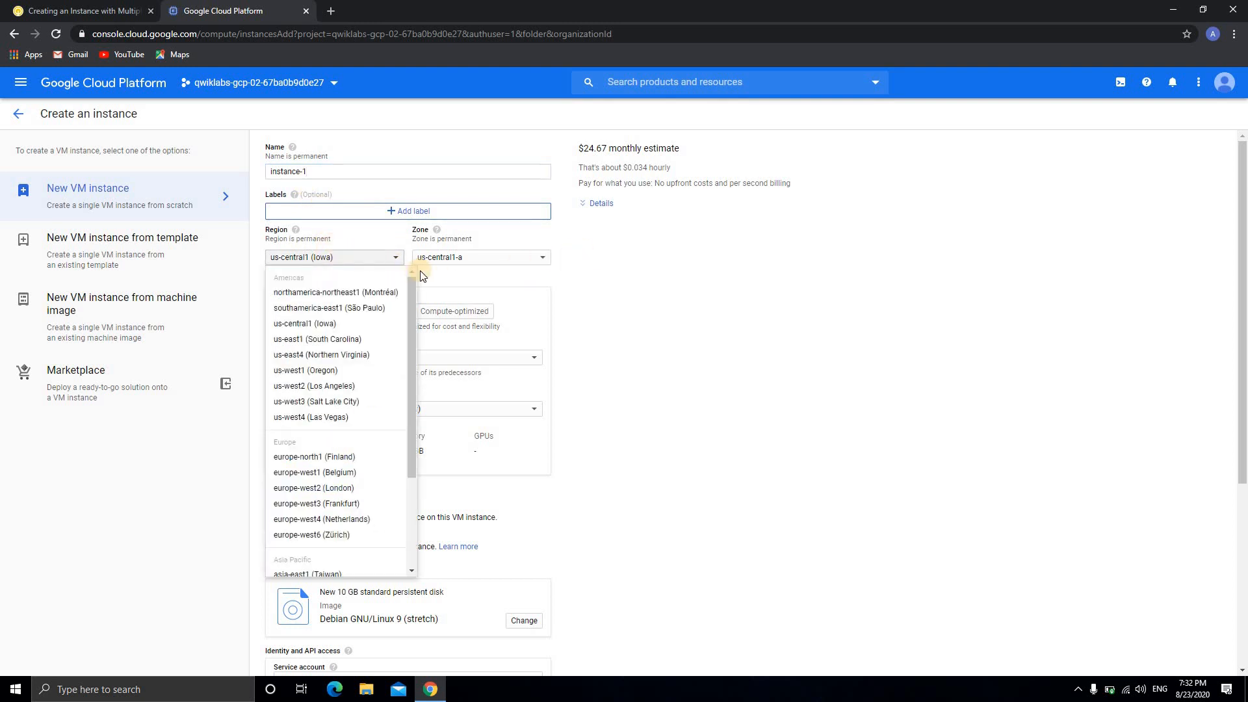
pyautogui.click(366, 260)
pyautogui.click(368, 262)
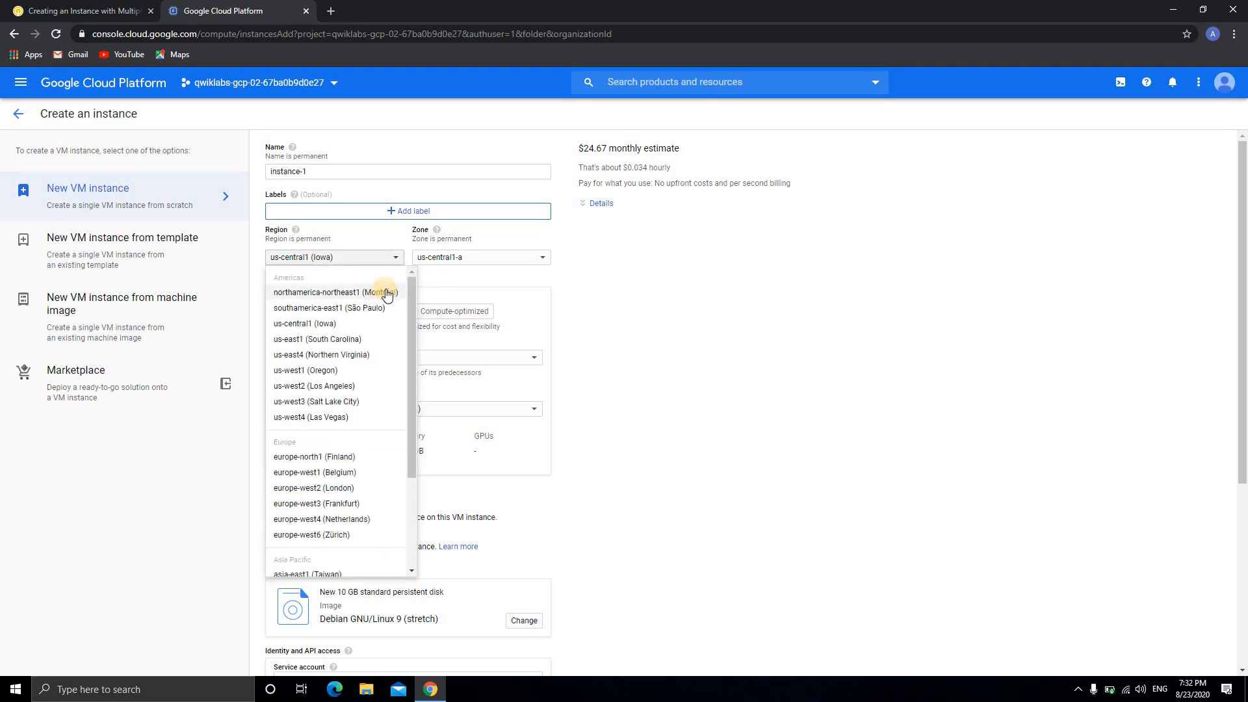
pyautogui.scroll(-2, 386, 328)
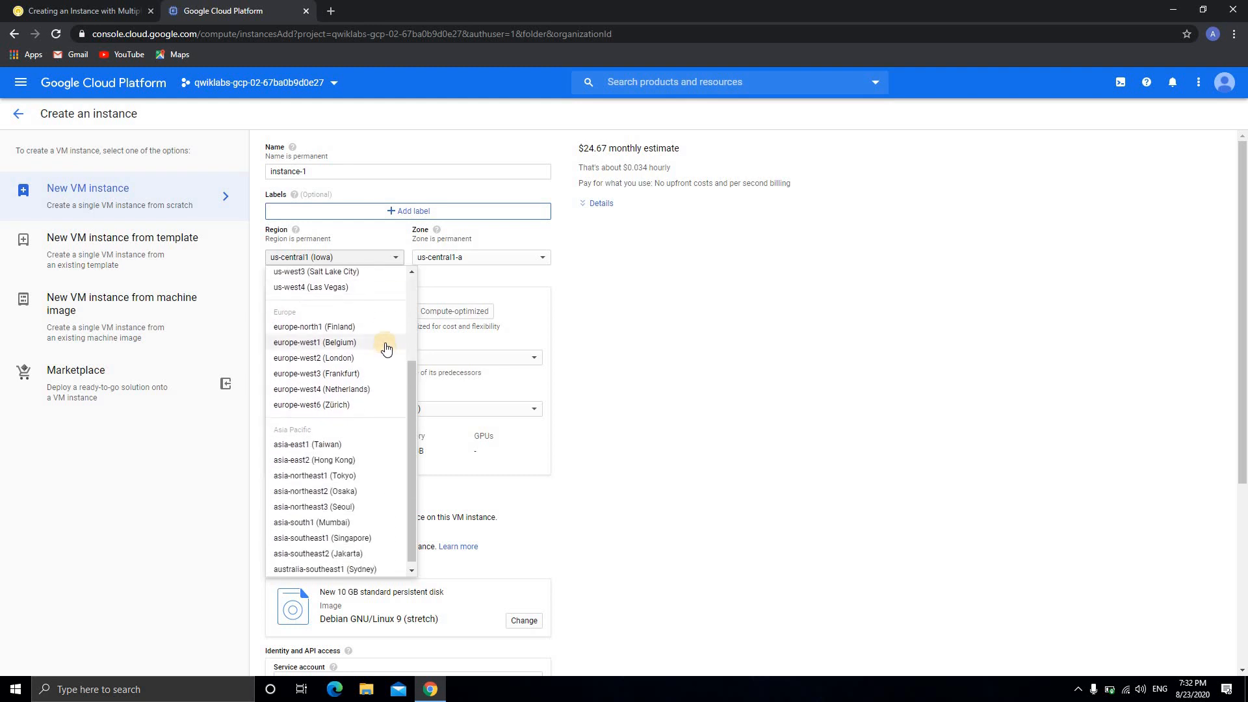
pyautogui.click(349, 523)
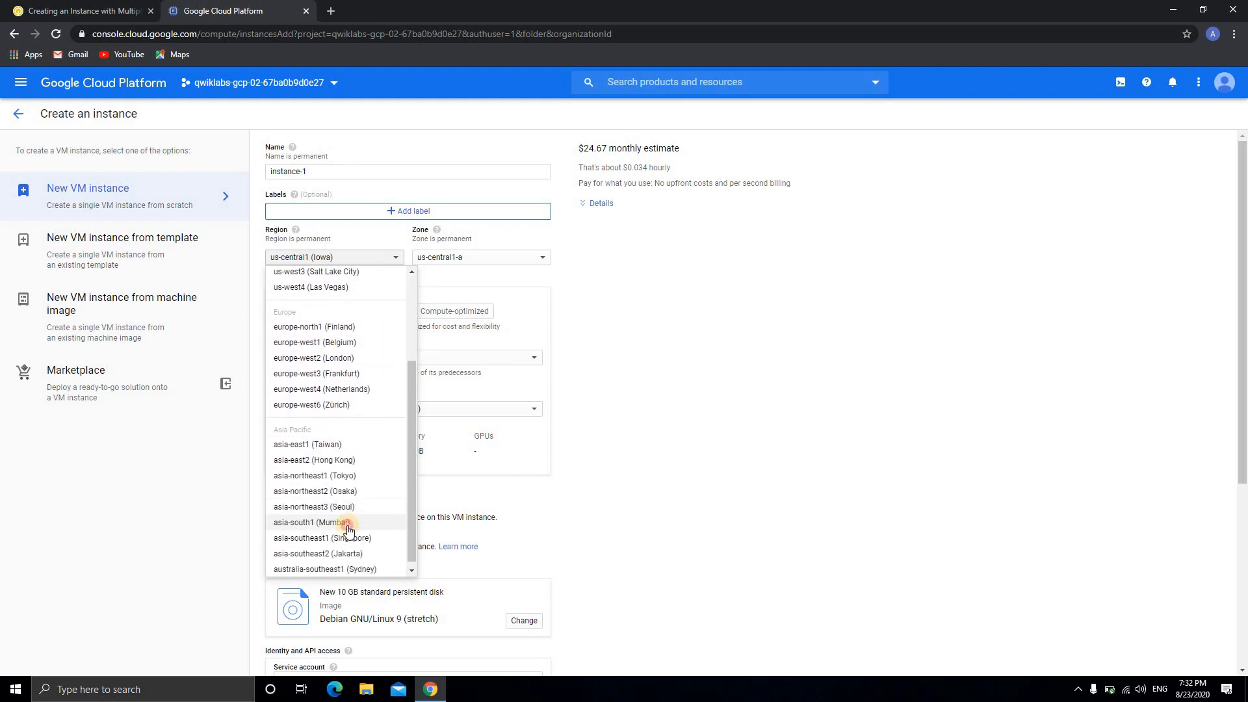
pyautogui.click(482, 258)
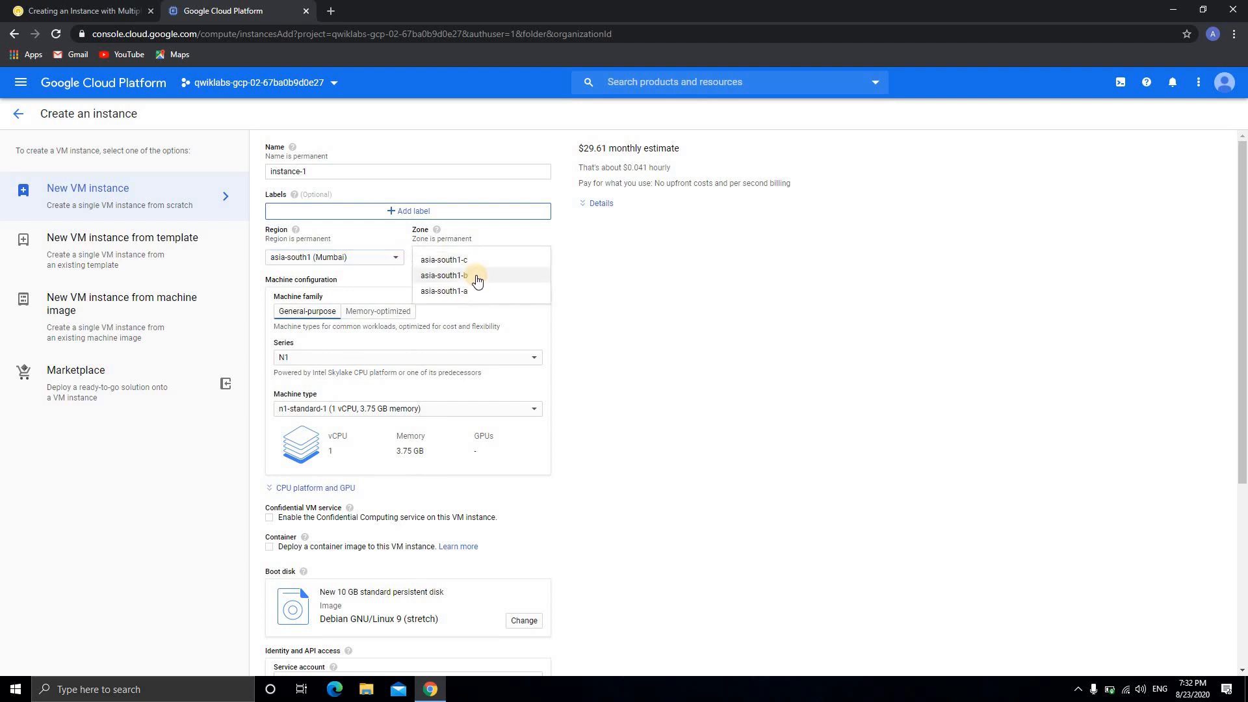
pyautogui.click(467, 263)
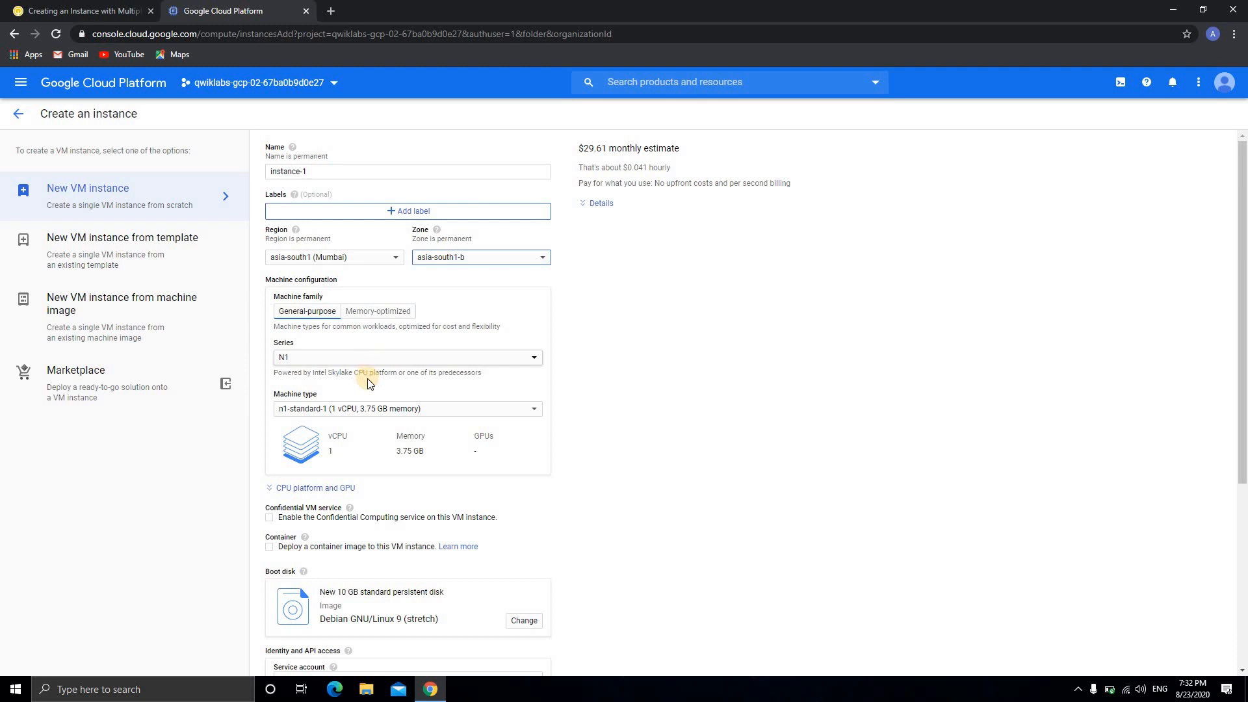
# - Compare the monthly estimates of n1-standard-1 and n1-standard-2, and set the machine type to n1-standard-4 (4 vCPU, 15 GB memory)
pyautogui.click(389, 410)
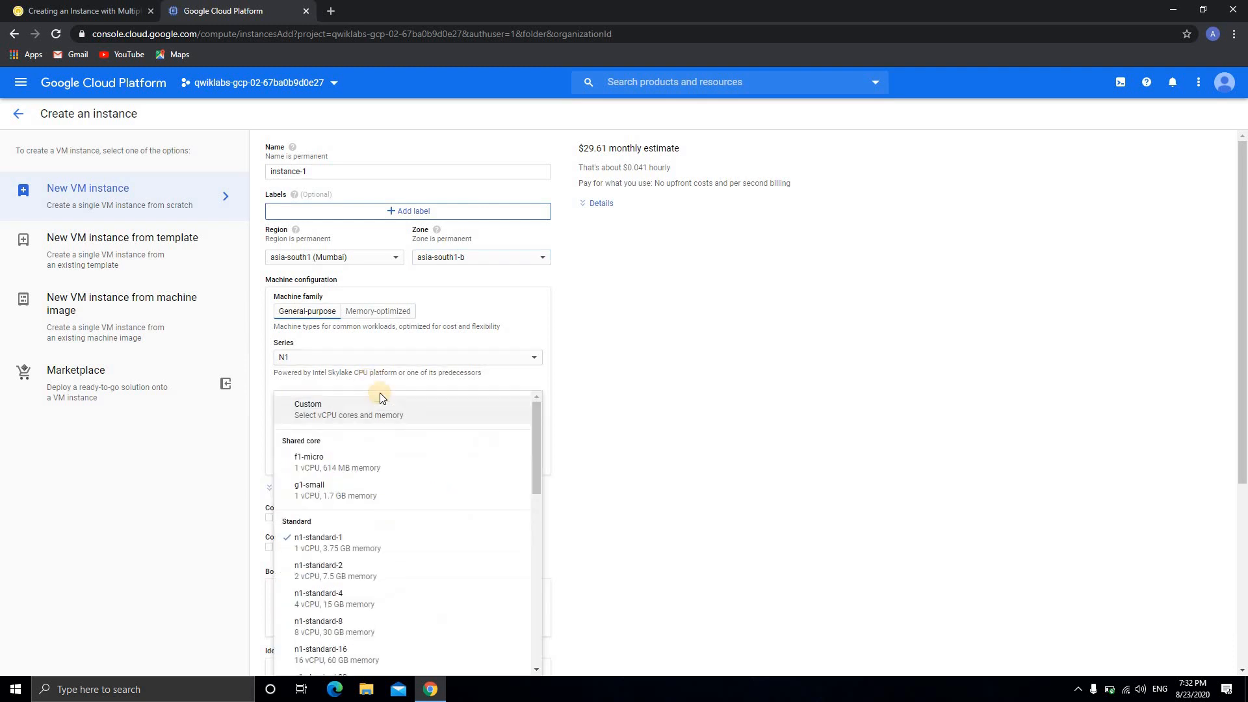
pyautogui.scroll(-3, 390, 448)
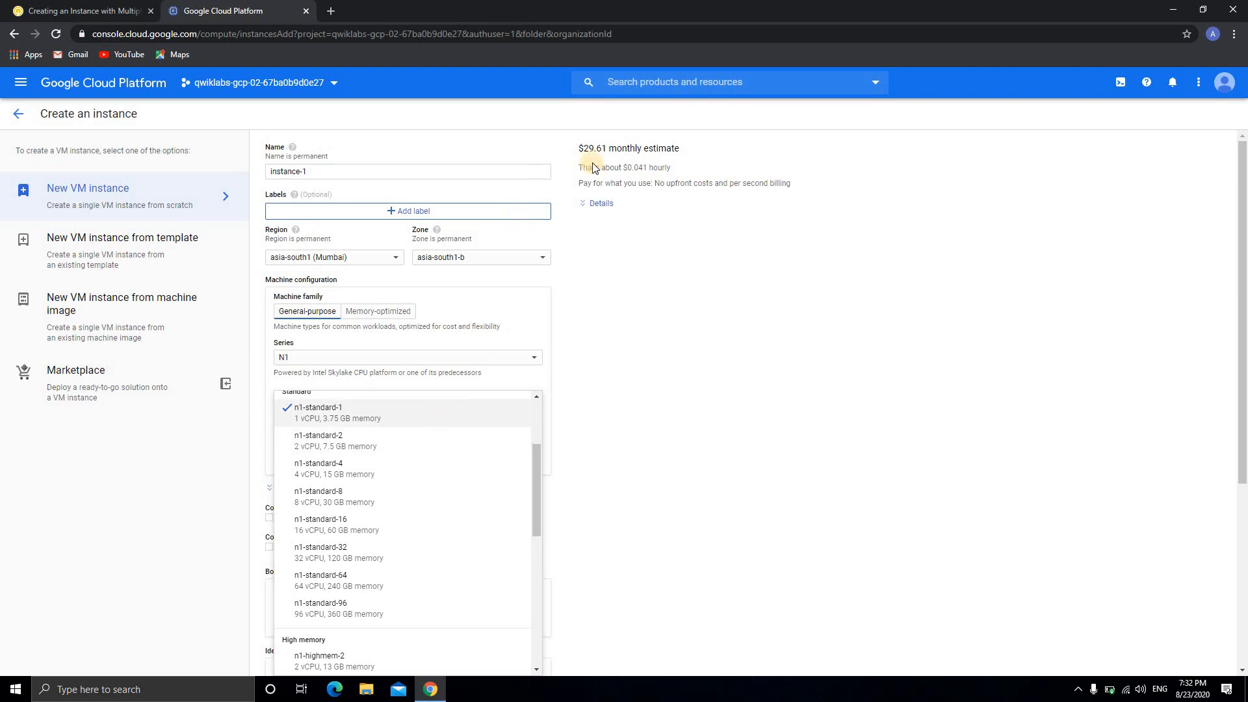
pyautogui.moveTo(578, 148); pyautogui.dragTo(684, 149)
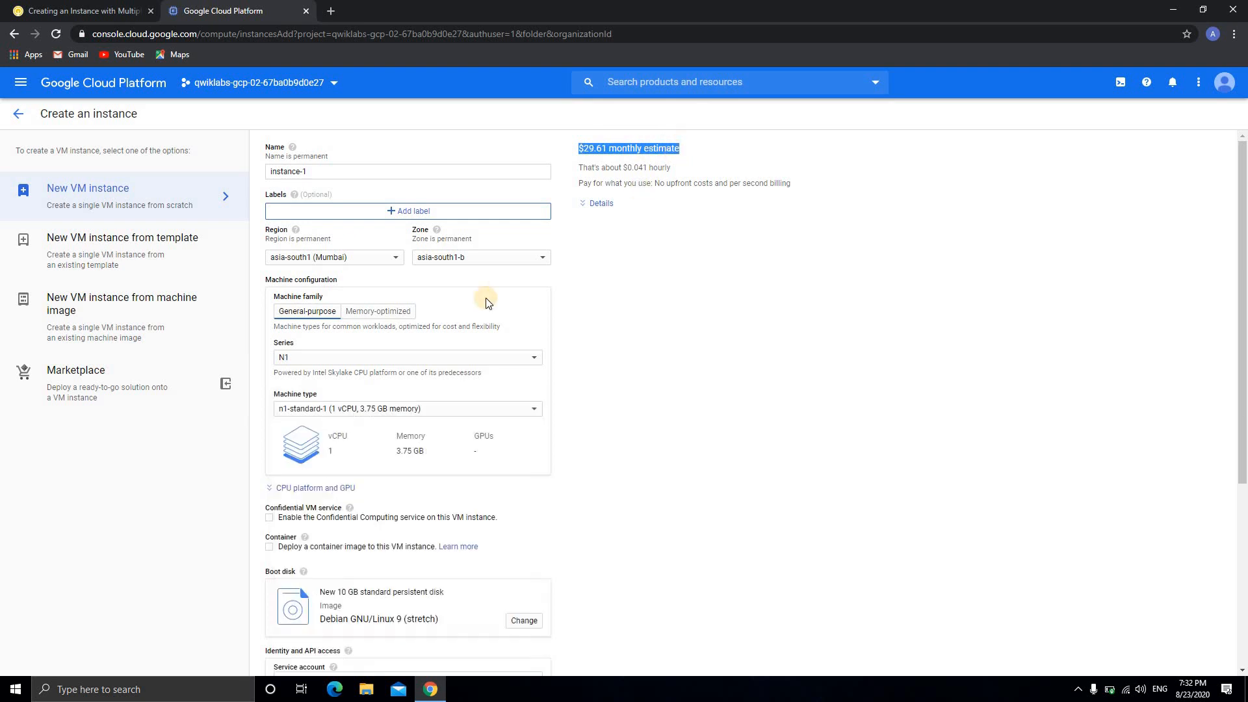
pyautogui.click(477, 408)
pyautogui.click(401, 577)
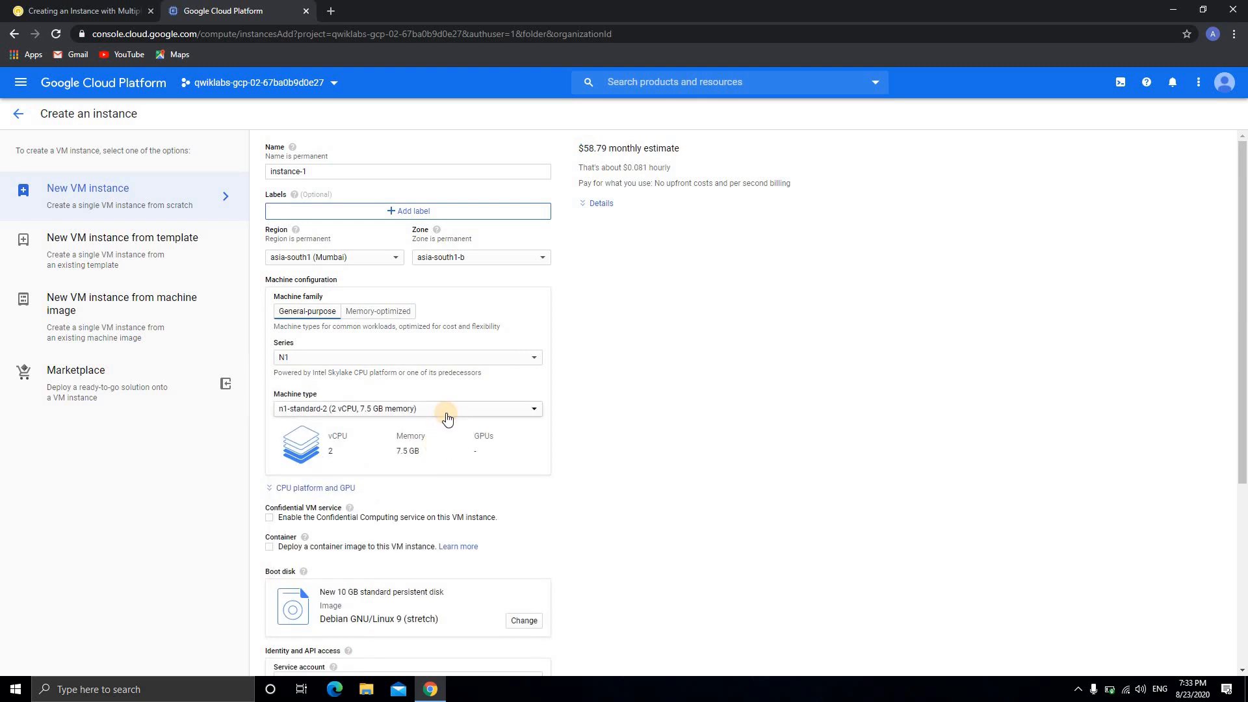
pyautogui.click(447, 409)
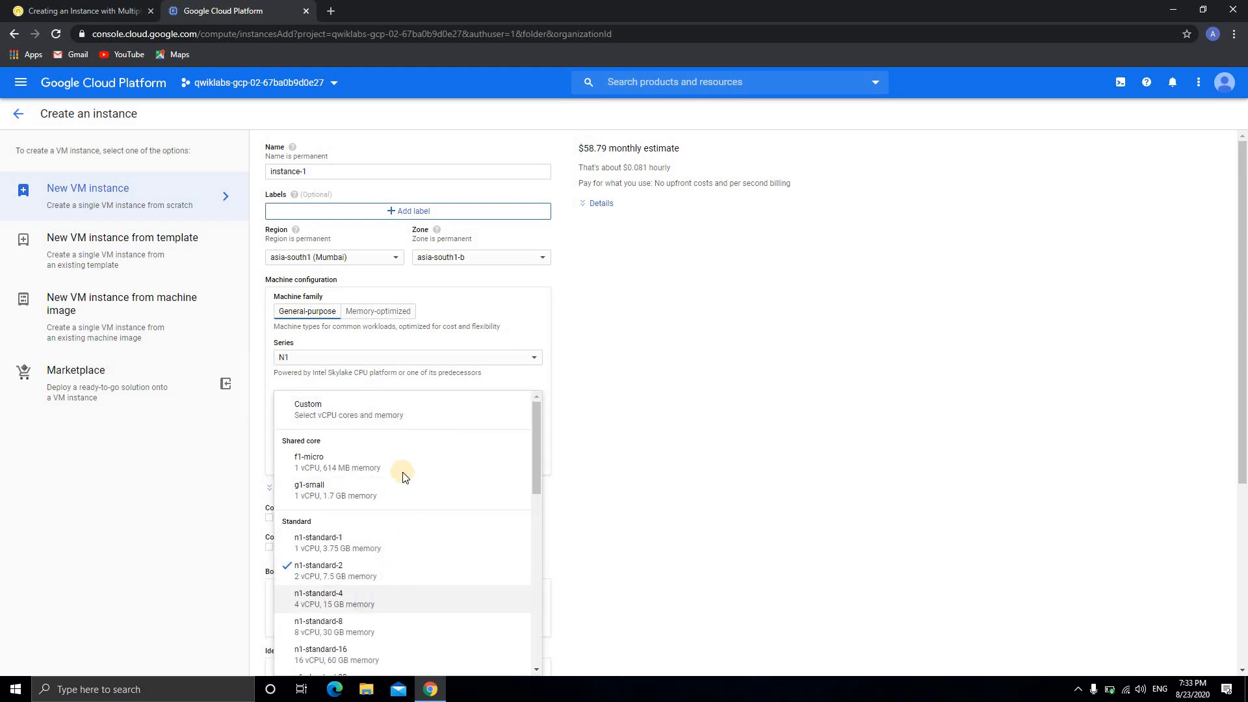
pyautogui.press('Return')
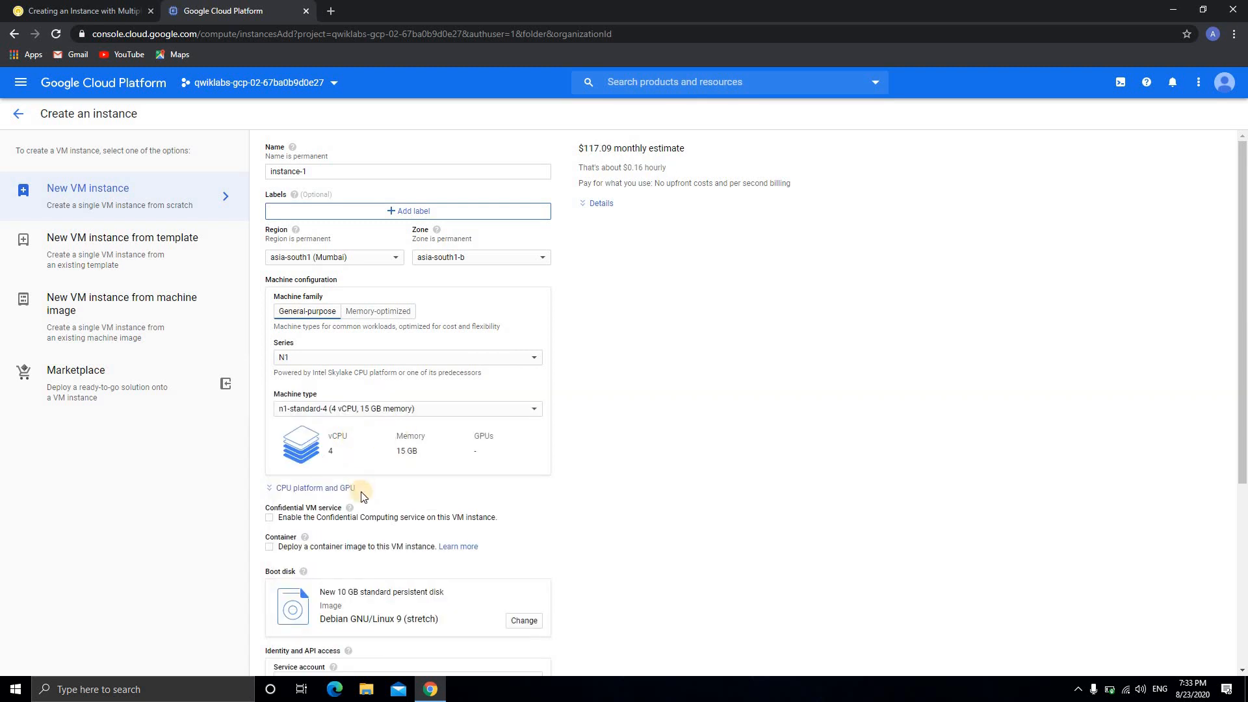
# - Change the boot disk image to Windows Server 2019 Datacenter on a 50 GB standard persistent disk
pyautogui.scroll(-2, 418, 477)
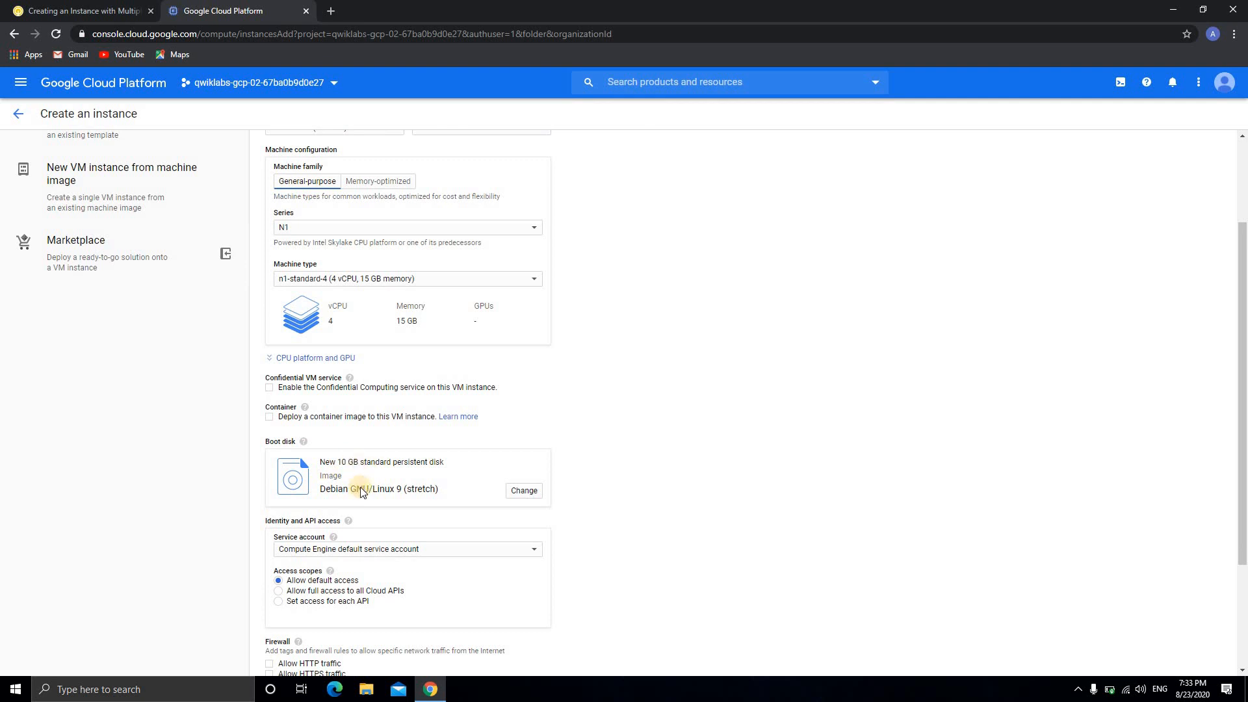
pyautogui.click(530, 492)
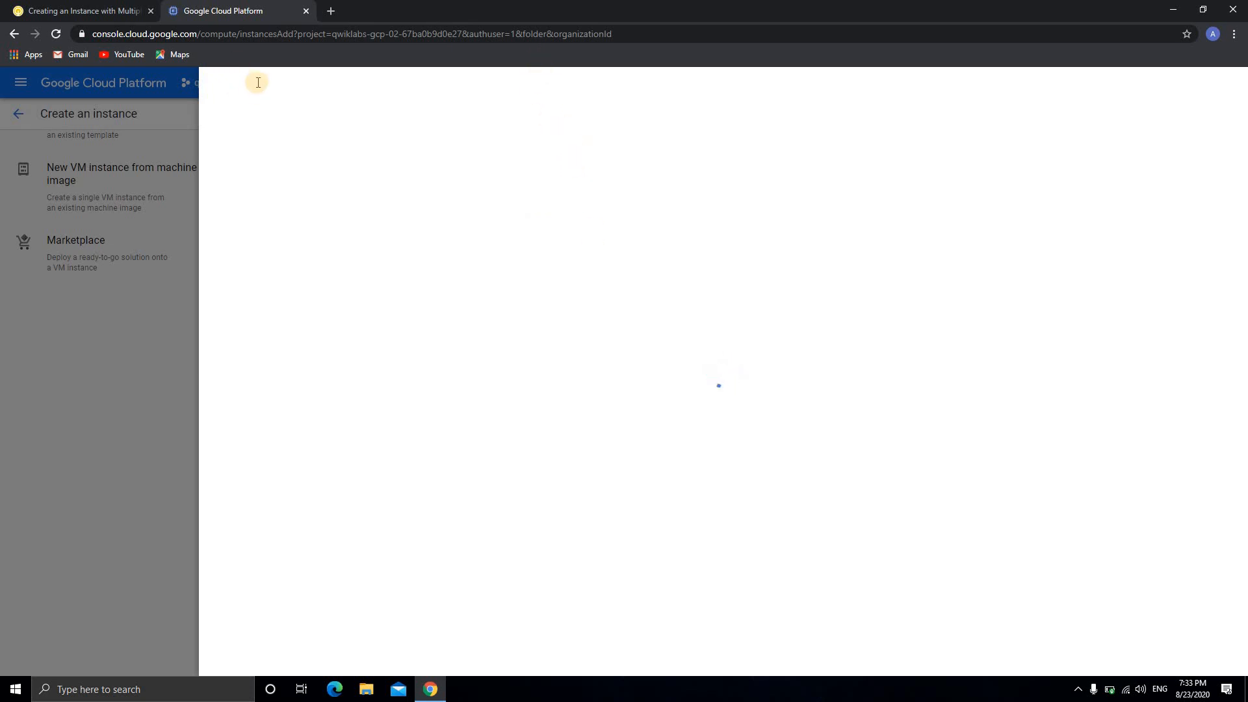
pyautogui.click(261, 170)
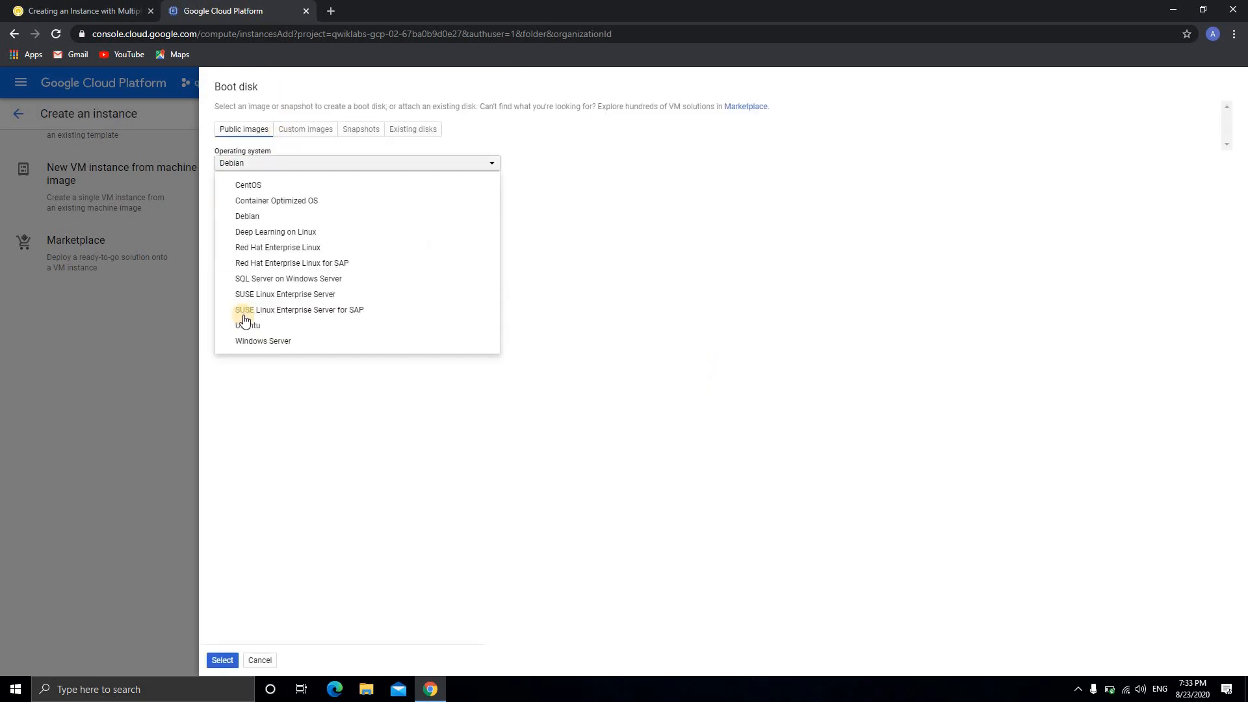
pyautogui.click(276, 341)
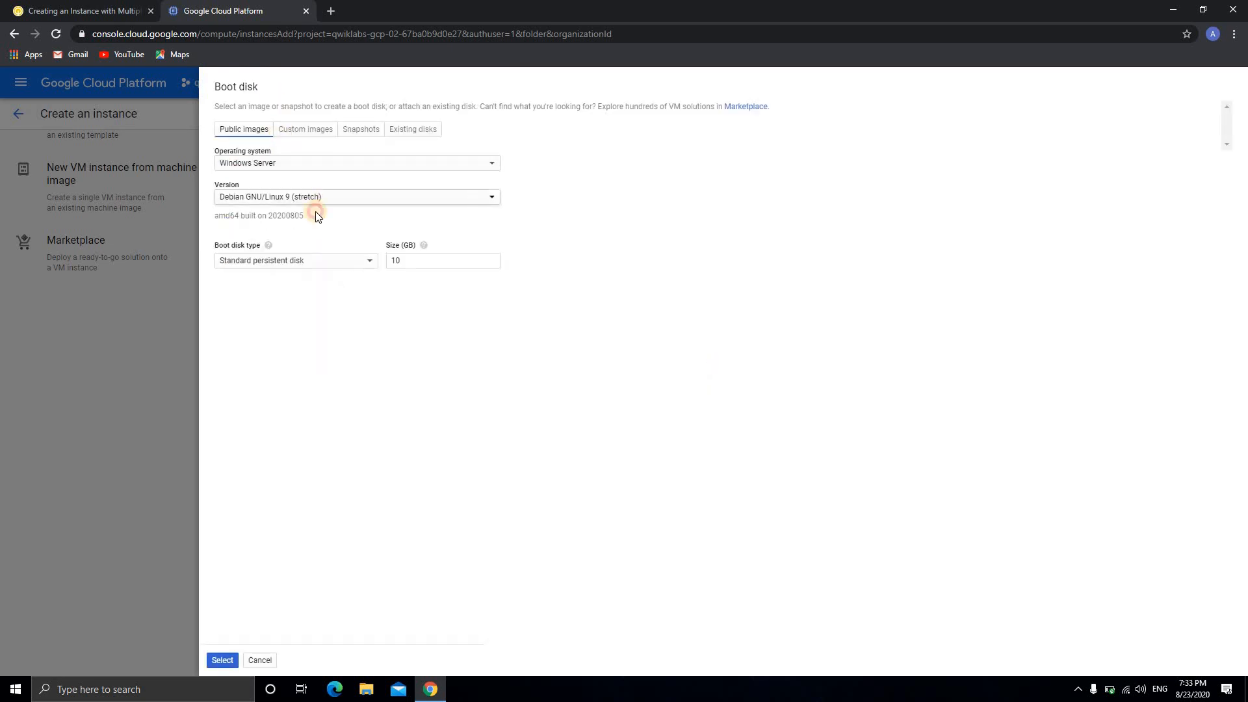
pyautogui.click(315, 199)
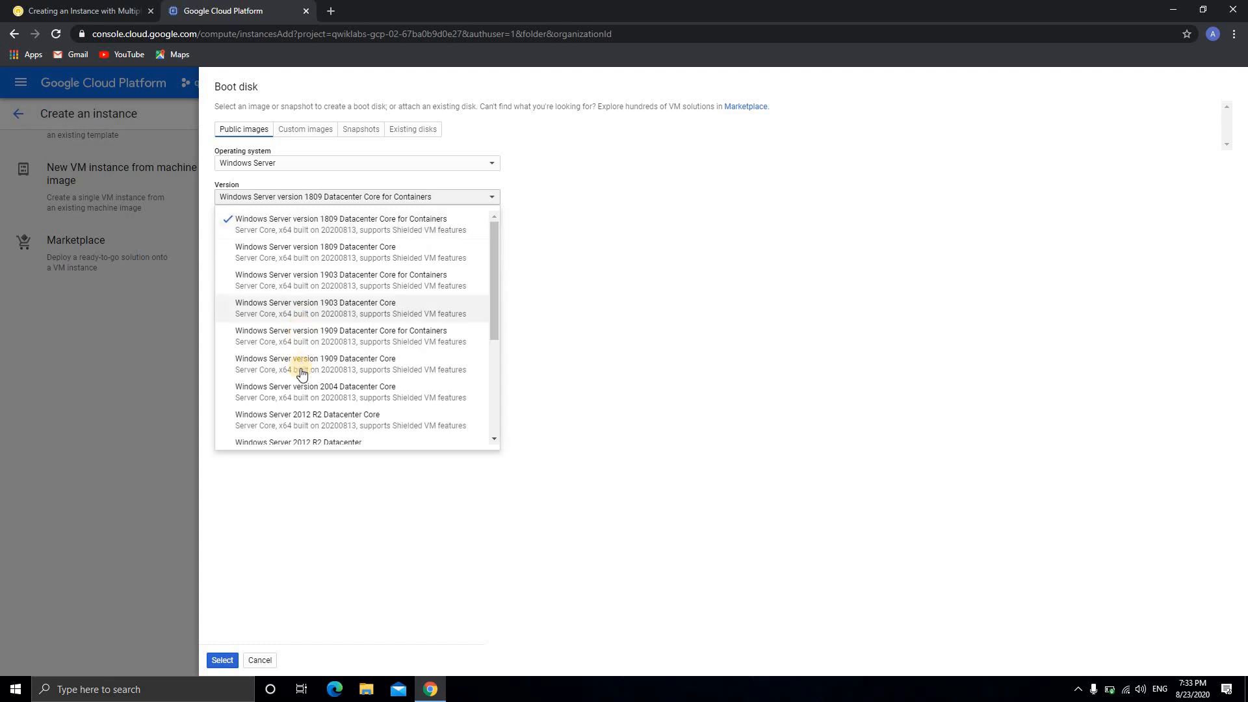
pyautogui.scroll(-5, 302, 390)
pyautogui.click(312, 426)
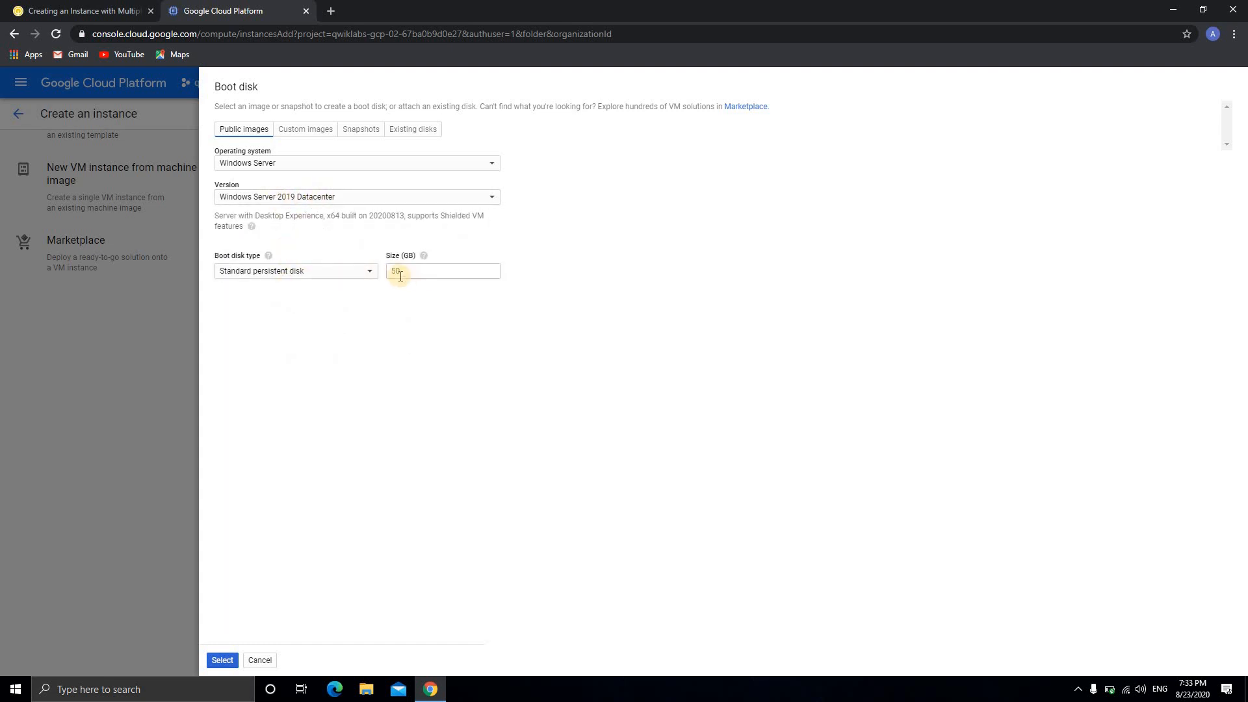
pyautogui.click(223, 661)
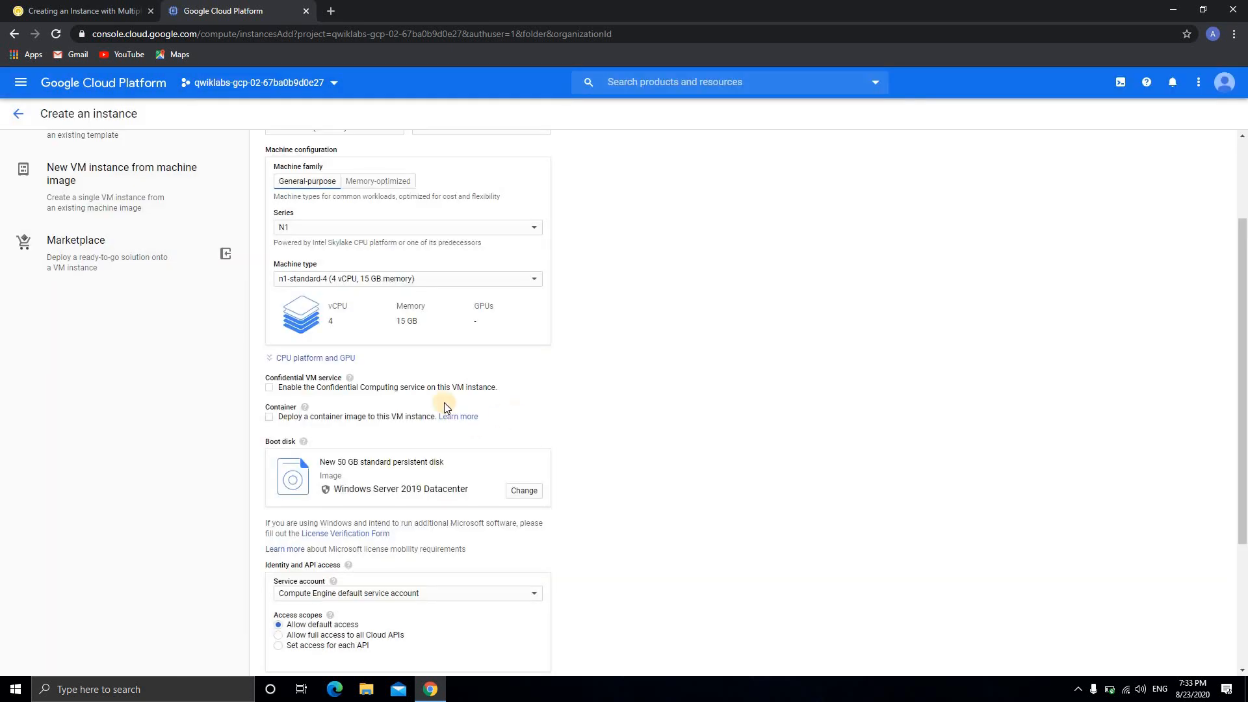
# - Allow HTTP and HTTPS traffic in the firewall settings and try to create instance-1 in zone asia-south1-b
pyautogui.scroll(-2, 444, 406)
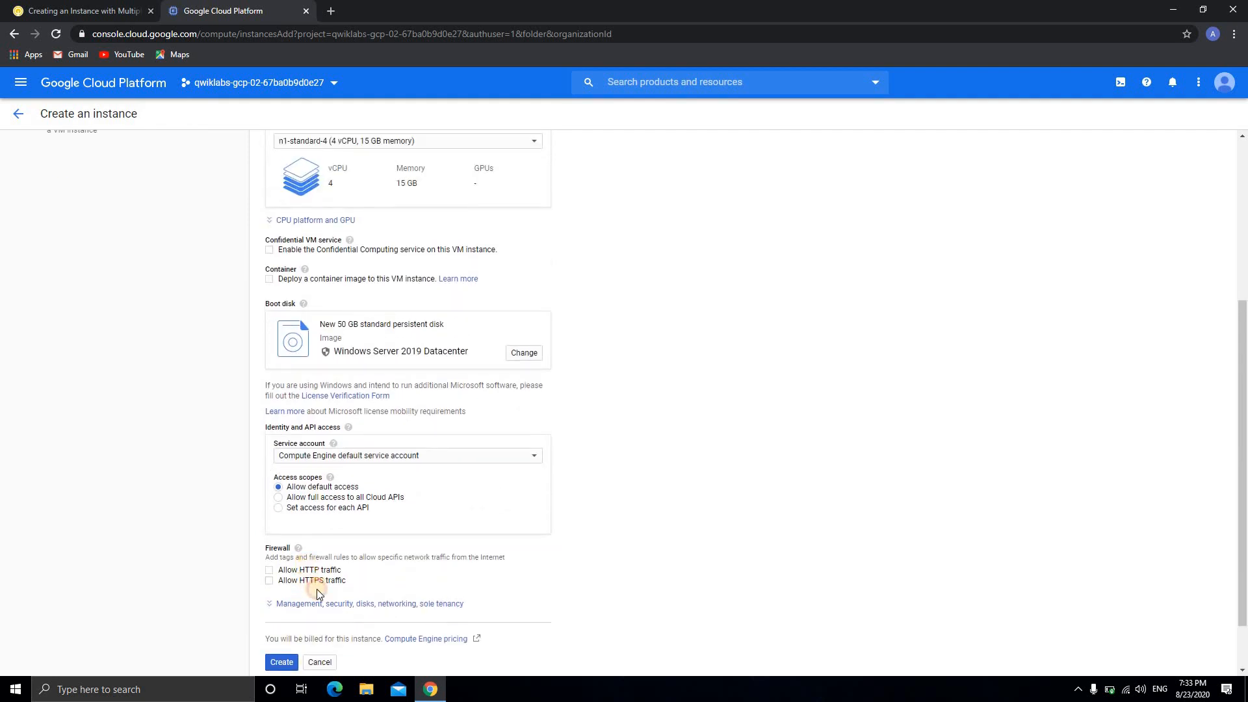
pyautogui.click(319, 574)
pyautogui.click(415, 580)
pyautogui.scroll(-1, 312, 616)
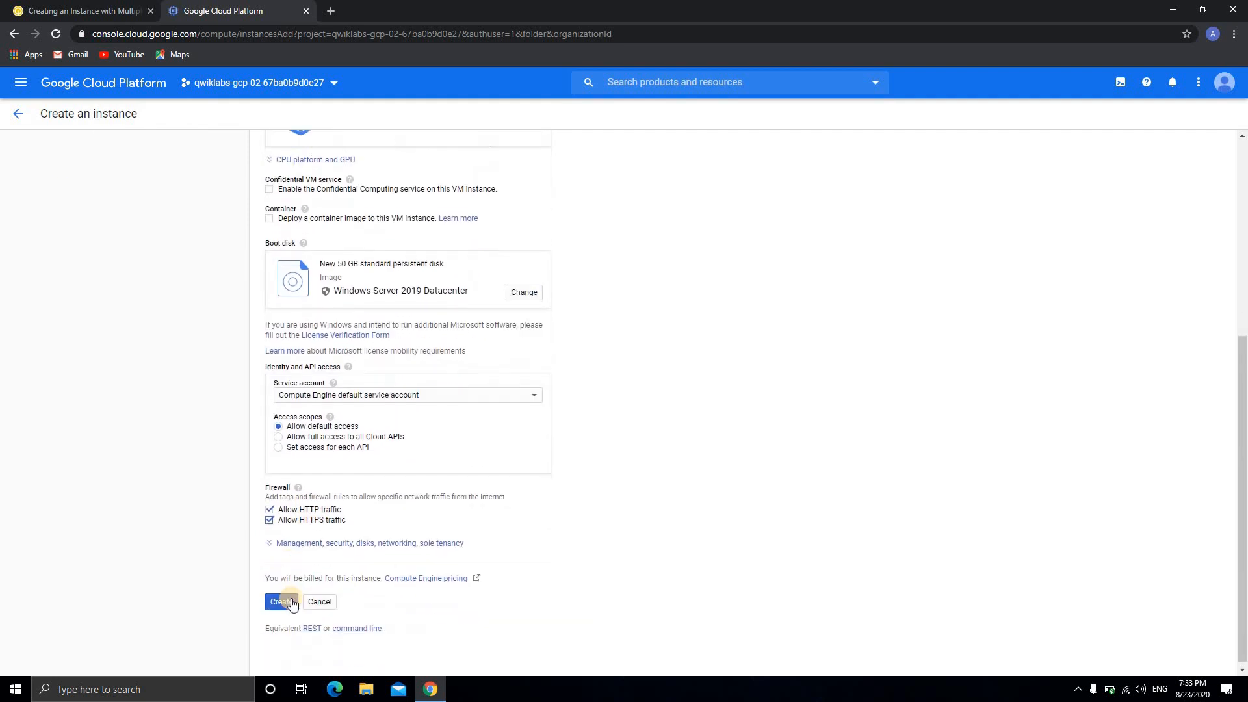
pyautogui.scroll(5, 419, 294)
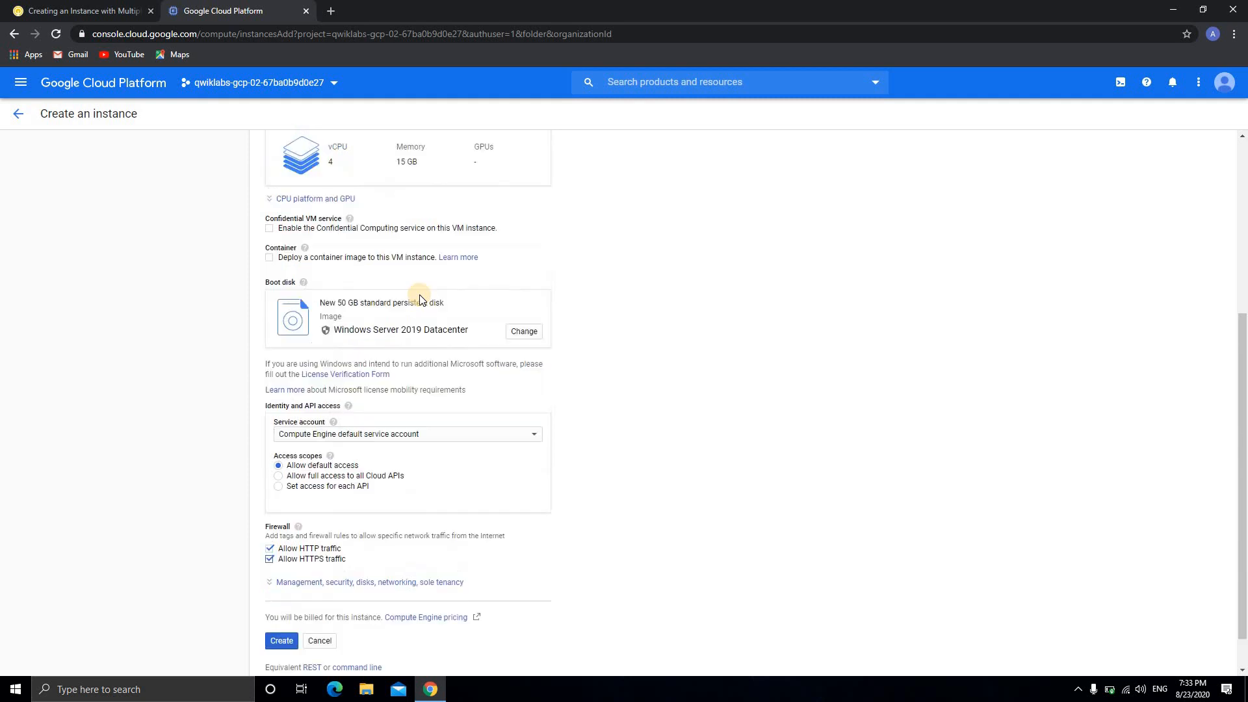
pyautogui.scroll(-5, 273, 588)
pyautogui.click(280, 597)
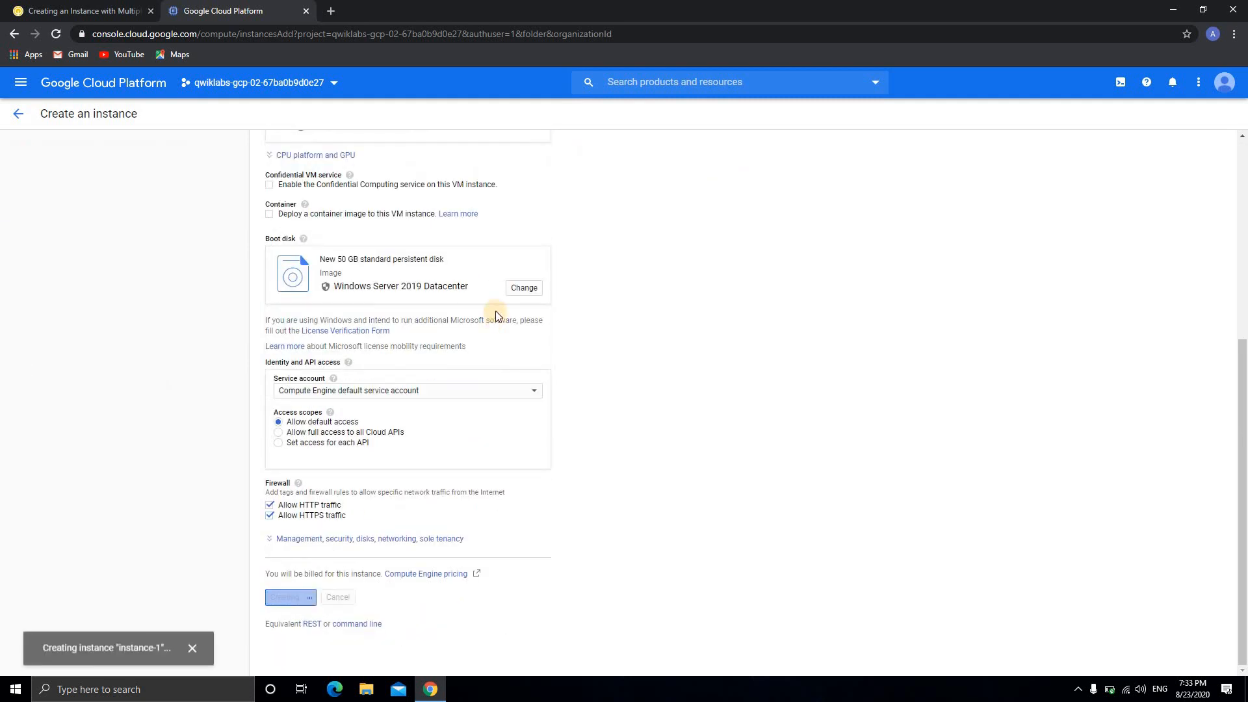
pyautogui.scroll(5, 455, 273)
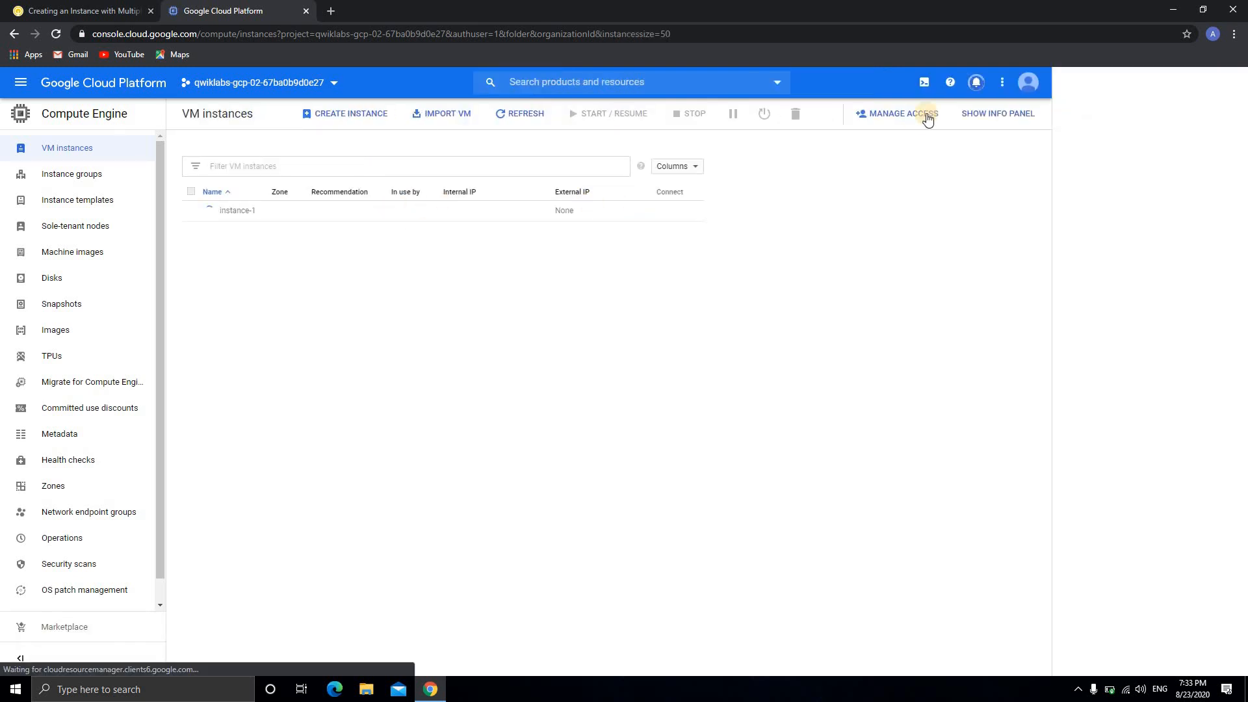
# - Check the console notifications for the creation status of instance-1 and its boot disk
pyautogui.click(976, 82)
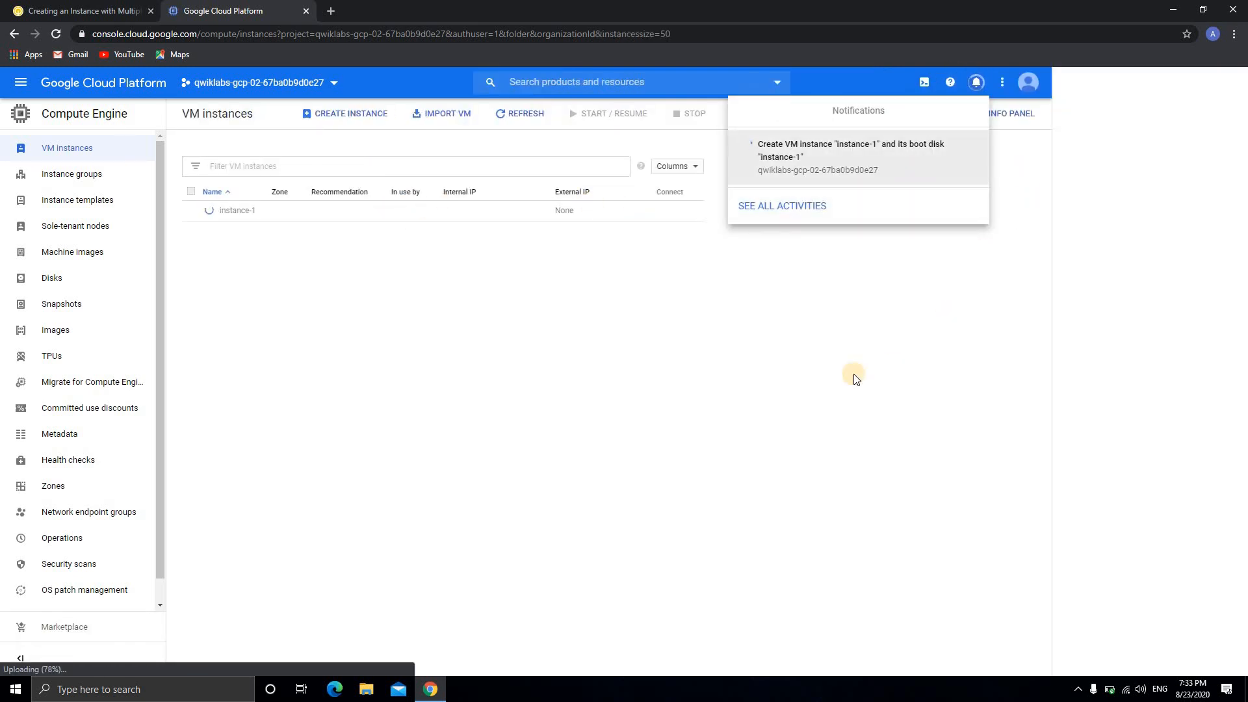
pyautogui.click(978, 82)
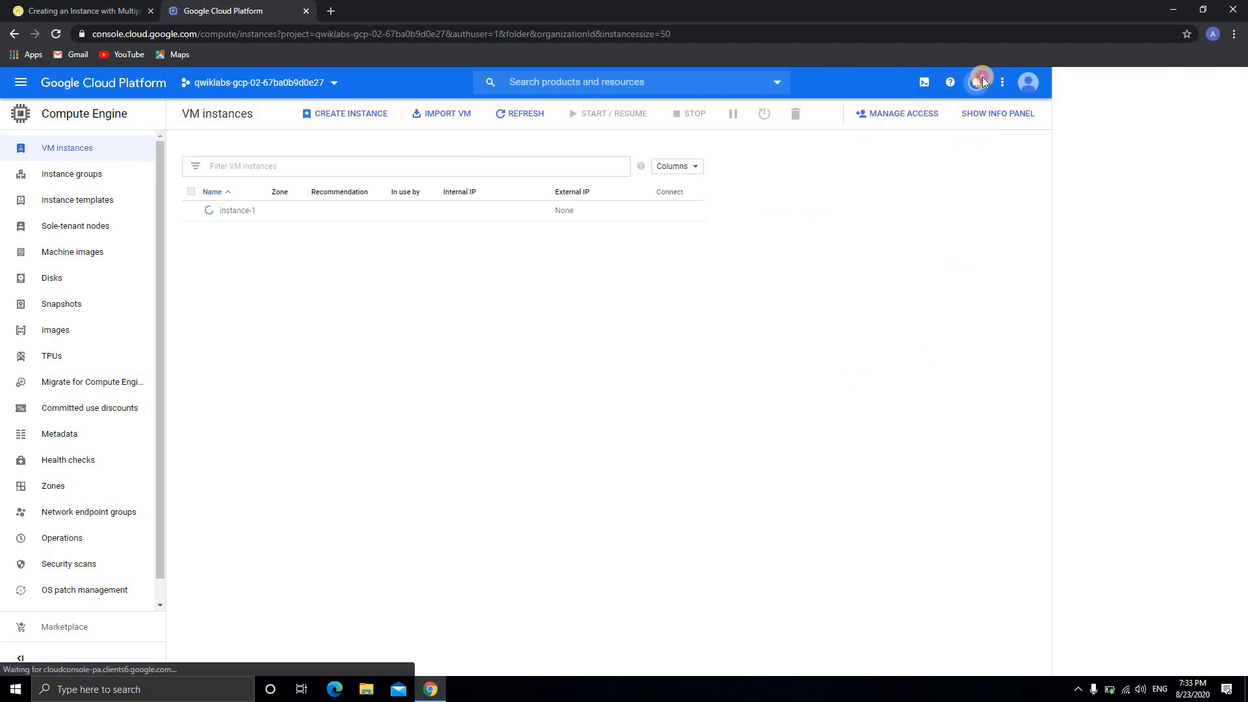
pyautogui.click(983, 81)
pyautogui.click(746, 290)
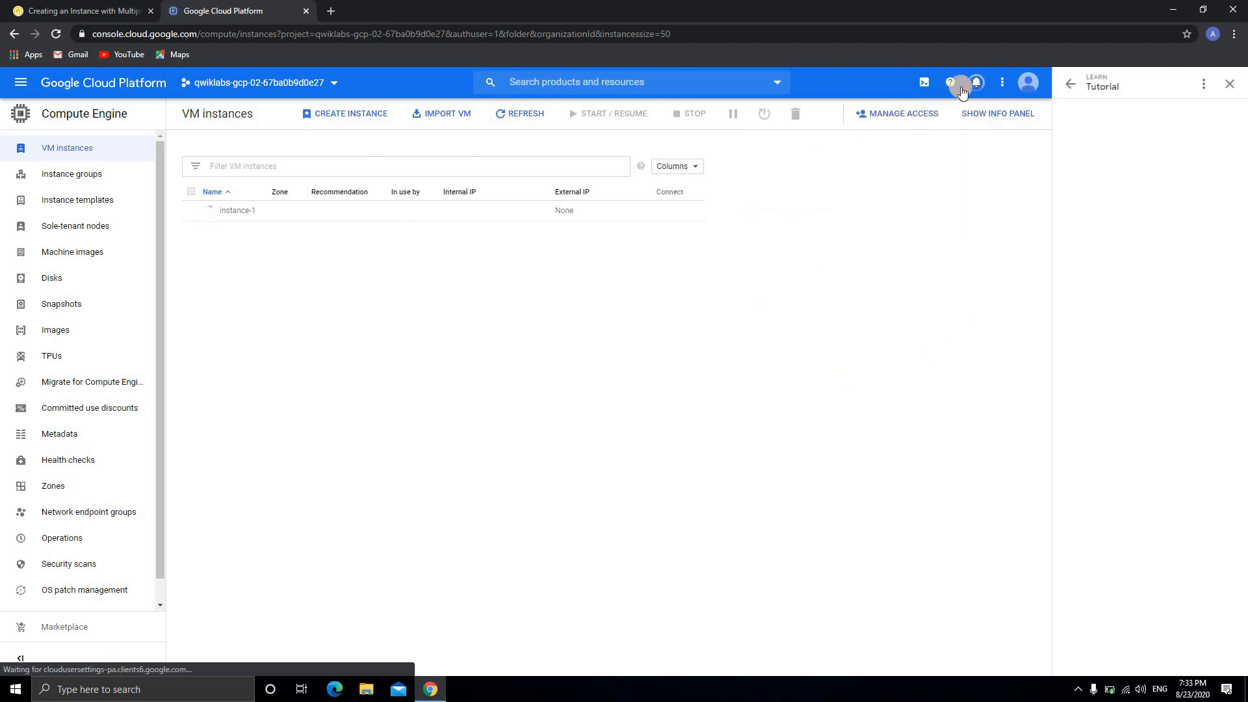
pyautogui.click(975, 83)
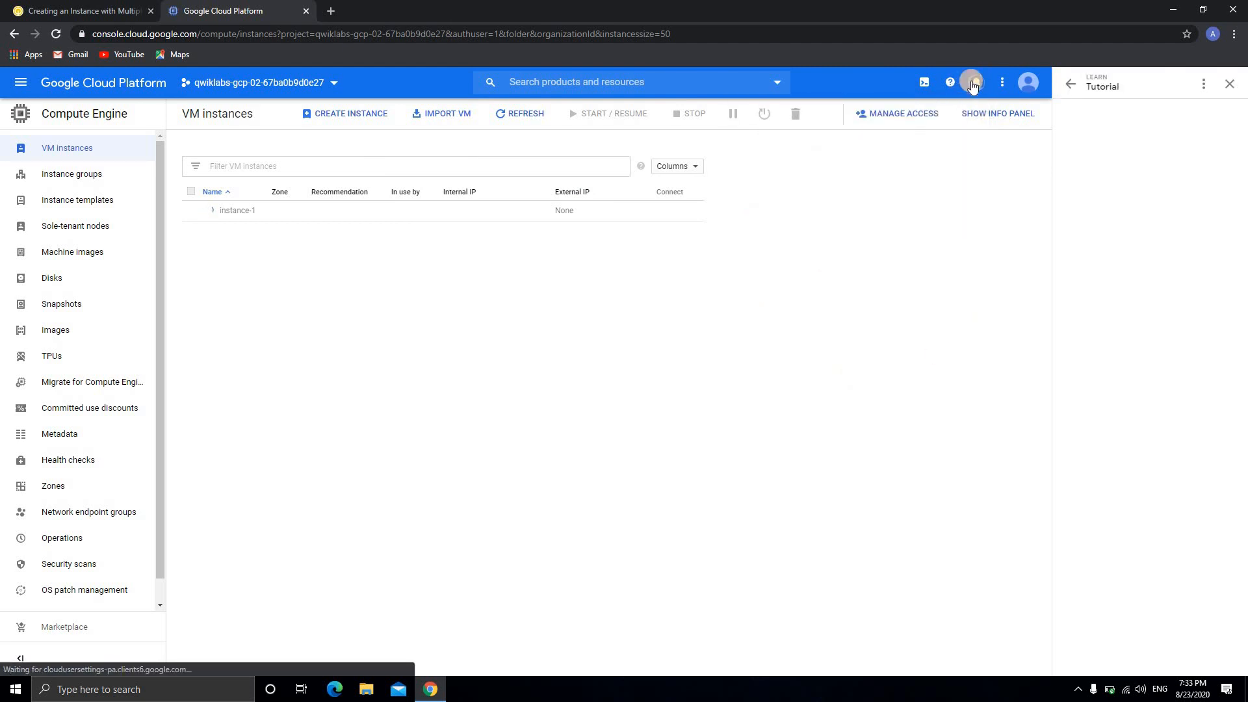
pyautogui.click(865, 248)
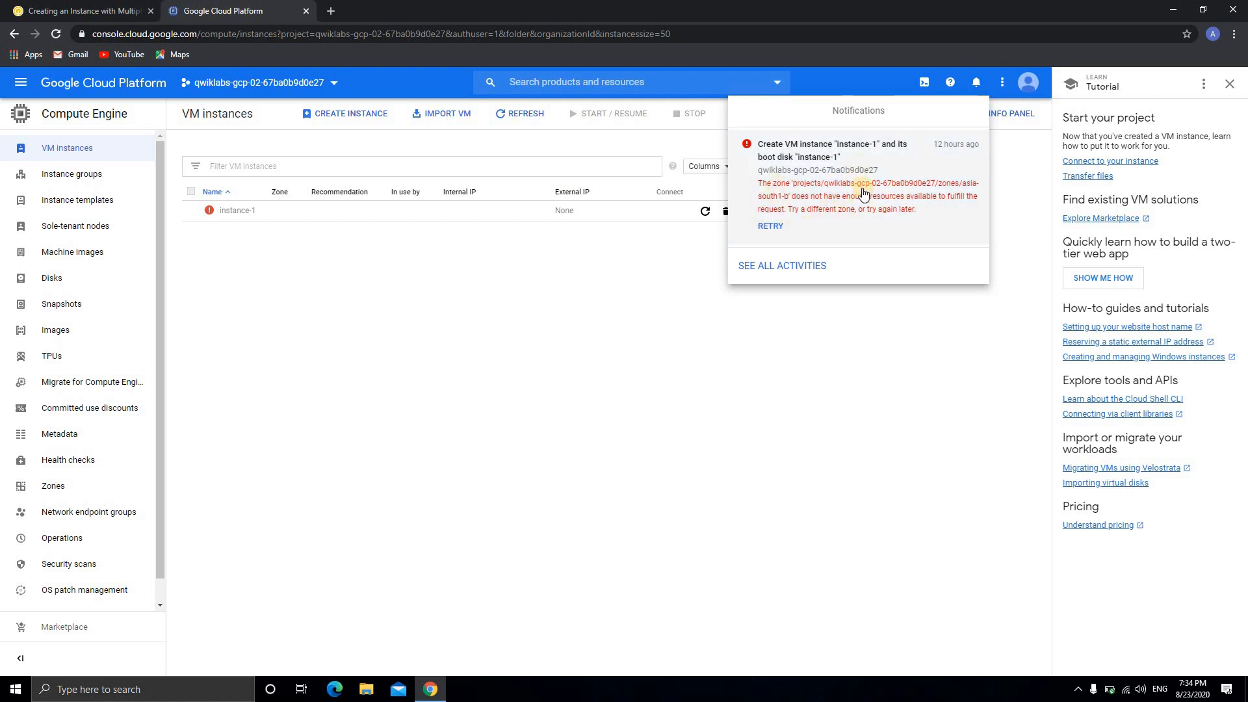
# - Delete the failed instance-1 entry from the VM instances list and start creating a new VM instance
pyautogui.click(727, 213)
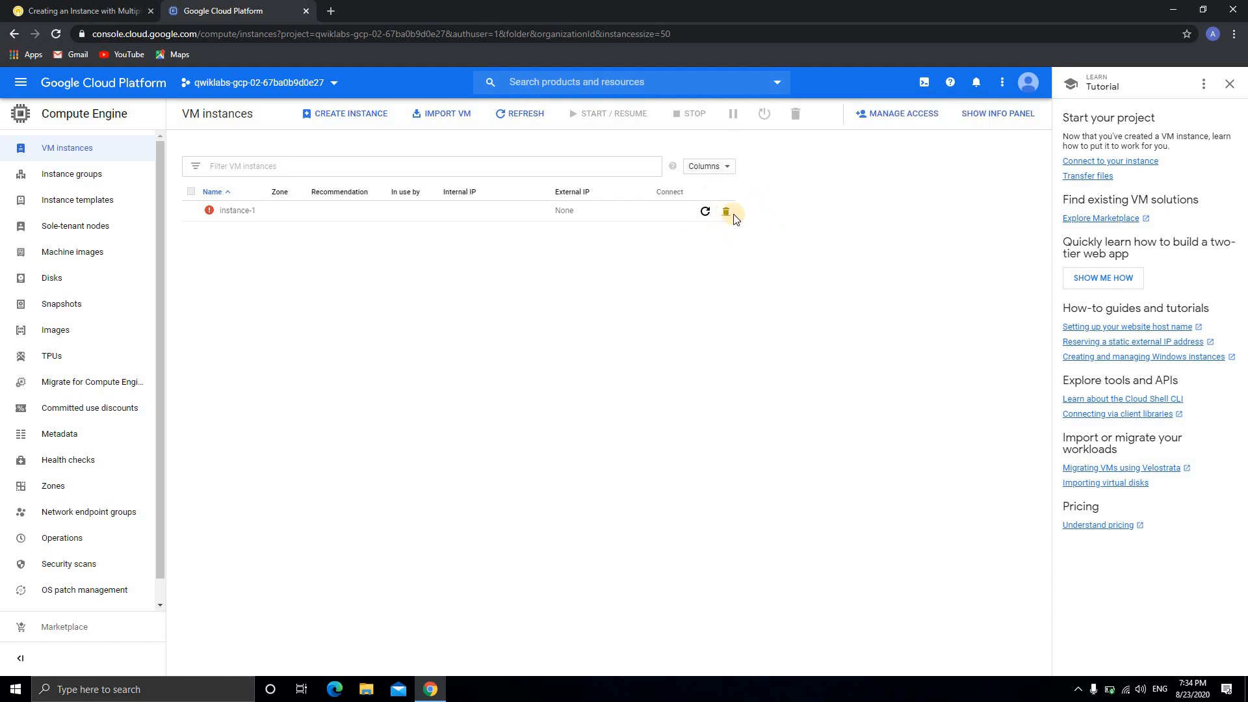
pyautogui.click(727, 212)
pyautogui.click(506, 311)
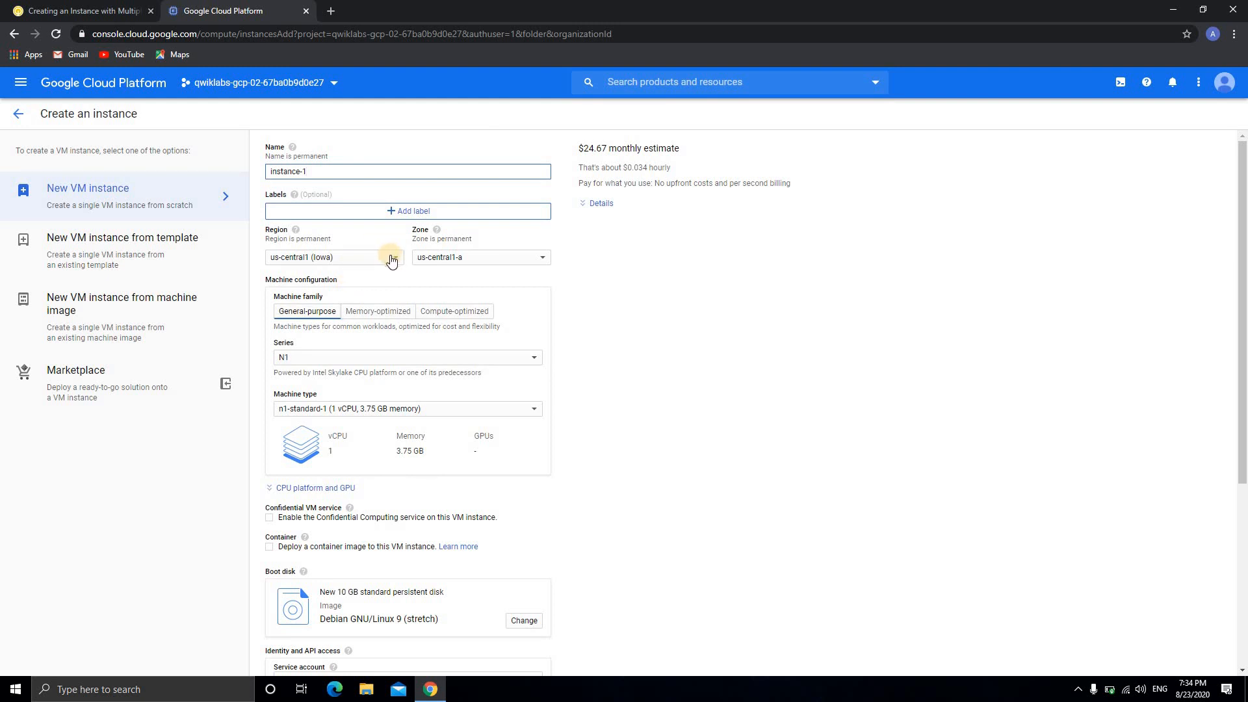
# - Keep the default us-central1-a zone and set the new instance's boot disk to Windows Server 2019 Datacenter with 50 GB
pyautogui.scroll(-4, 528, 354)
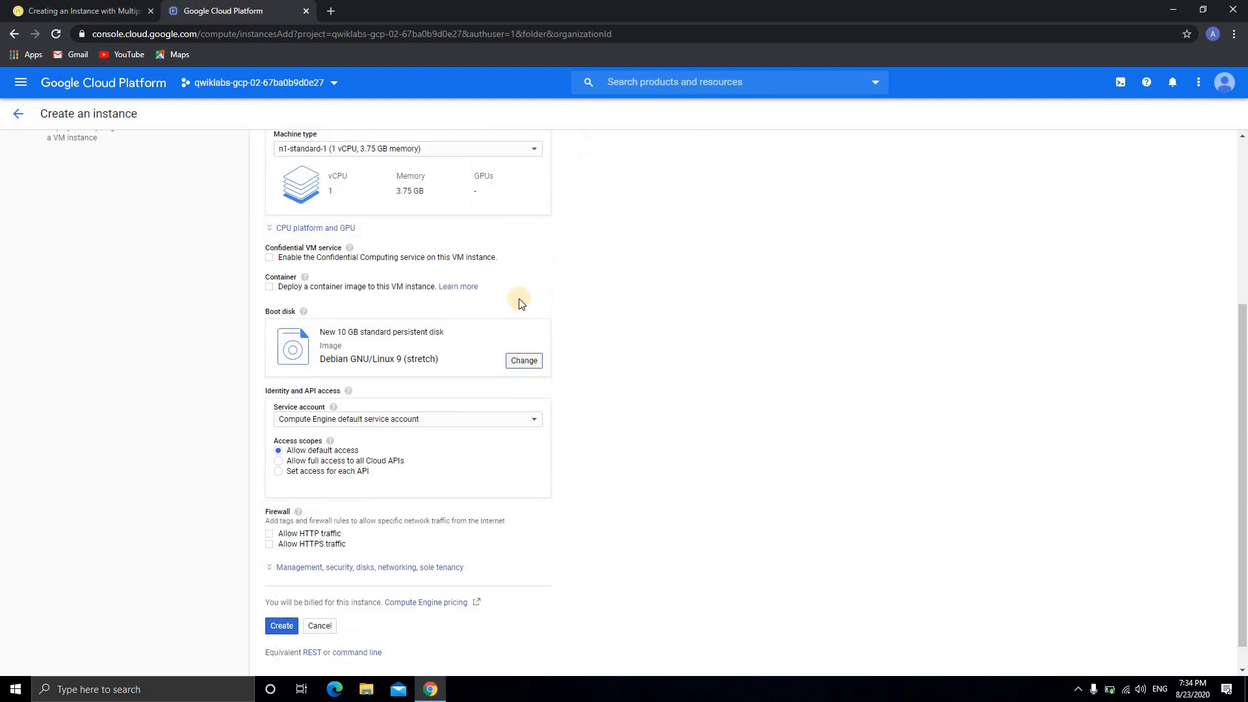
pyautogui.click(524, 360)
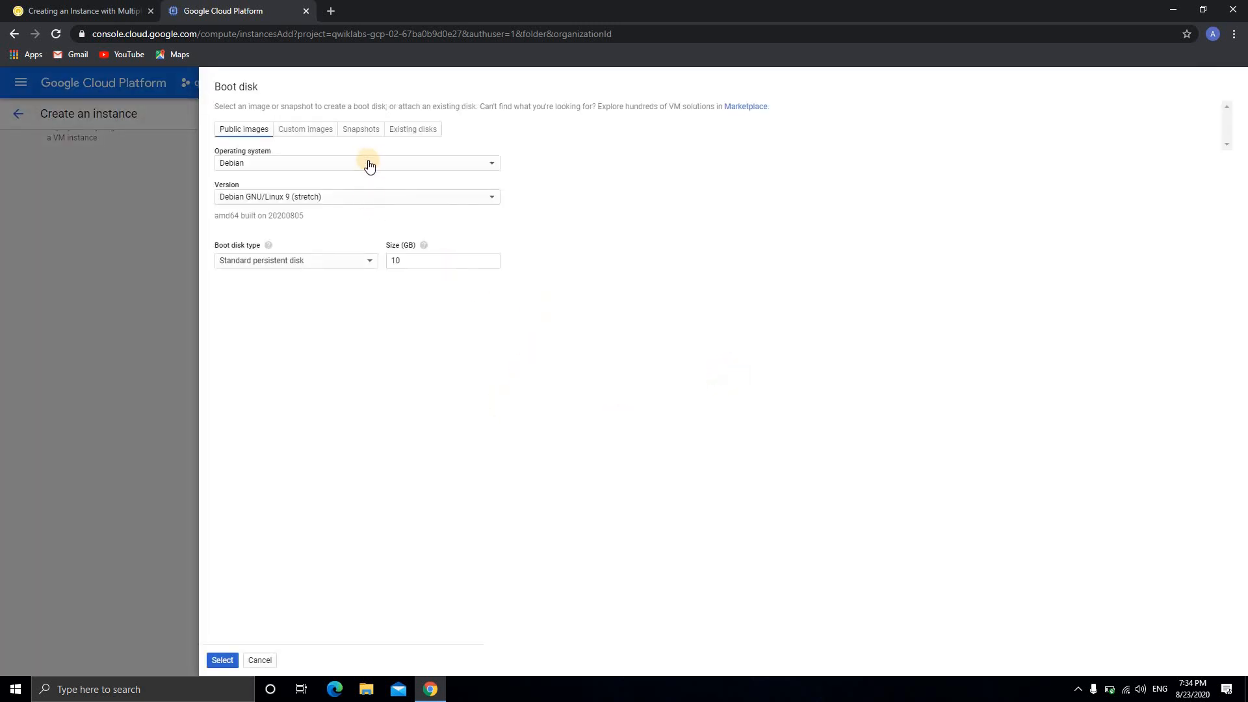
pyautogui.click(369, 164)
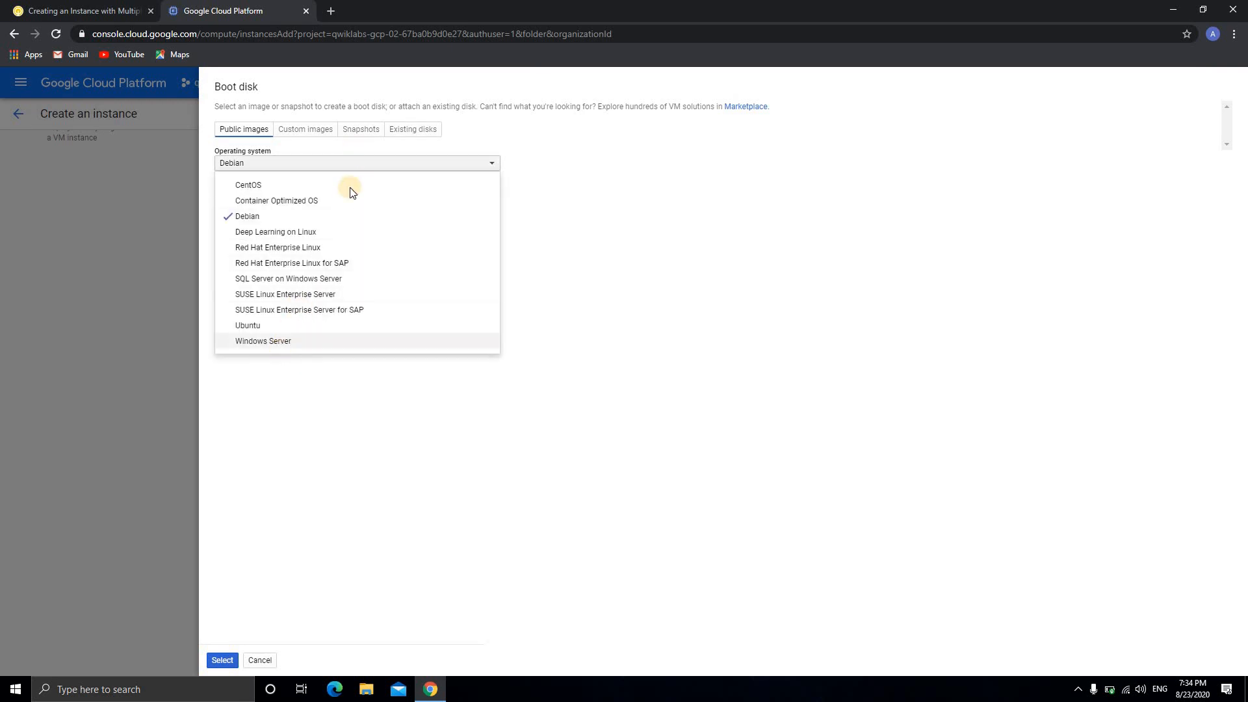
pyautogui.click(293, 341)
pyautogui.click(351, 195)
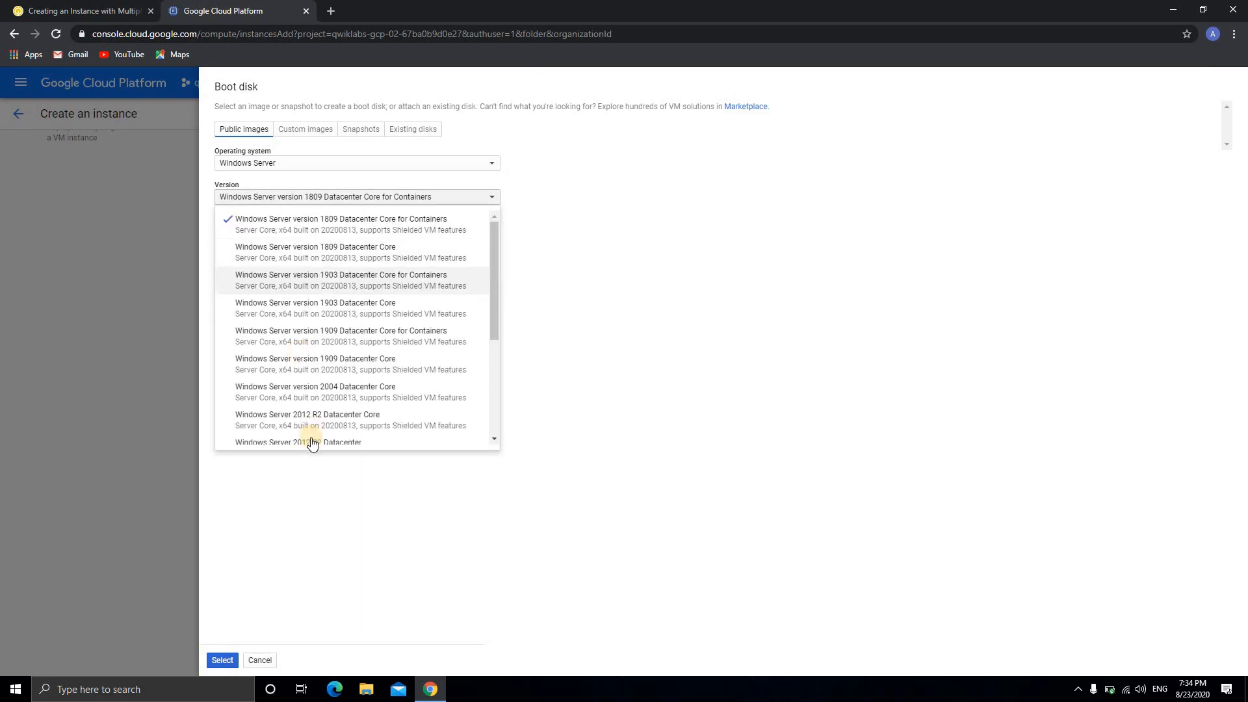
pyautogui.scroll(-3, 312, 429)
pyautogui.click(329, 303)
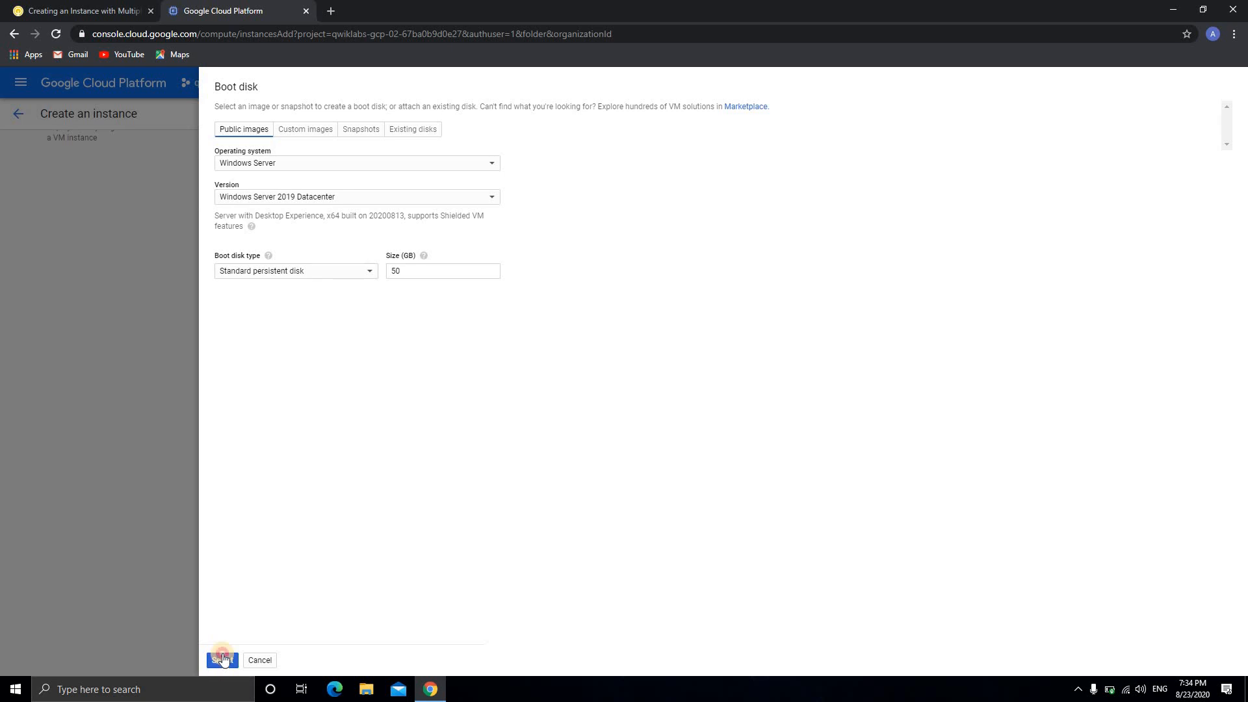
pyautogui.click(223, 659)
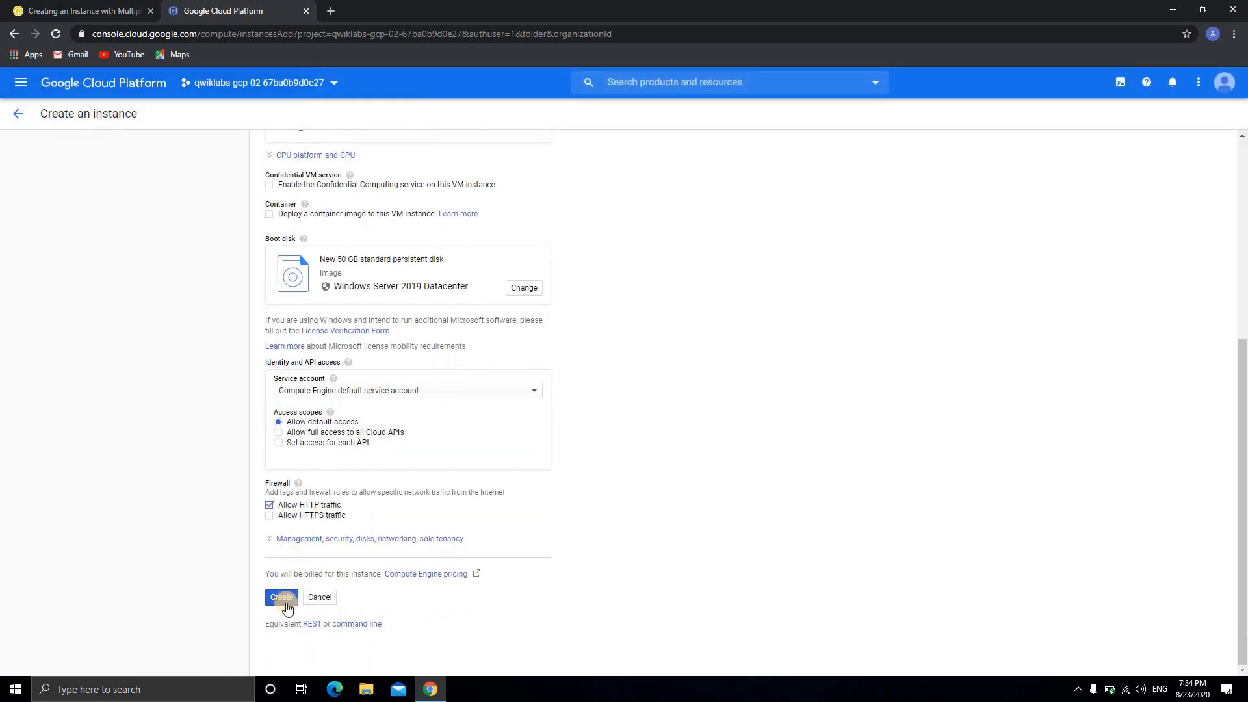
# - Create instance-1 with HTTP traffic allowed, dismiss the menu hint and open the VM instances list
pyautogui.click(285, 602)
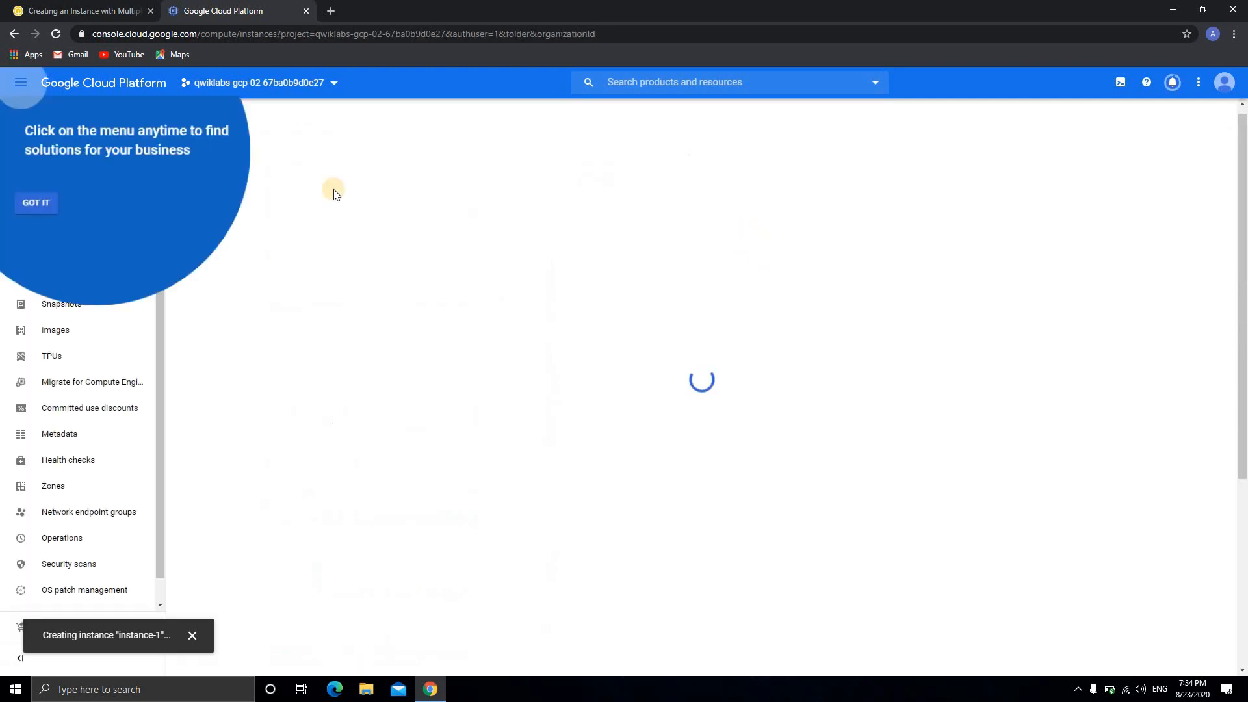
pyautogui.click(32, 195)
pyautogui.click(65, 148)
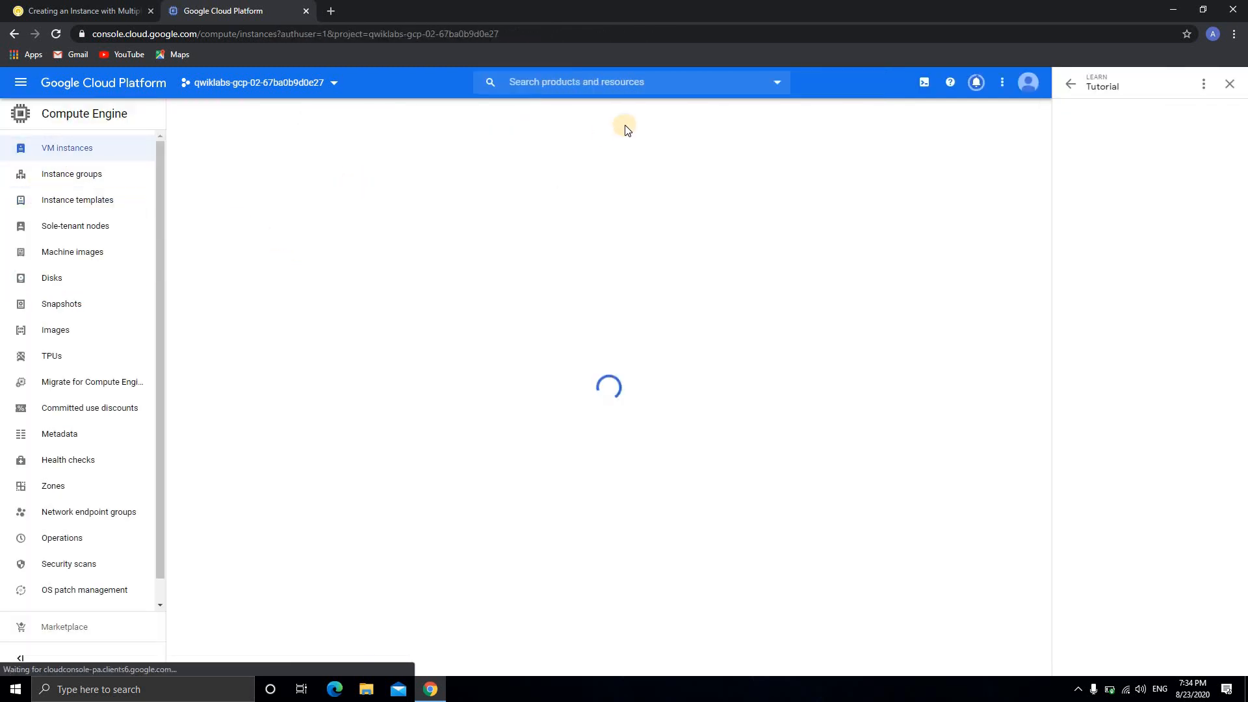
# - Review the notifications for the progress of the new us-central1-a instance and dismiss the tutorial
pyautogui.click(976, 83)
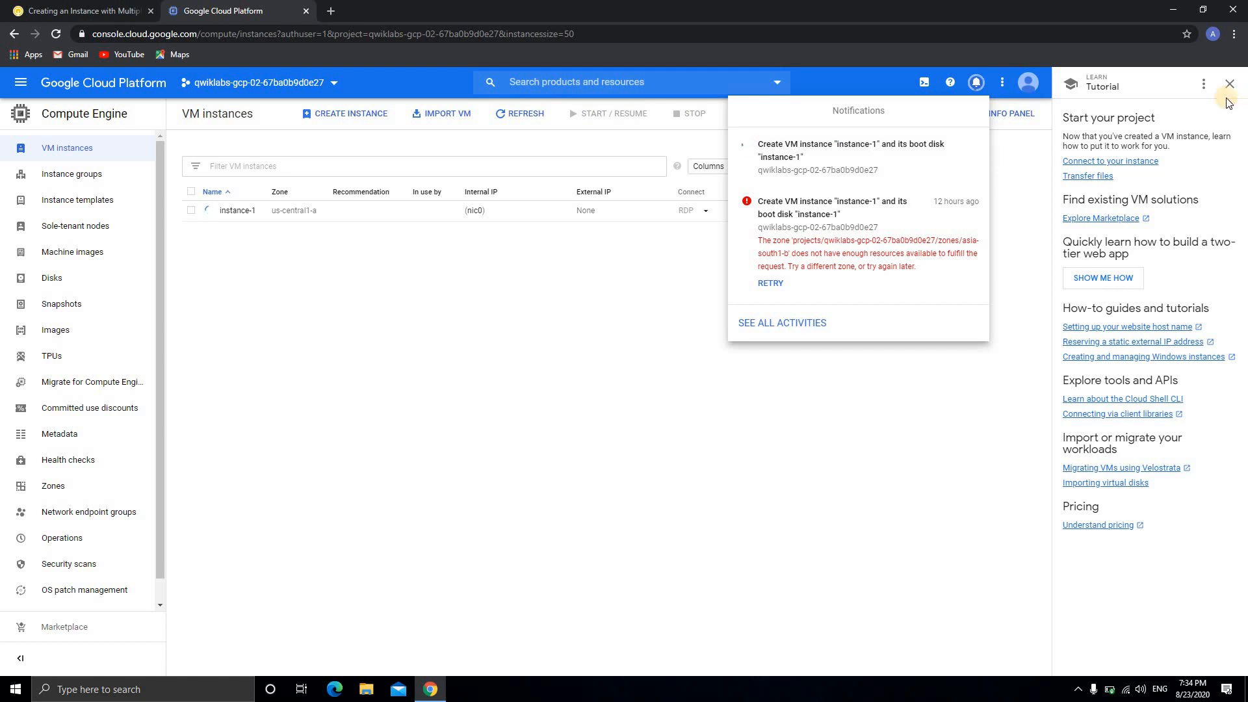
pyautogui.click(1009, 147)
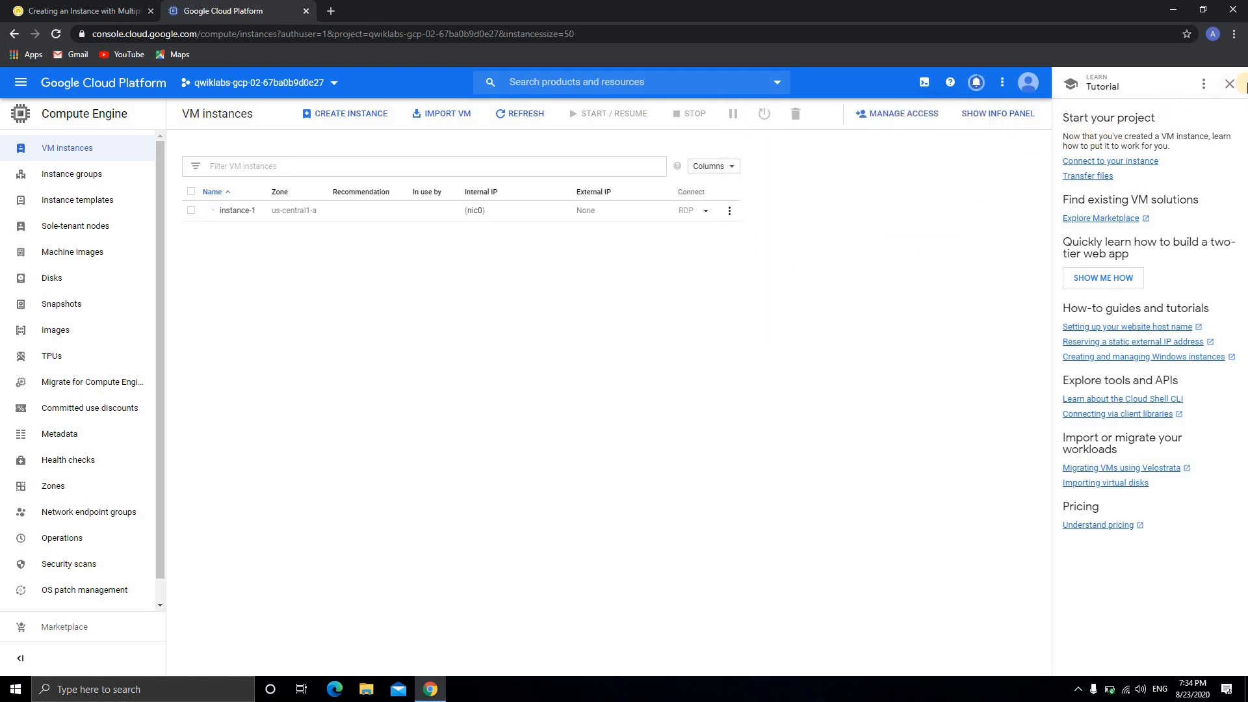
pyautogui.click(1229, 84)
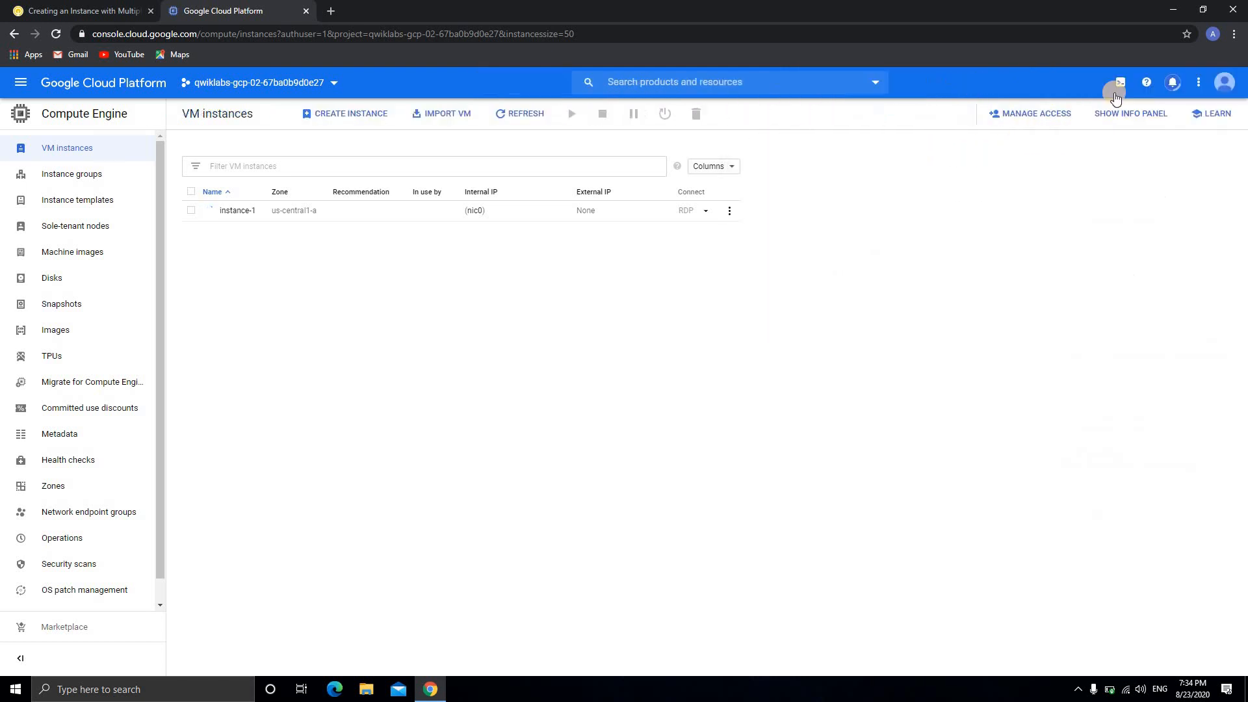
pyautogui.click(1173, 83)
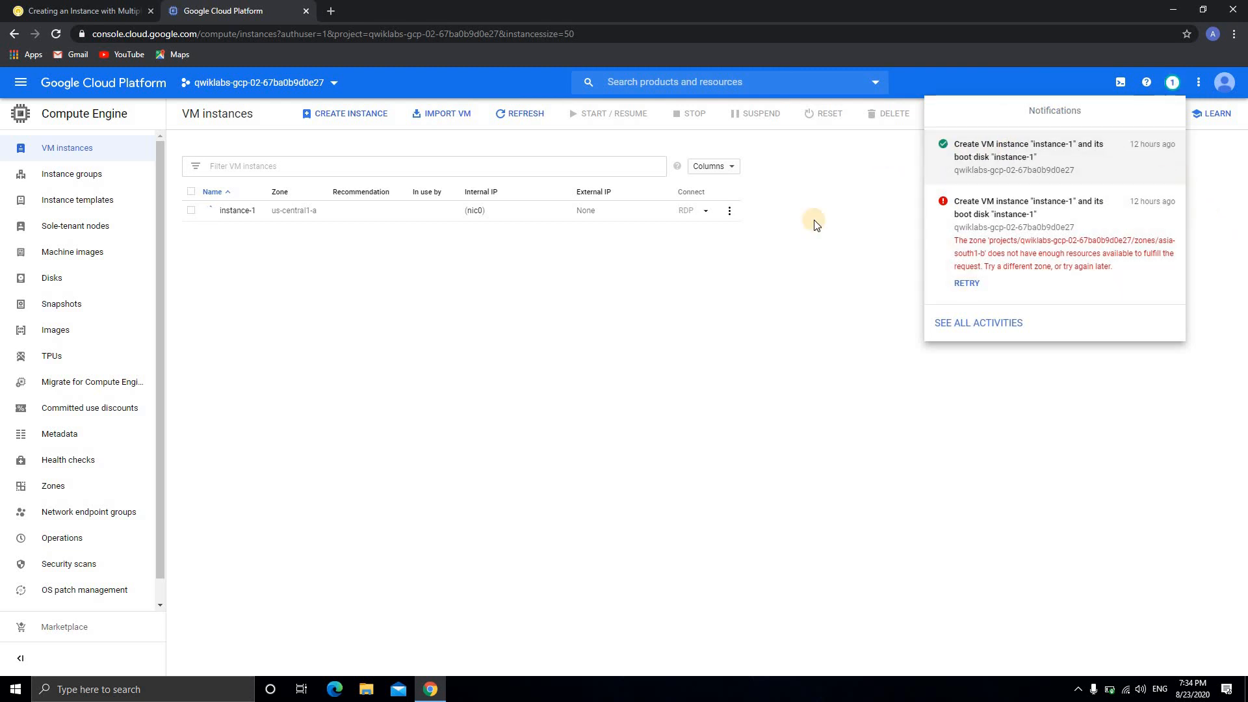
pyautogui.click(666, 318)
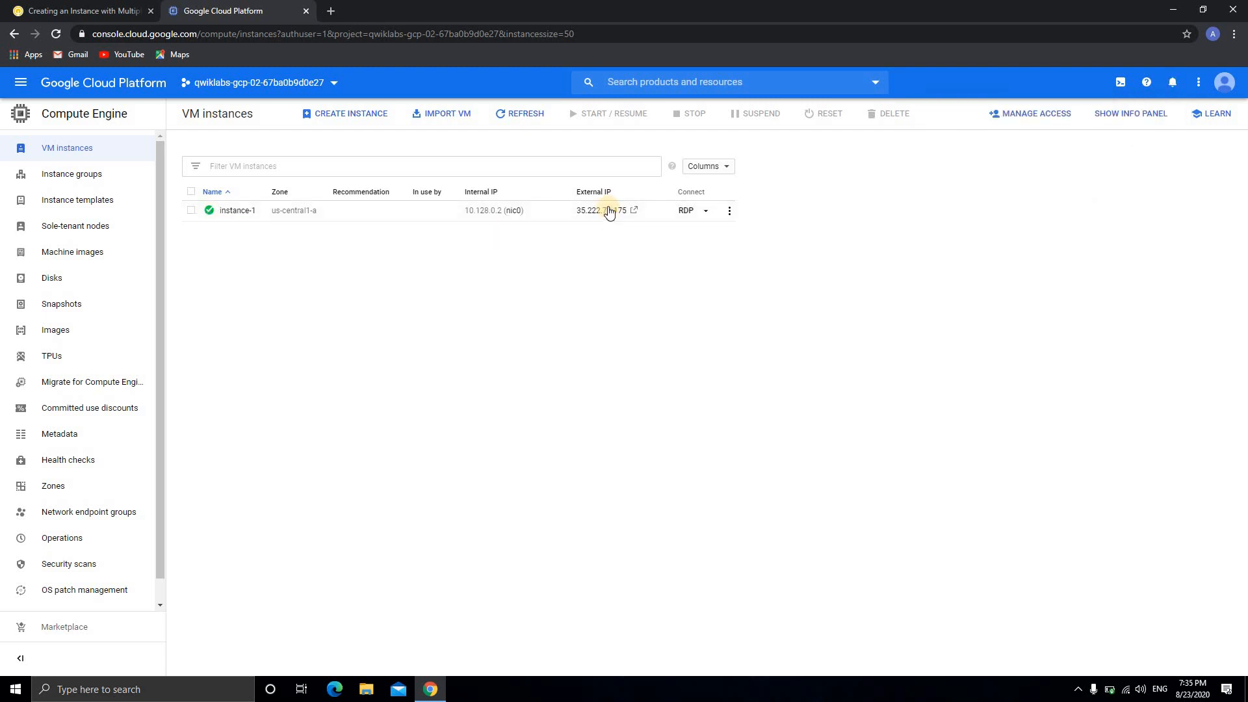
# - Request a new Windows password for instance-1, keeping the suggested username
pyautogui.click(706, 211)
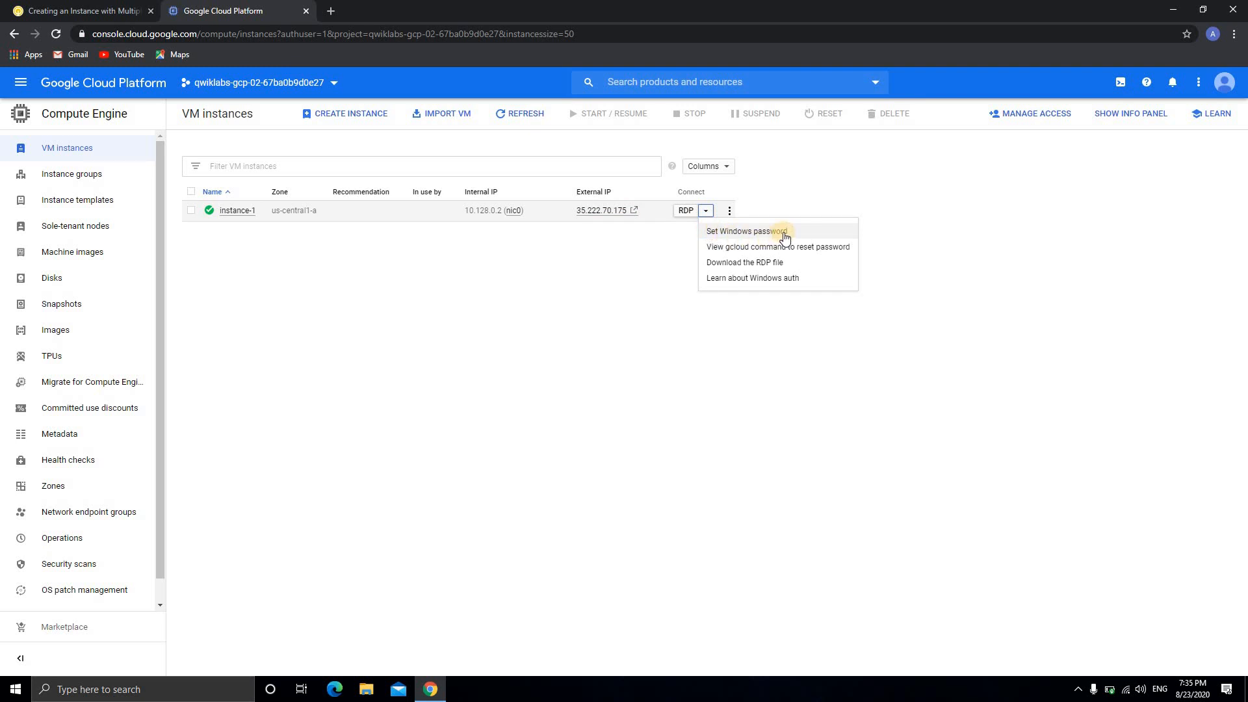
pyautogui.click(726, 236)
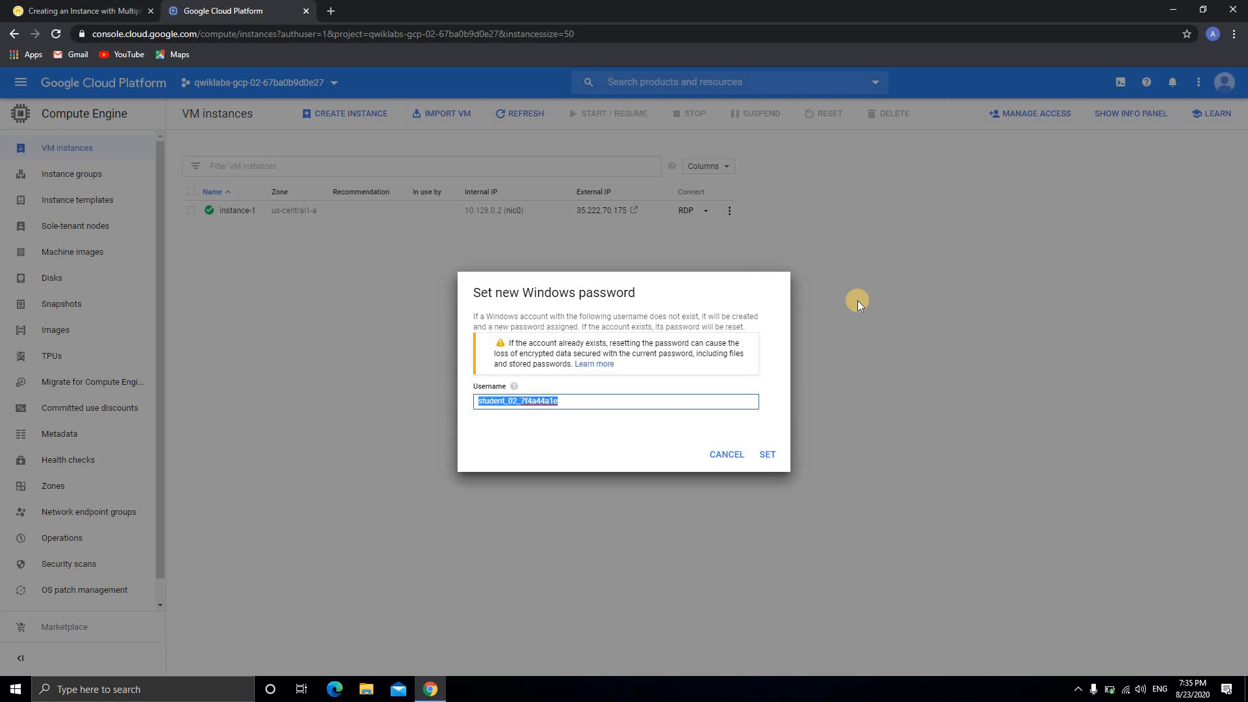
pyautogui.click(769, 461)
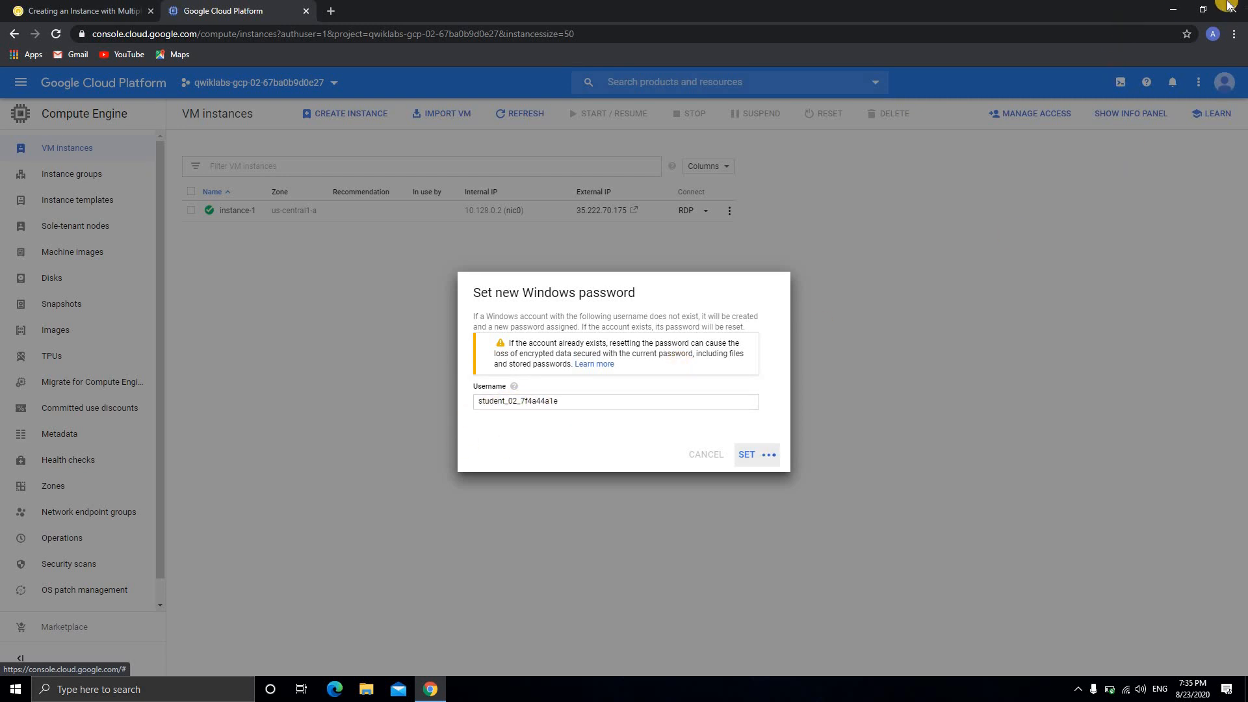
# - Shrink the browser window to uncover the desktop and create a new text document there
pyautogui.moveTo(673, 13); pyautogui.dragTo(403, 1)
pyautogui.moveTo(584, 40); pyautogui.dragTo(573, 35)
pyautogui.rightClick(933, 190)
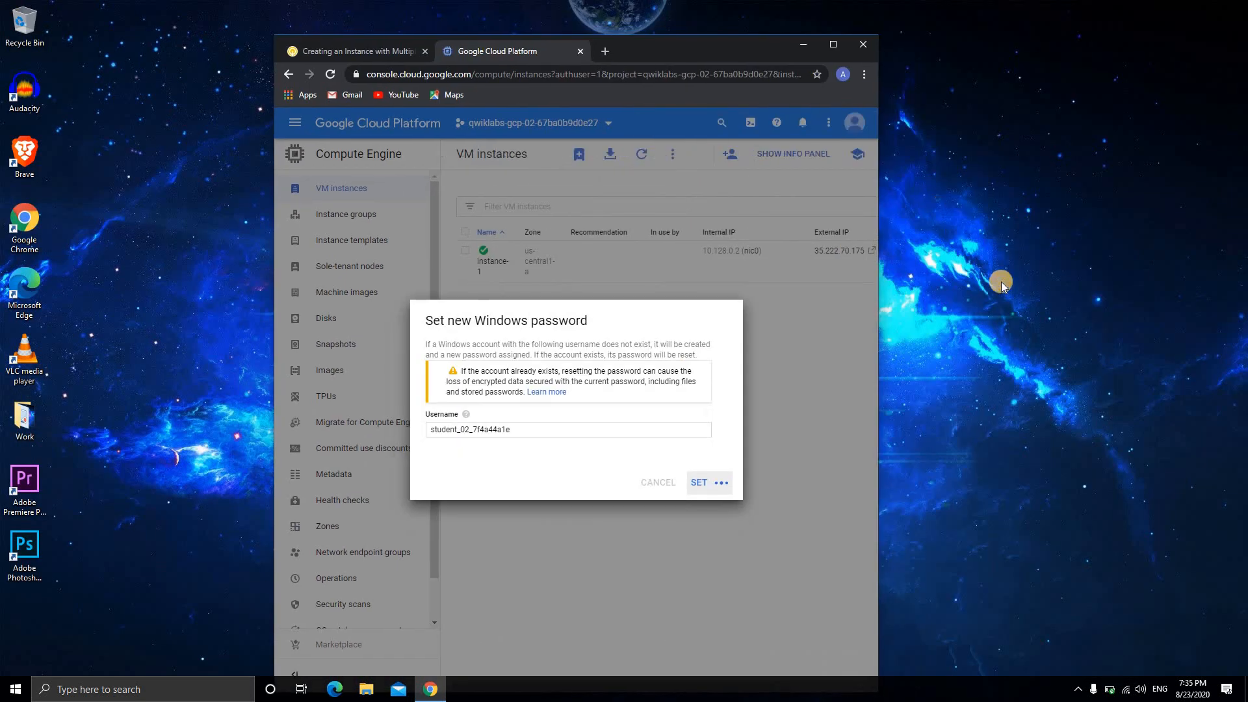
pyautogui.click(978, 314)
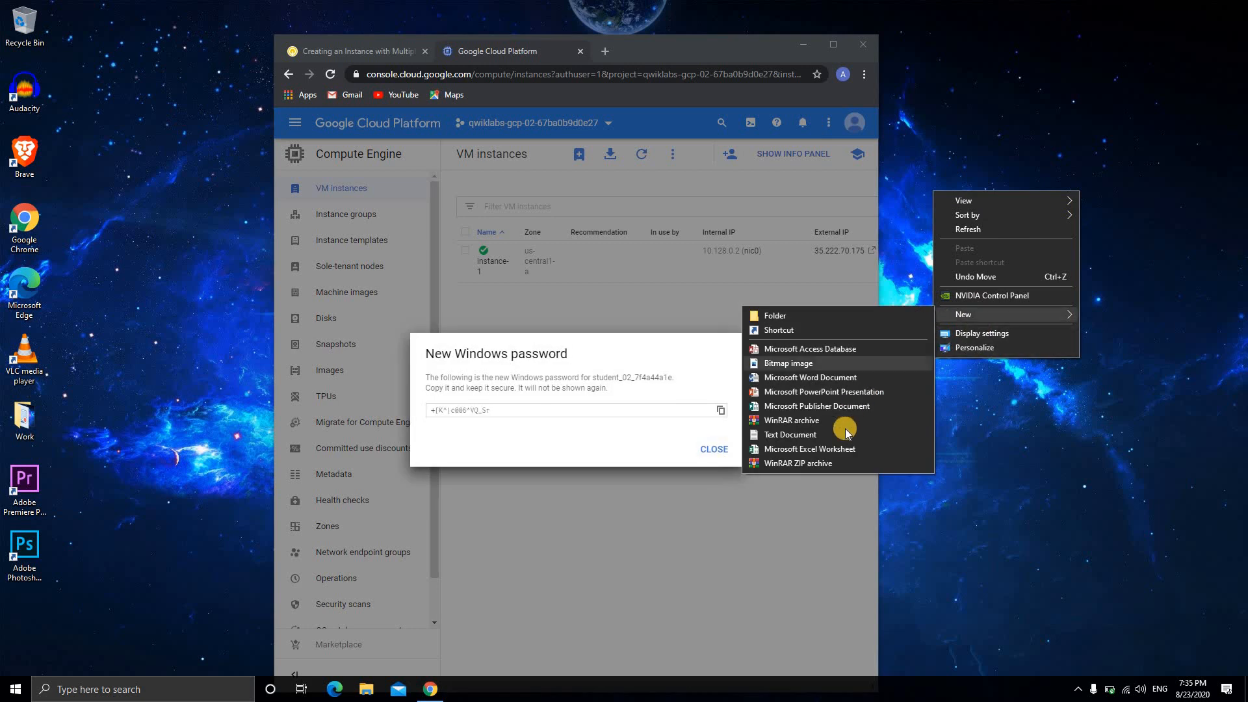
pyautogui.click(845, 434)
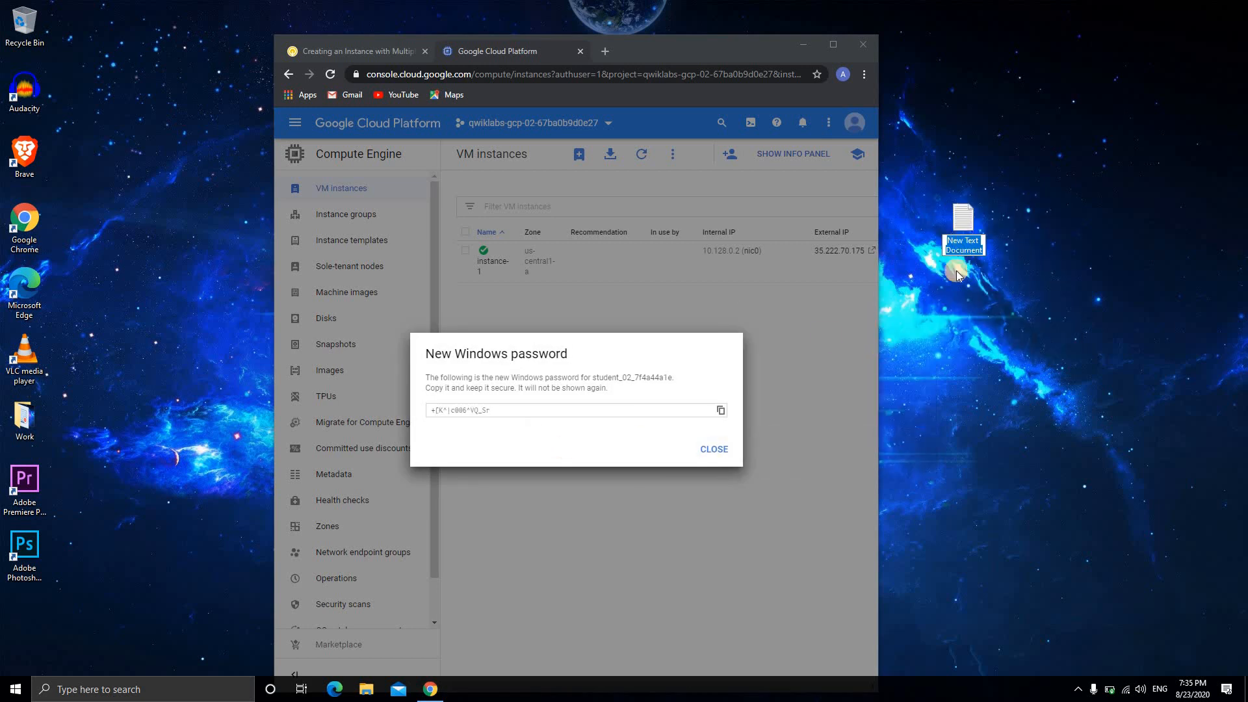
# - Copy the newly generated Windows password into the New Text Document file and close it
pyautogui.click(720, 409)
pyautogui.click(965, 225)
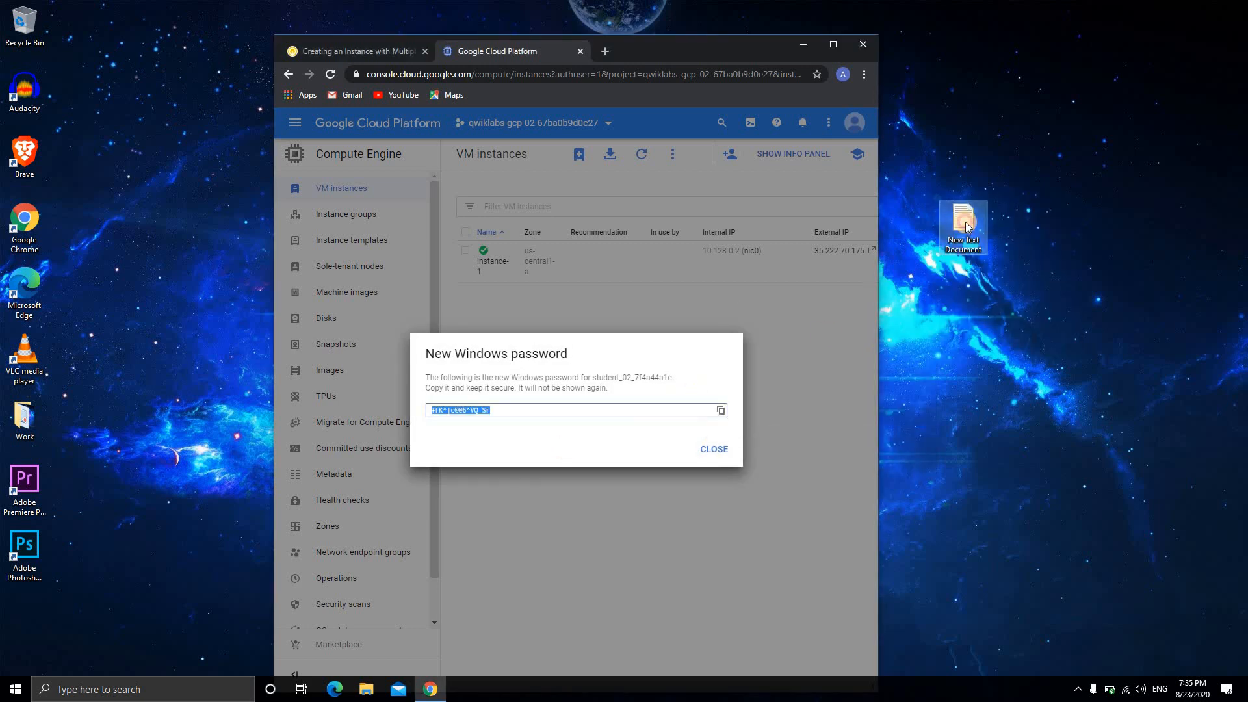
pyautogui.doubleClick(965, 224)
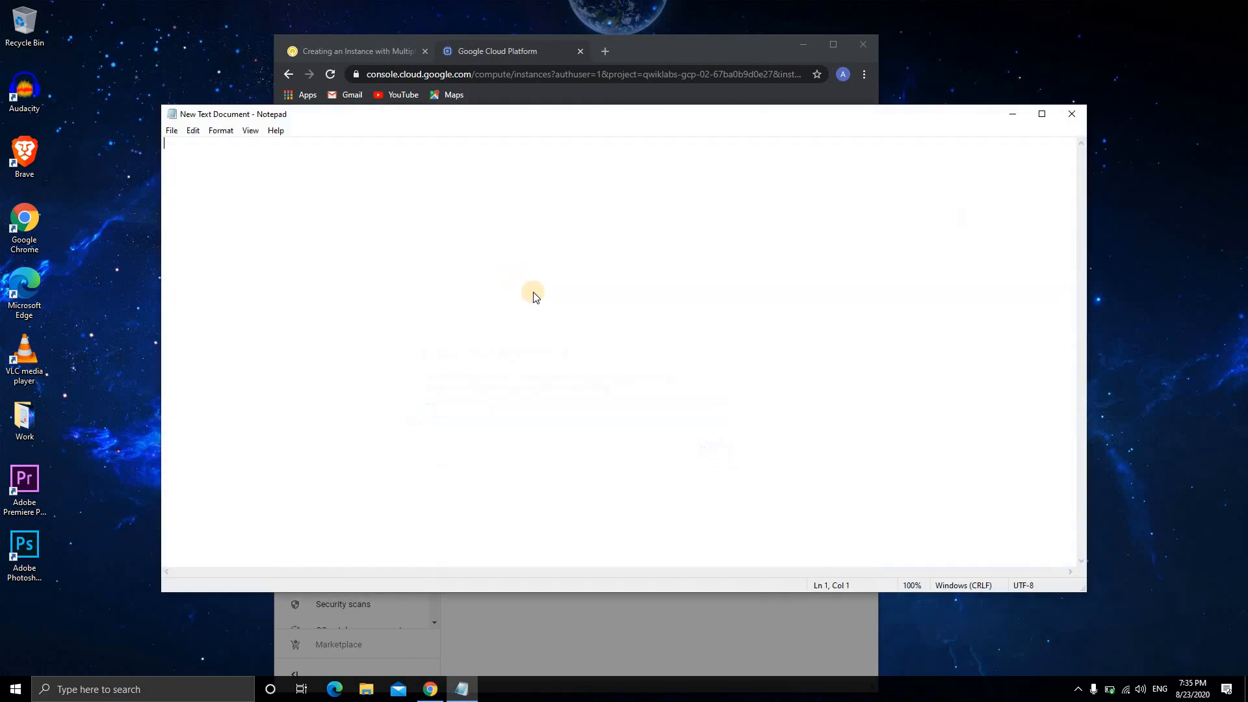
pyautogui.rightClick(534, 286)
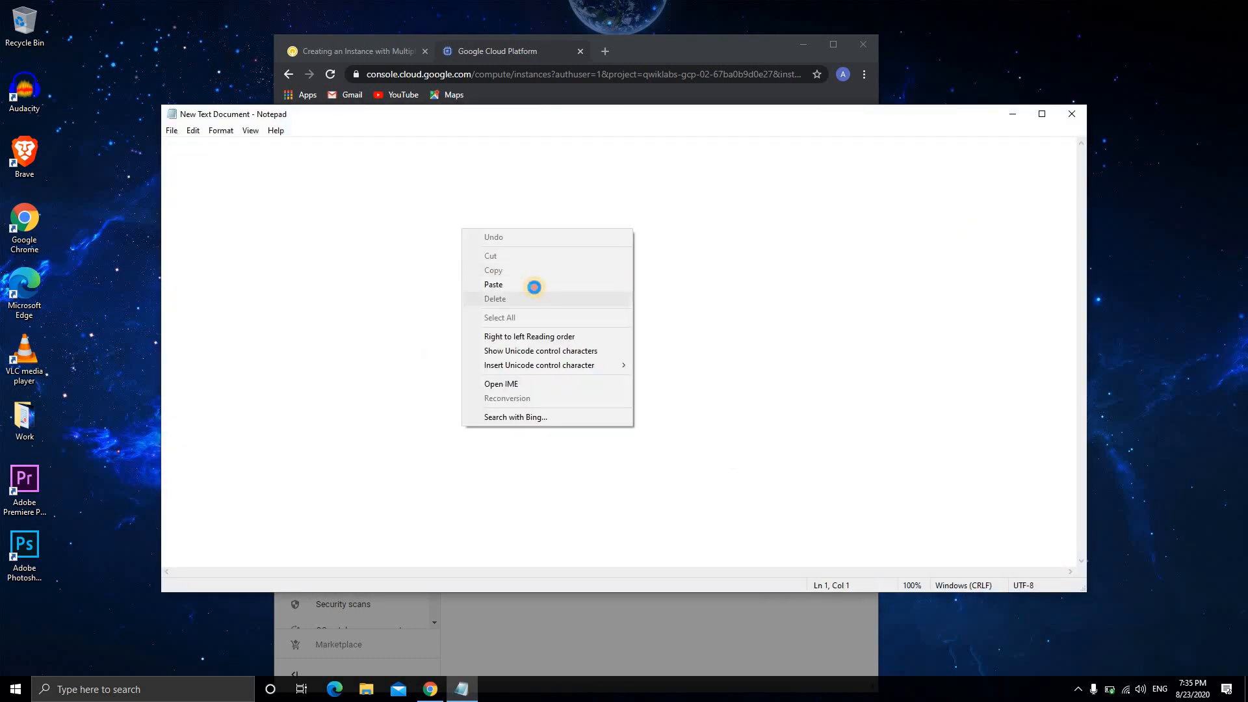
pyautogui.click(533, 285)
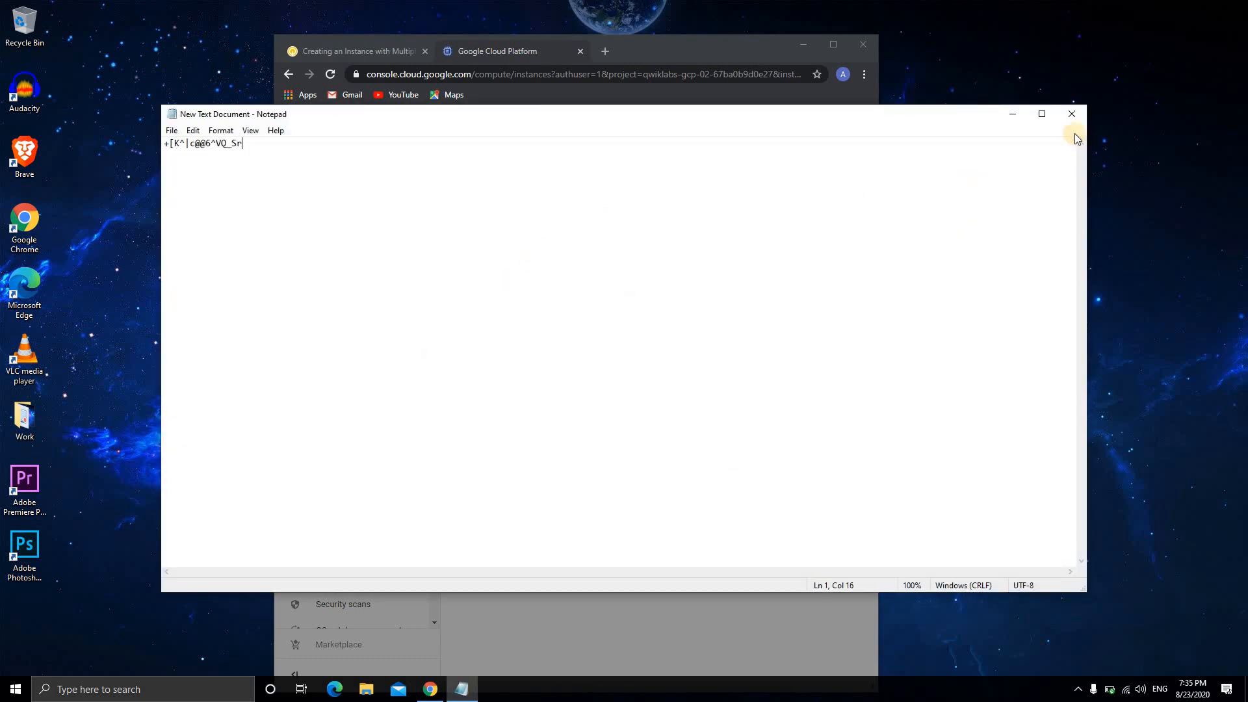
pyautogui.click(1072, 113)
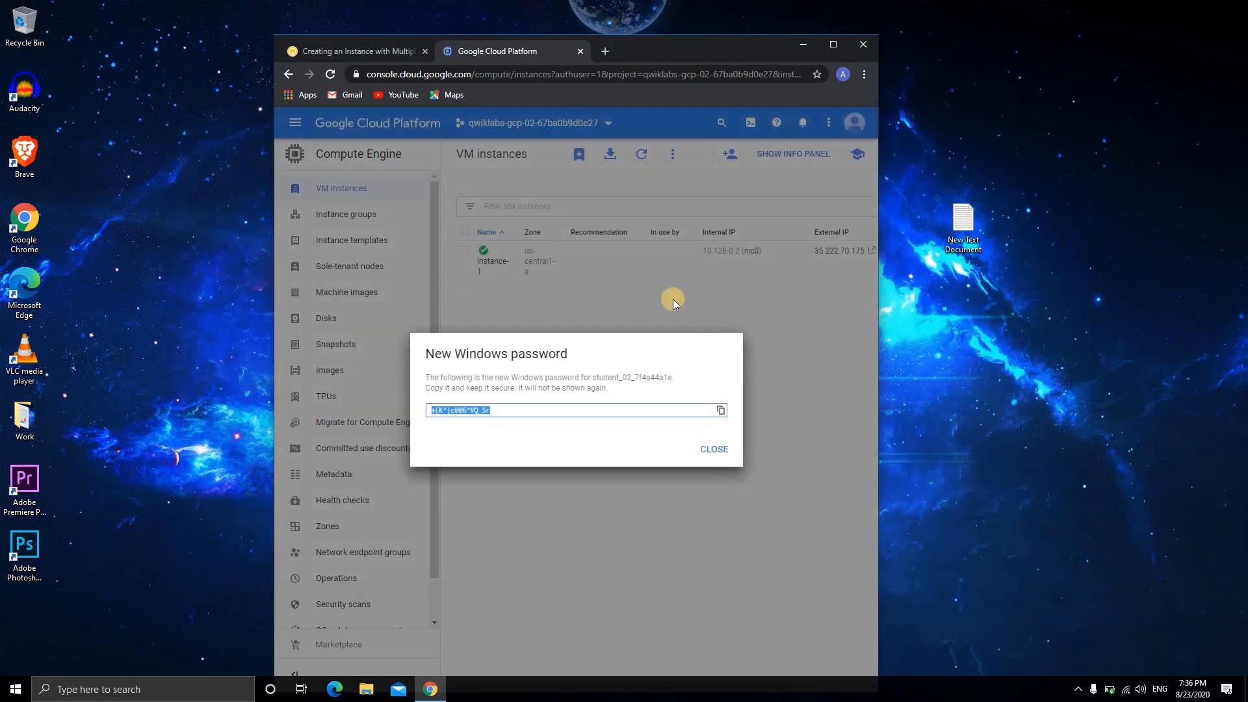
# - Close the new password dialog, maximize the browser and download the RDP file for instance-1
pyautogui.click(711, 447)
pyautogui.click(833, 44)
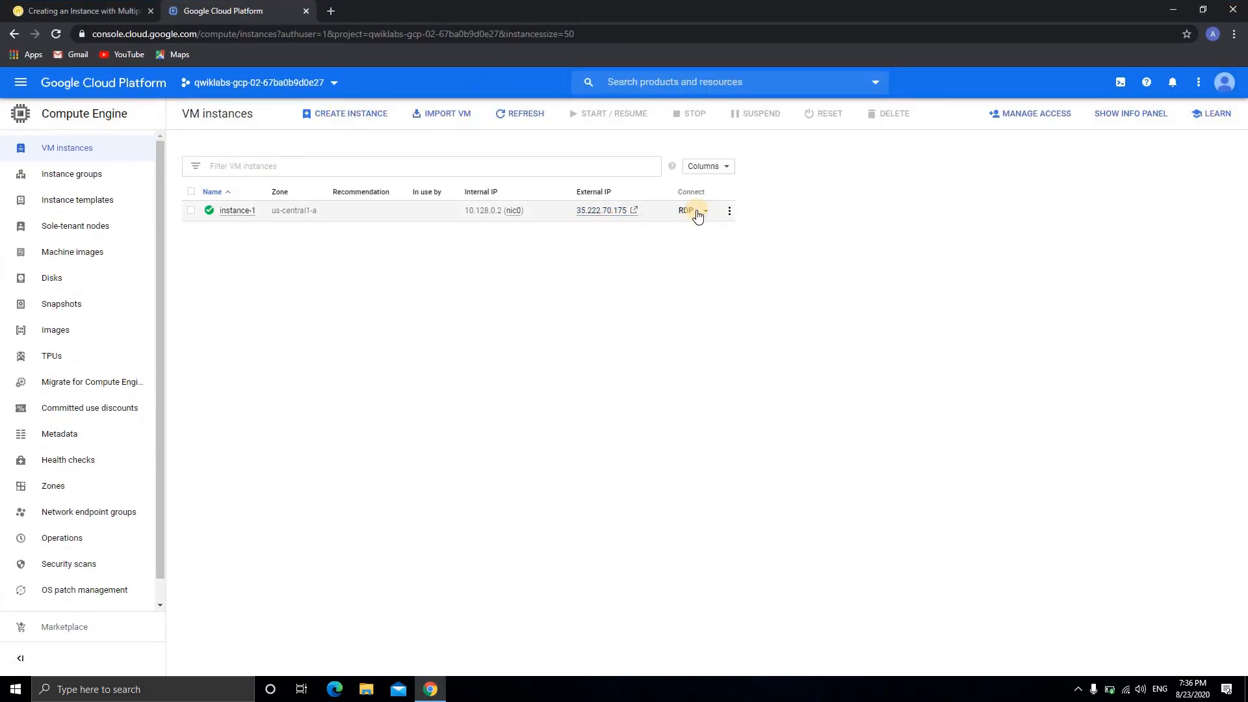
pyautogui.click(704, 212)
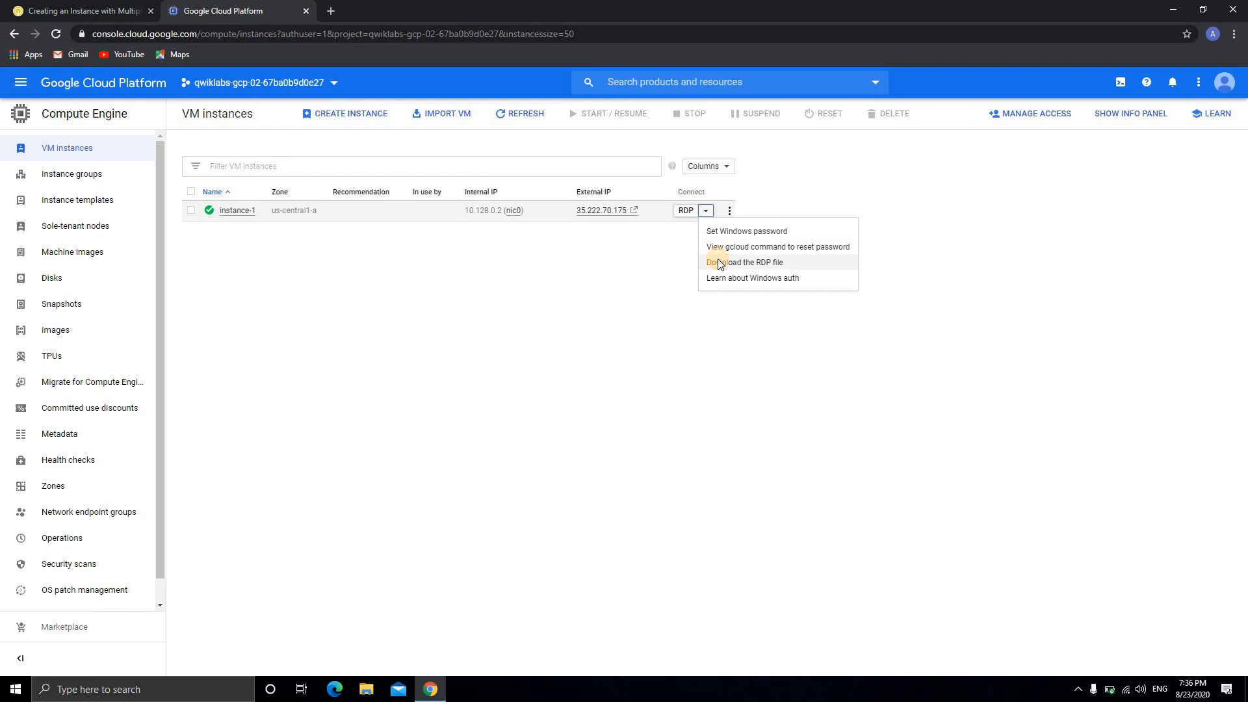
pyautogui.click(719, 263)
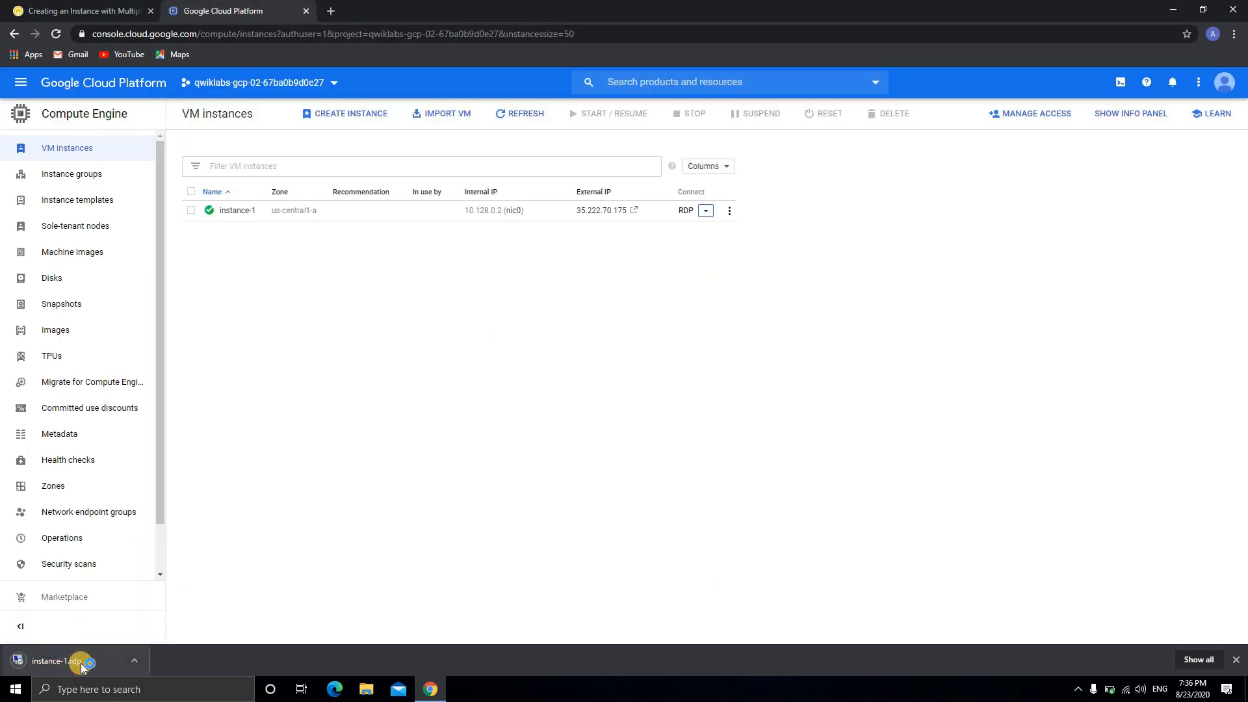
# - Open the downloaded instance-1.rdp and try to connect to the VM, dismissing the connection message and refreshing the desktop
pyautogui.click(65, 661)
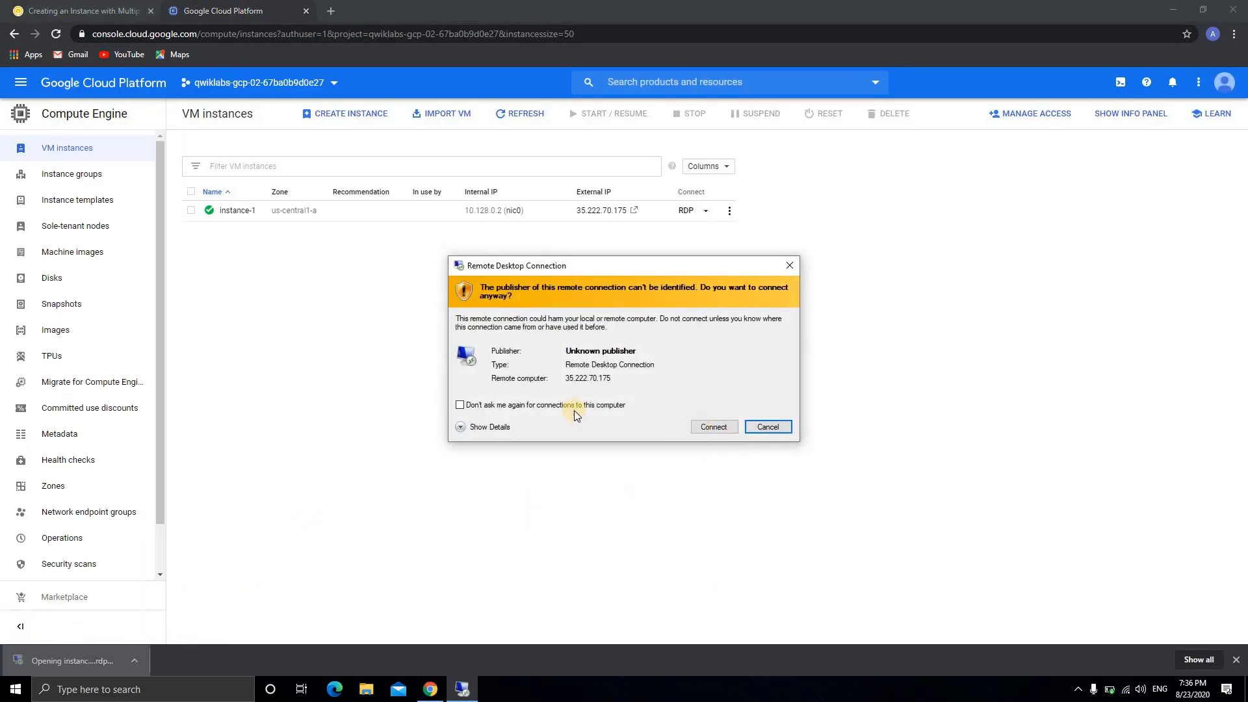
pyautogui.click(712, 426)
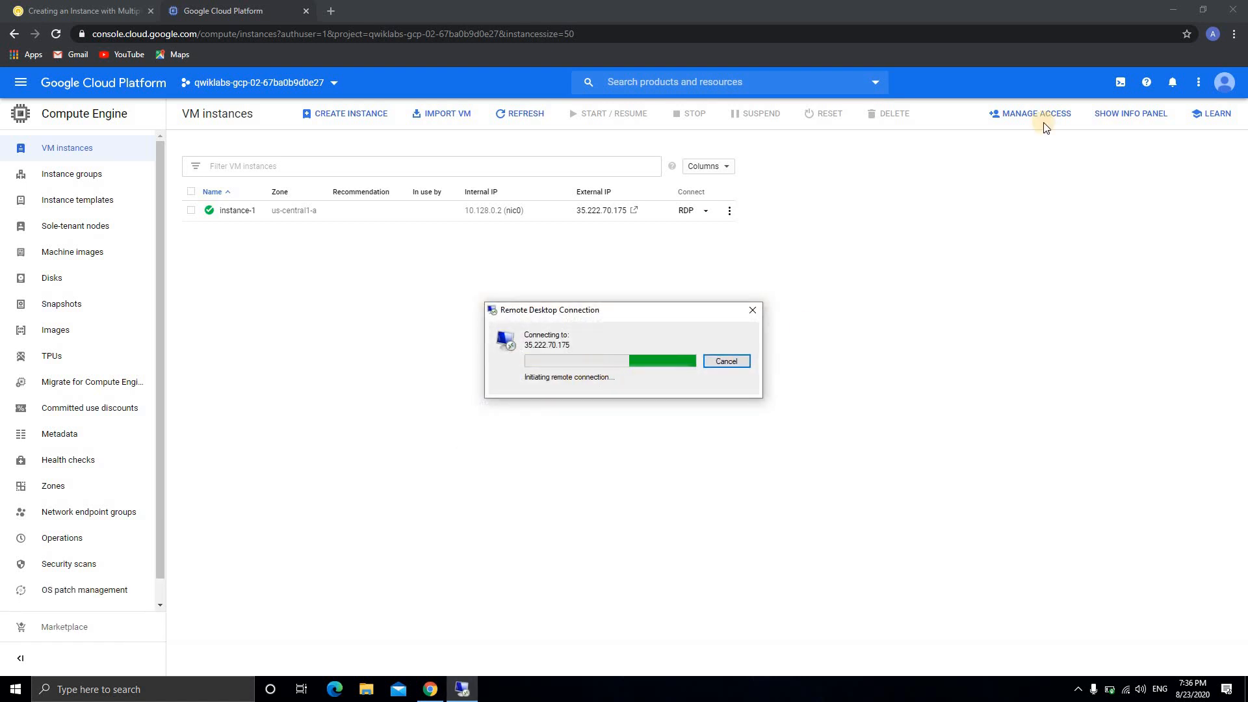
pyautogui.click(1174, 7)
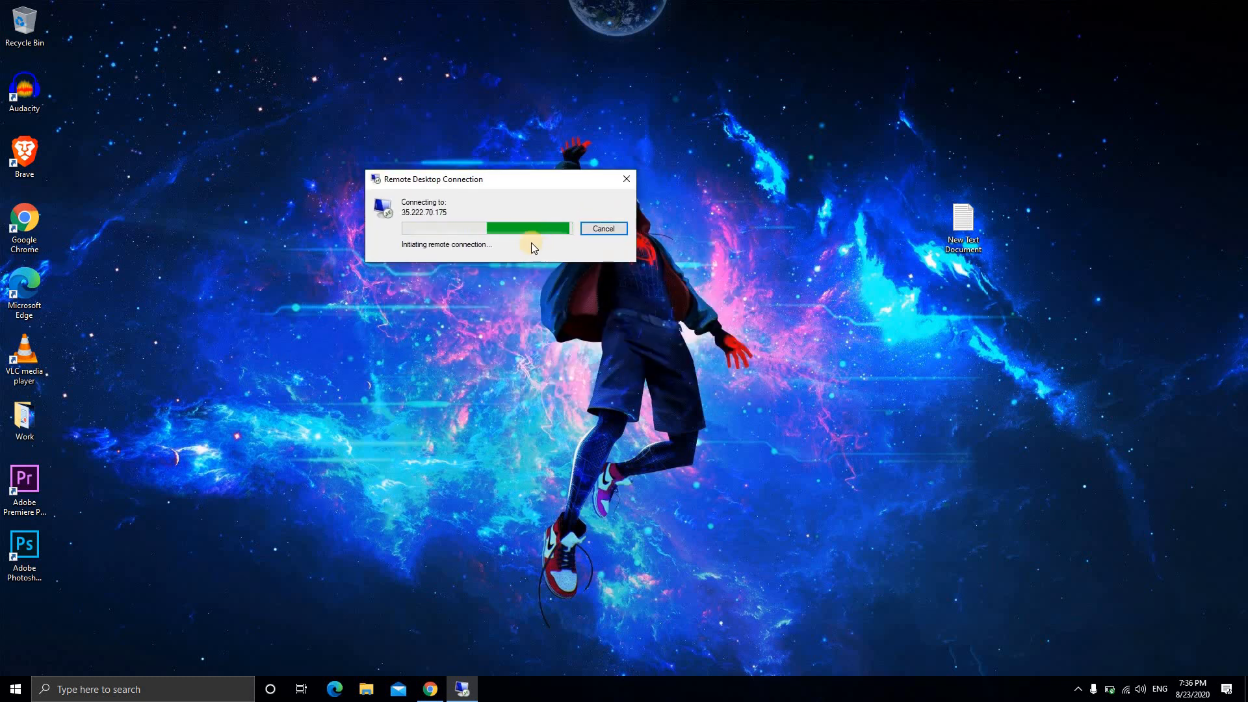
pyautogui.rightClick(809, 176)
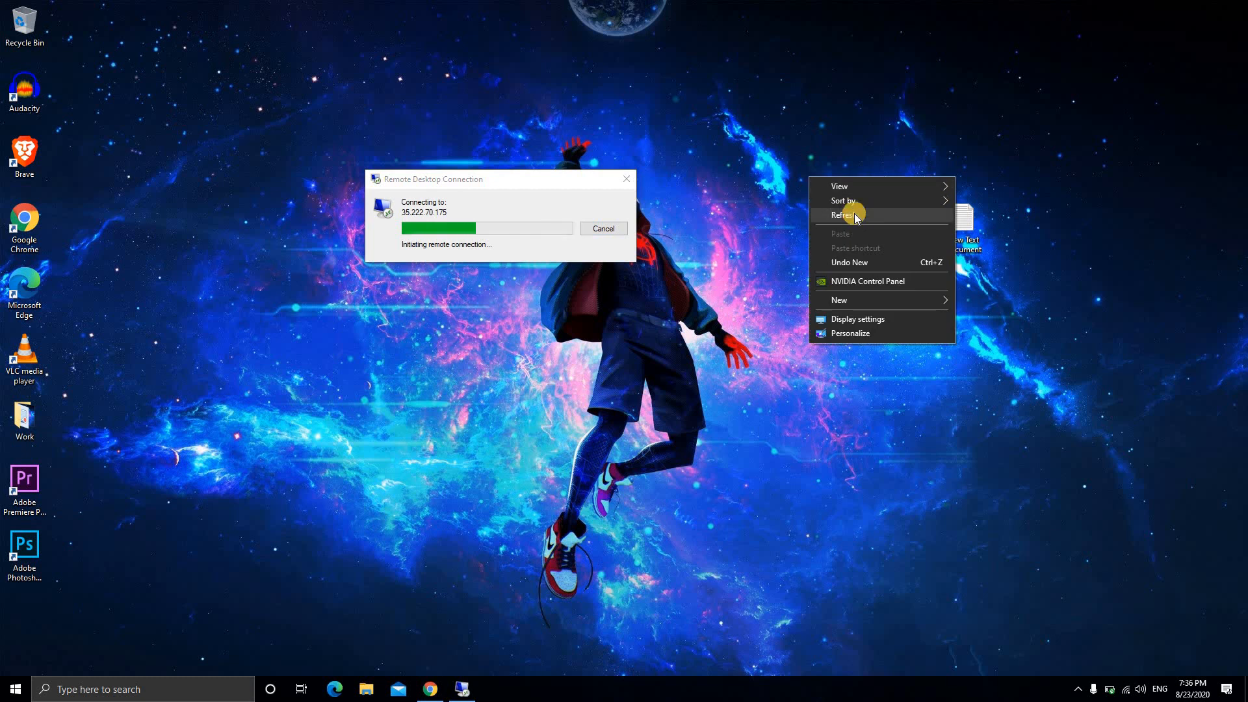
pyautogui.click(853, 215)
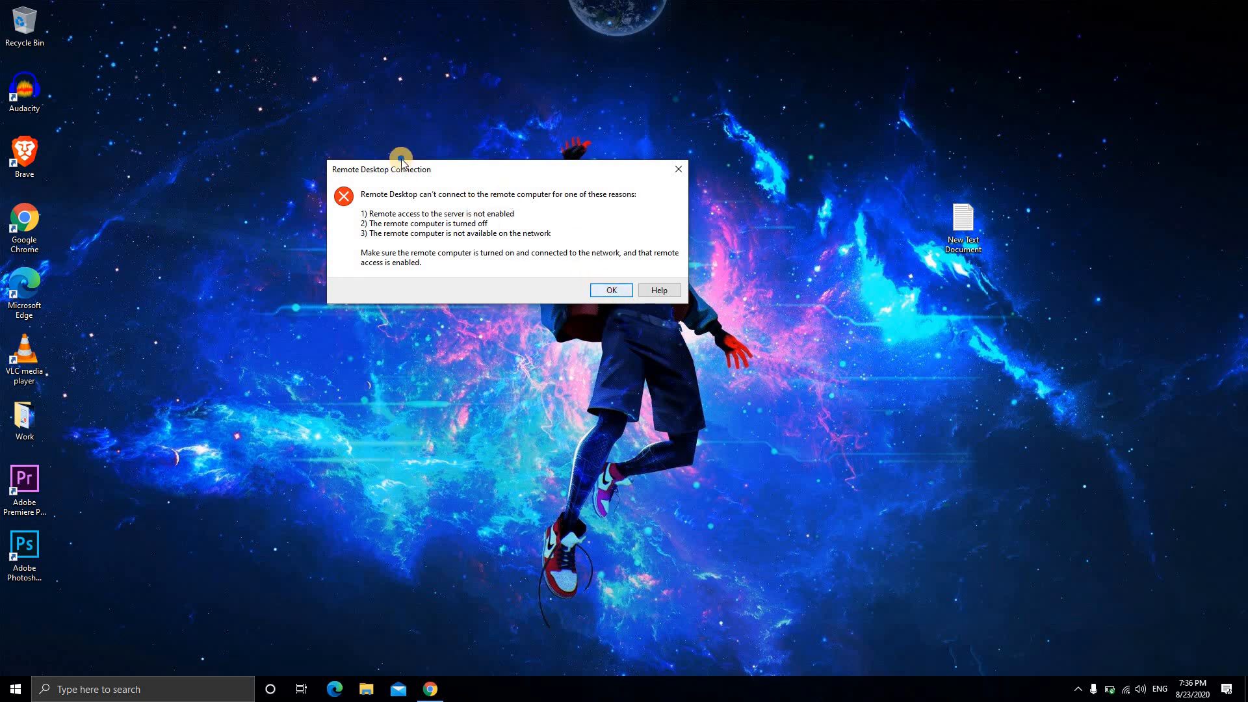
pyautogui.press('Return')
pyautogui.rightClick(444, 210)
pyautogui.click(444, 208)
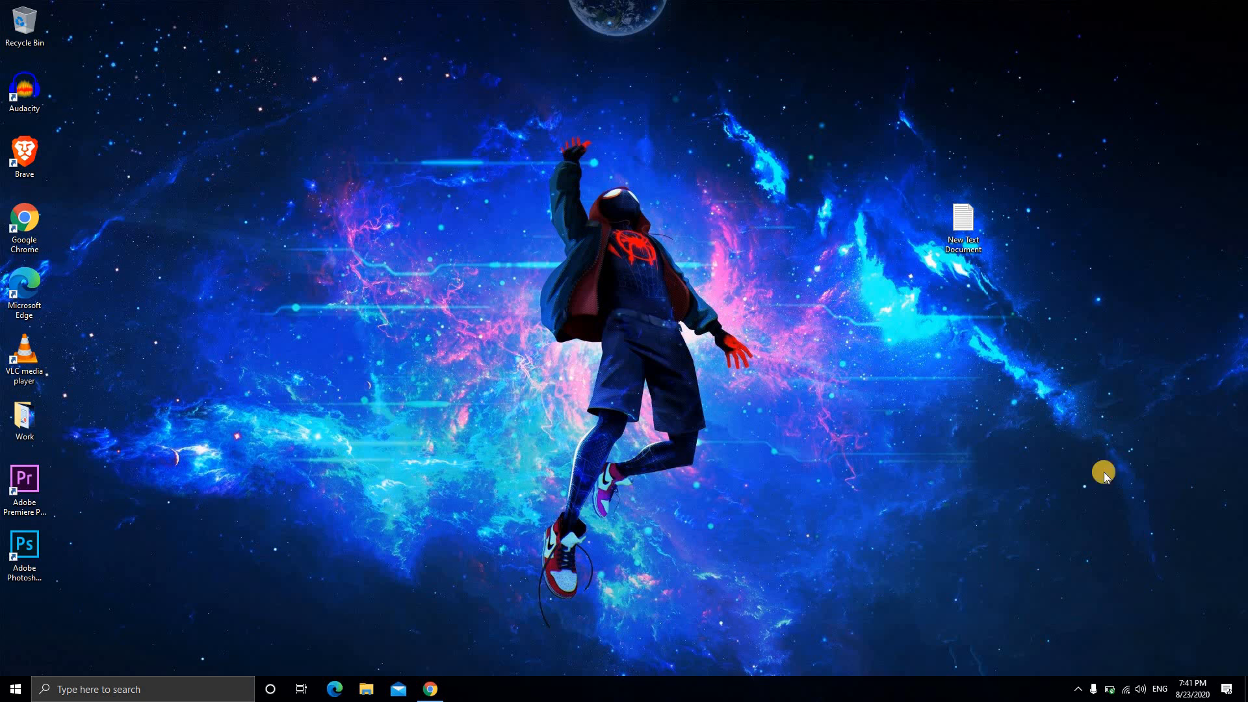
pyautogui.click(1078, 687)
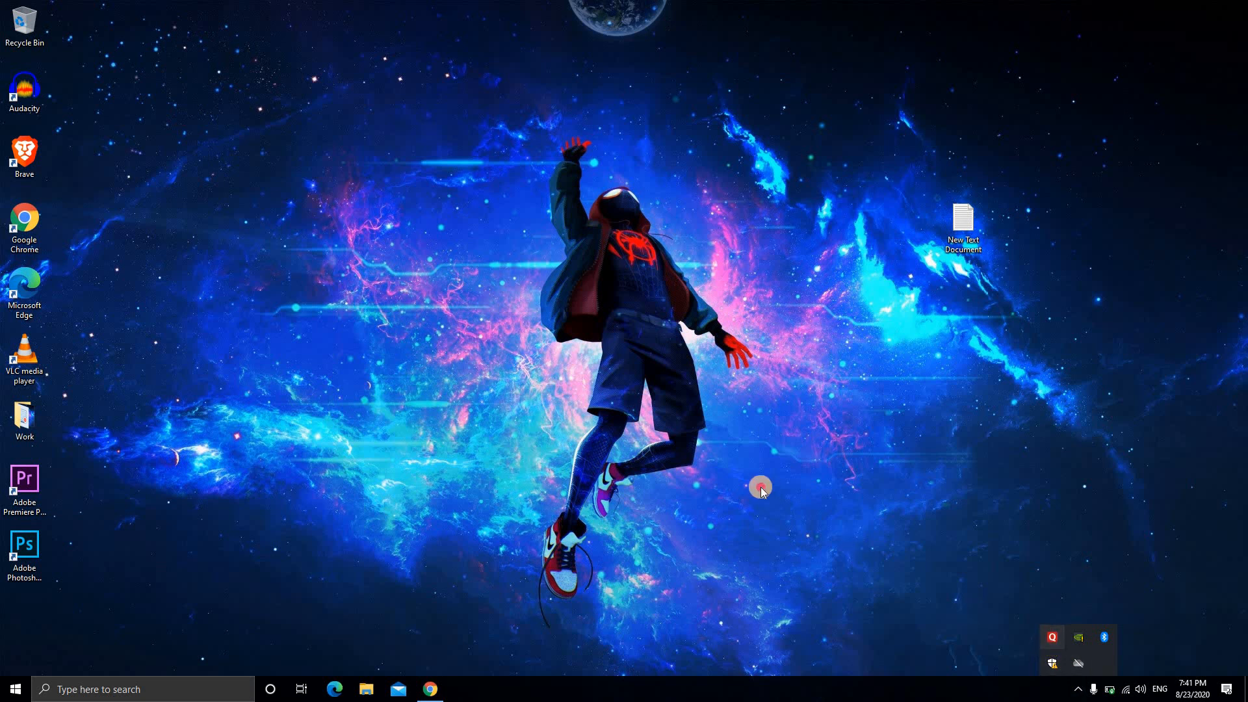
pyautogui.click(551, 607)
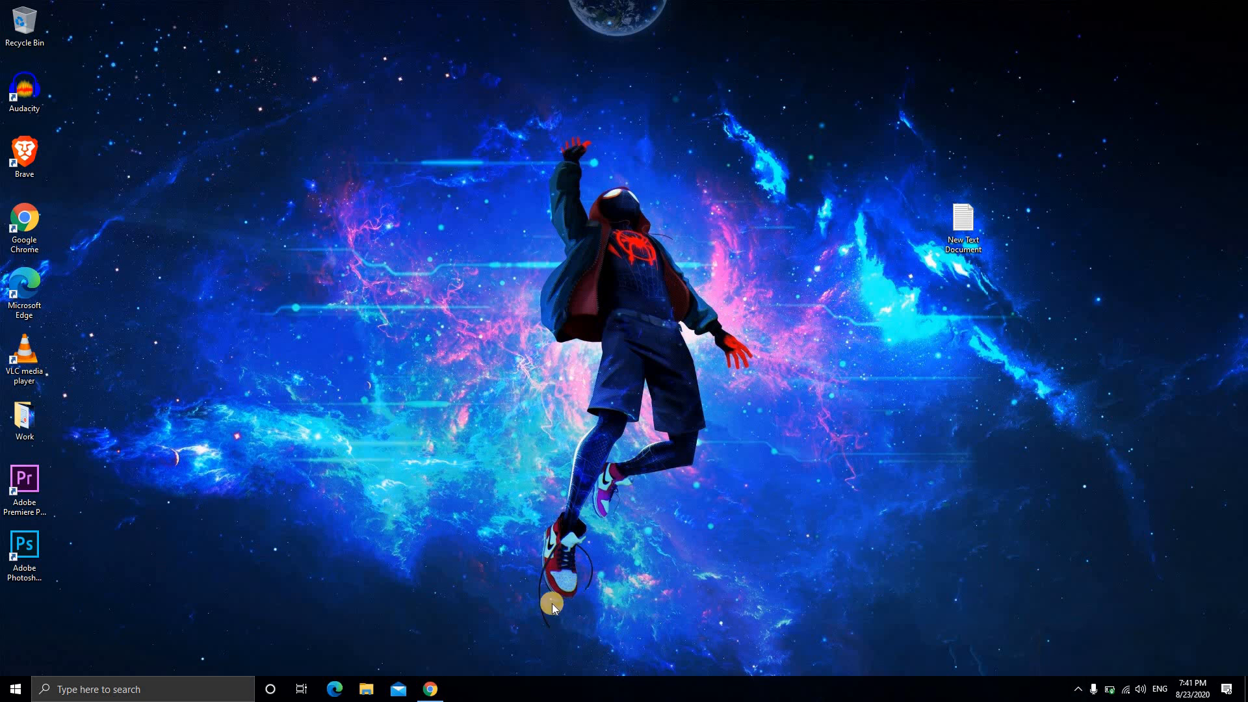
# - Extract the RDPWrap-v1.6.2 archive in place in the Downloads folder, replacing all existing files
pyautogui.click(370, 689)
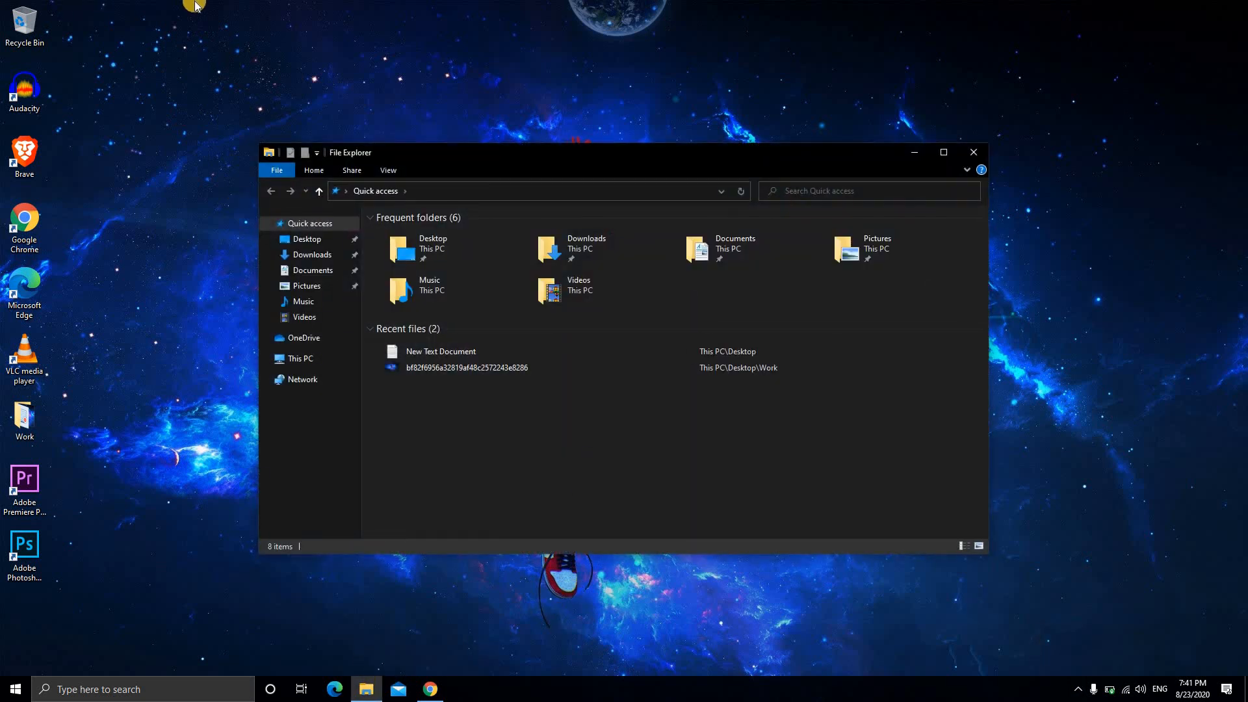
pyautogui.click(305, 255)
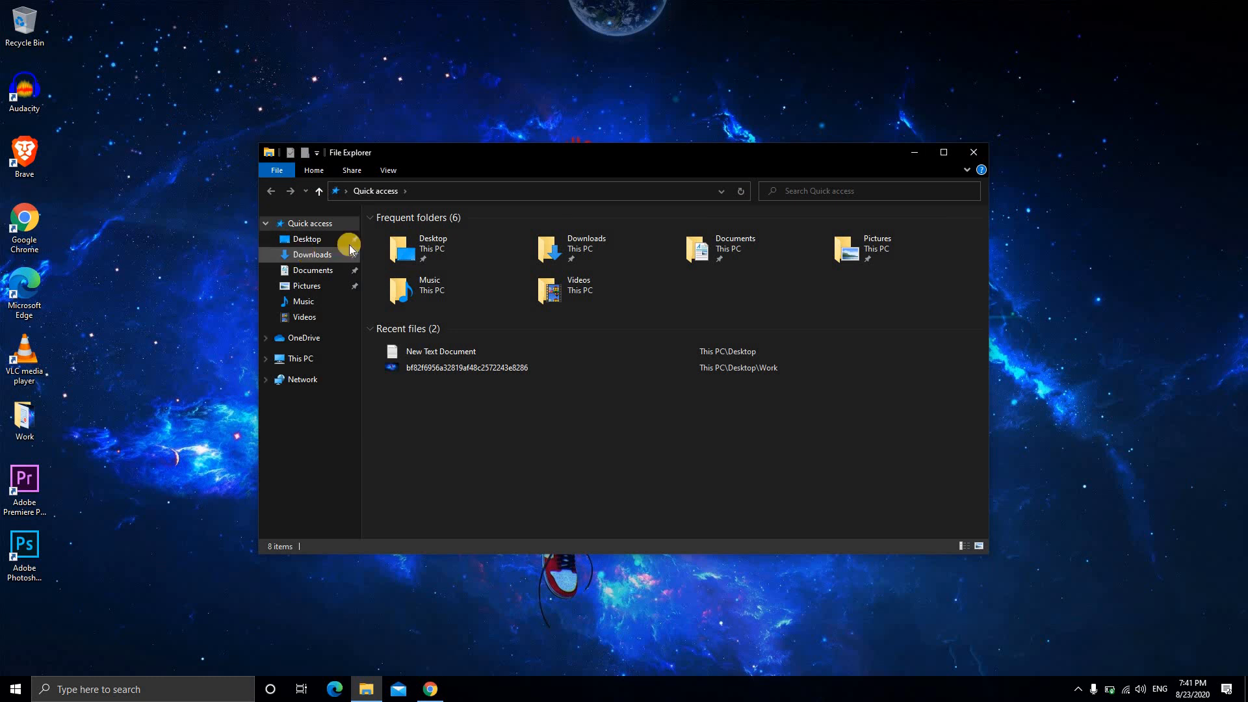
pyautogui.click(412, 263)
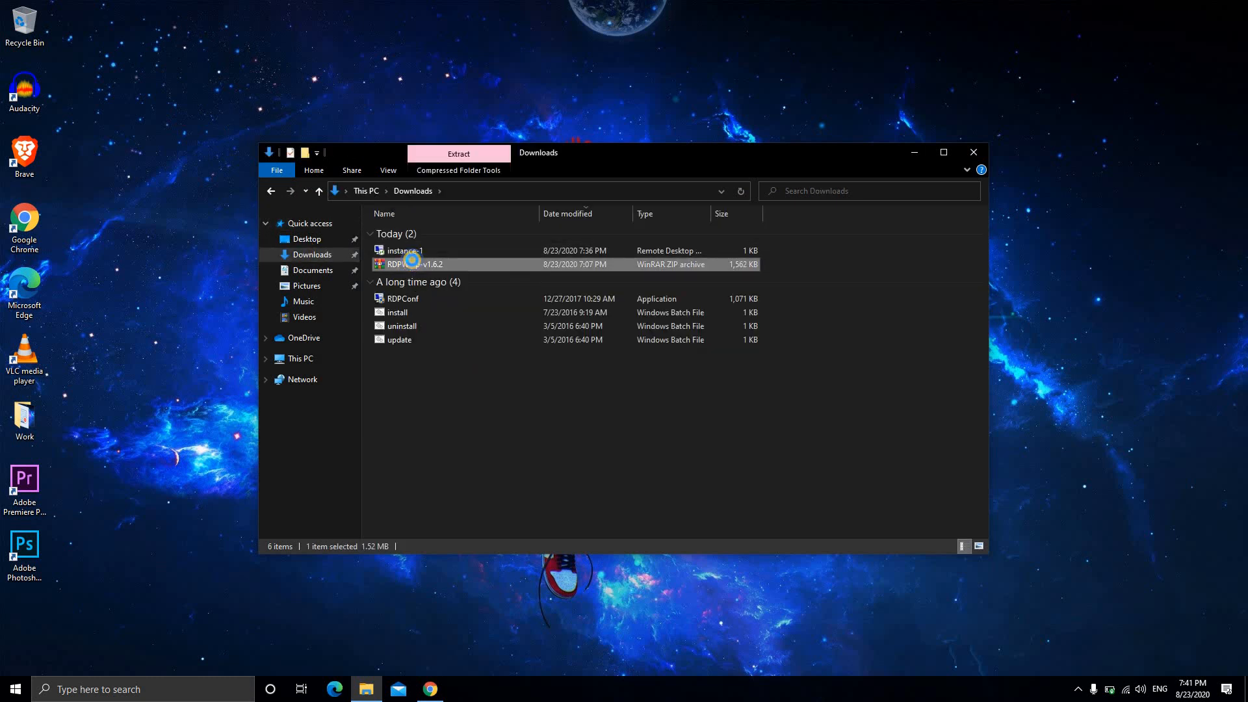
pyautogui.rightClick(412, 264)
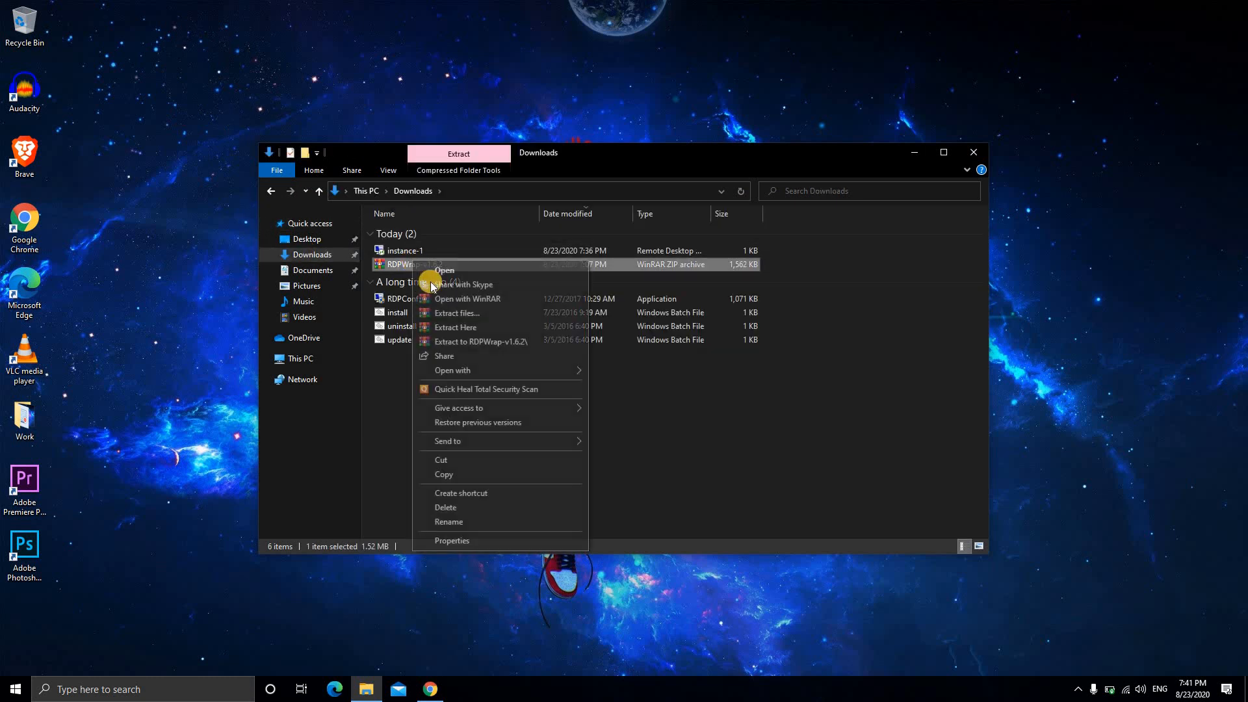
pyautogui.click(453, 329)
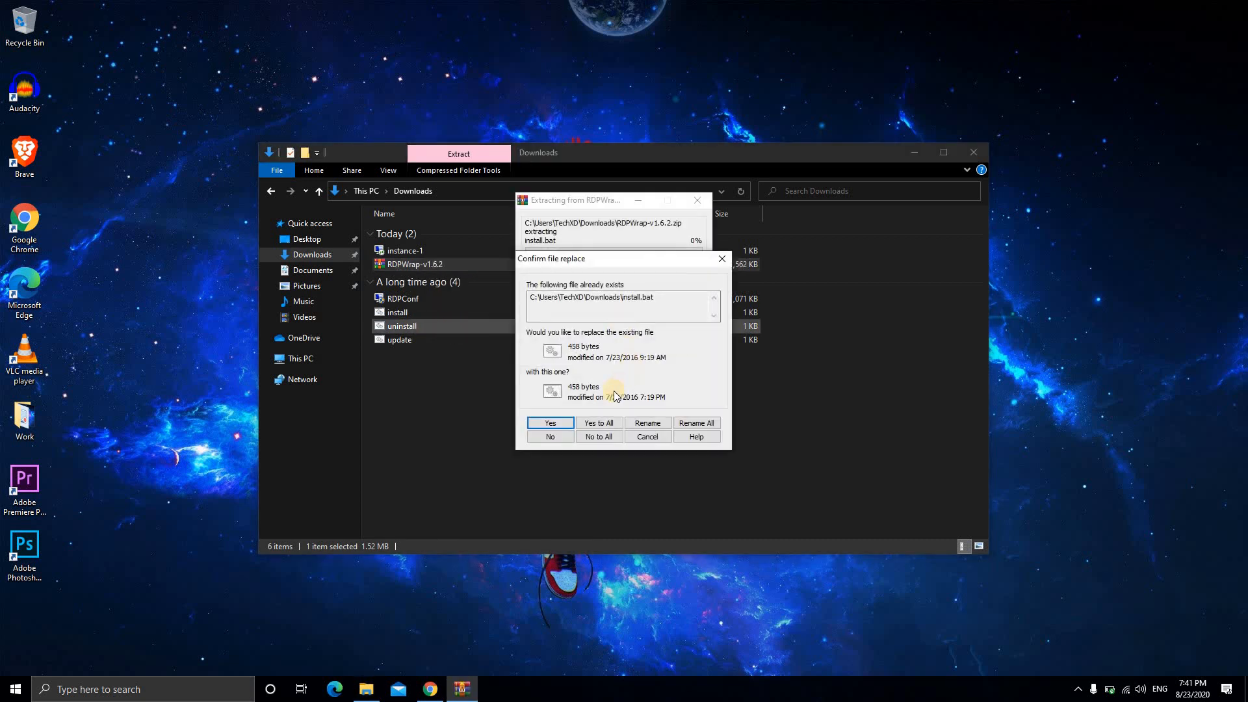
pyautogui.click(599, 424)
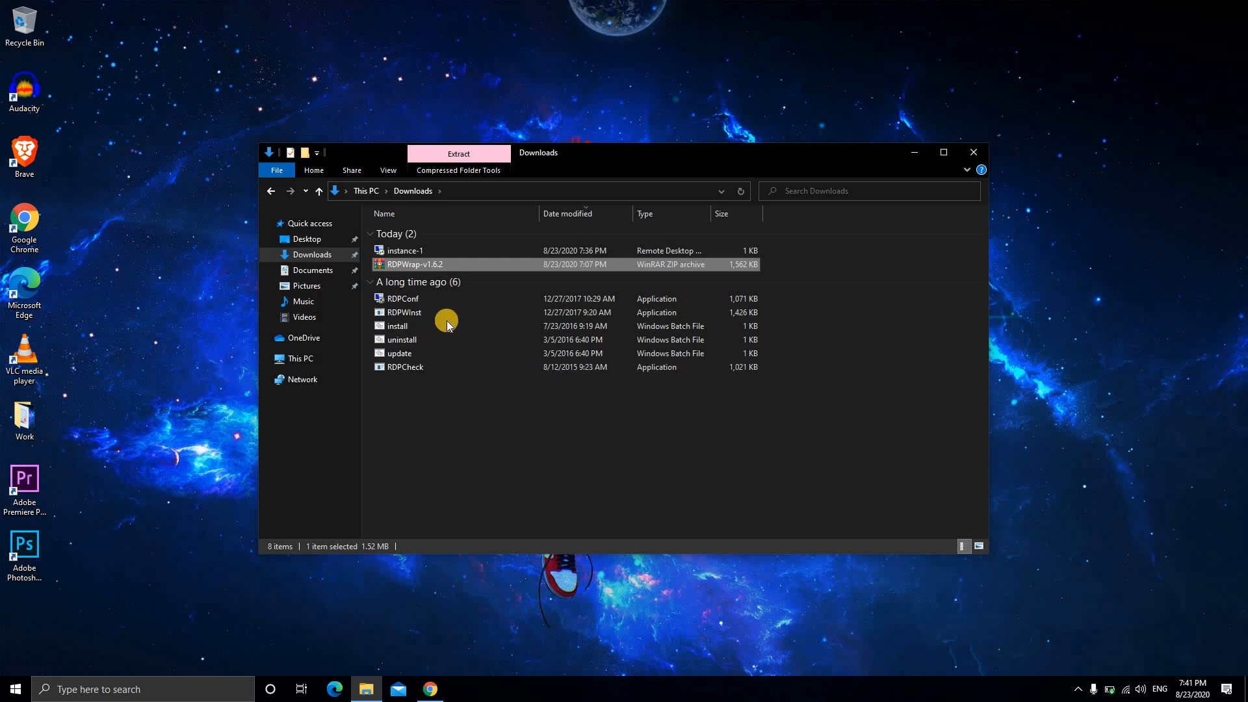
# - Try to run the RDPWrap install batch file, exit its console and dismiss the antivirus notification
pyautogui.doubleClick(451, 325)
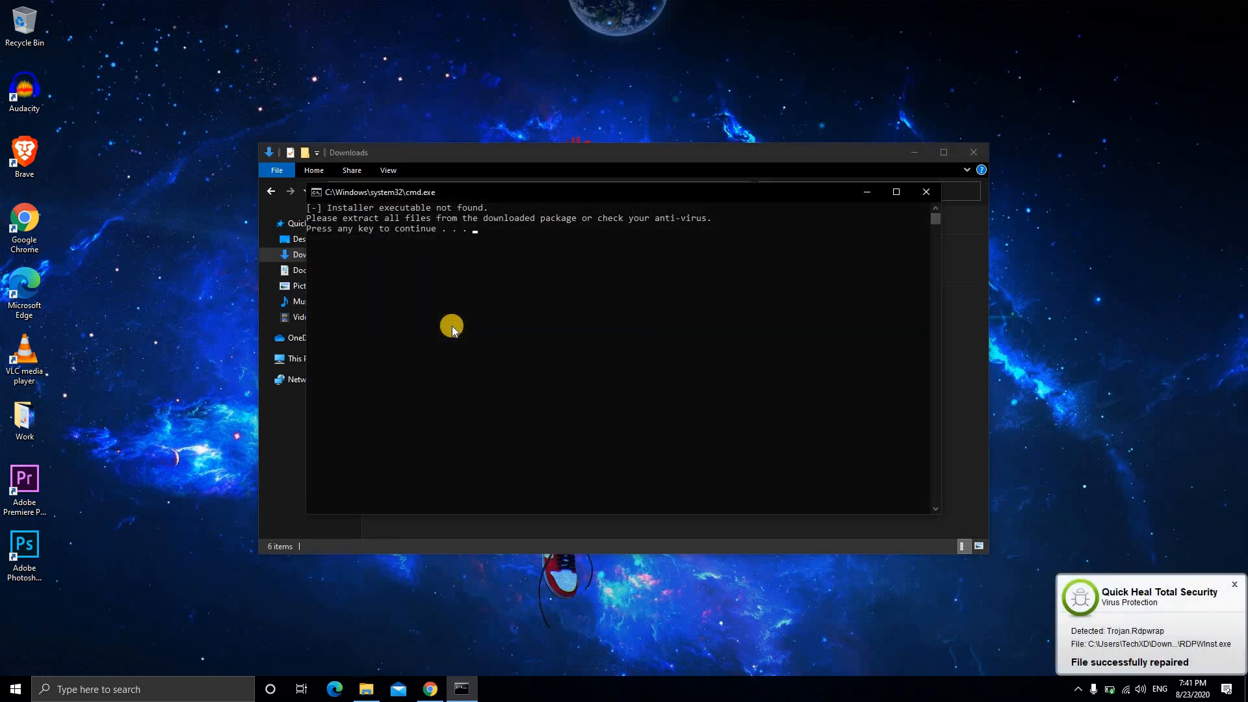
pyautogui.press('Return')
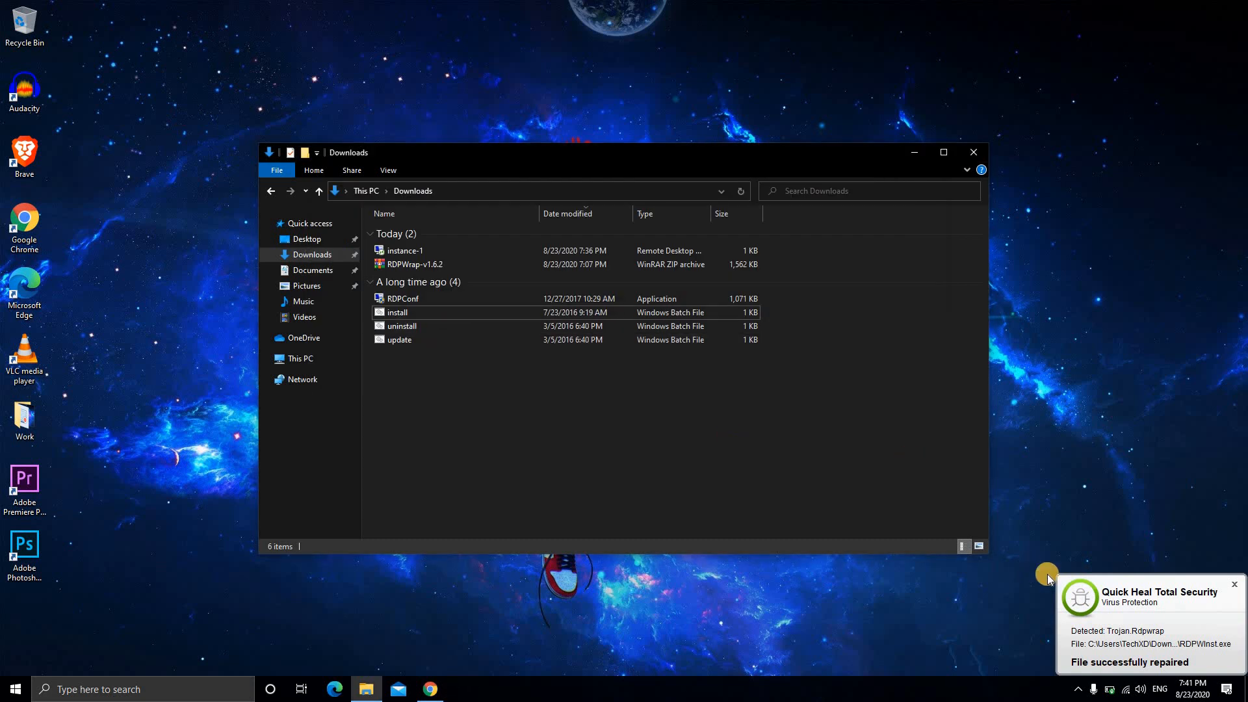
pyautogui.click(1233, 590)
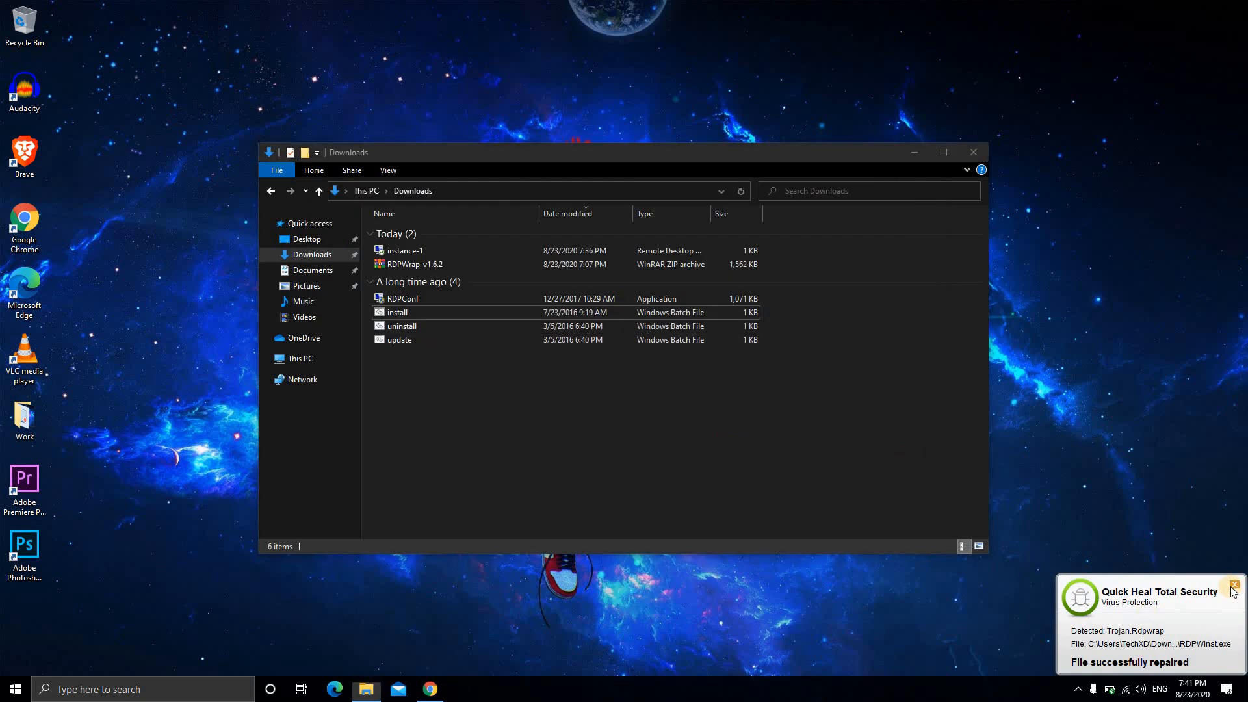
# - Open the Virus Protection settings in Quick Heal Total Security, entering the antivirus password
pyautogui.click(1076, 690)
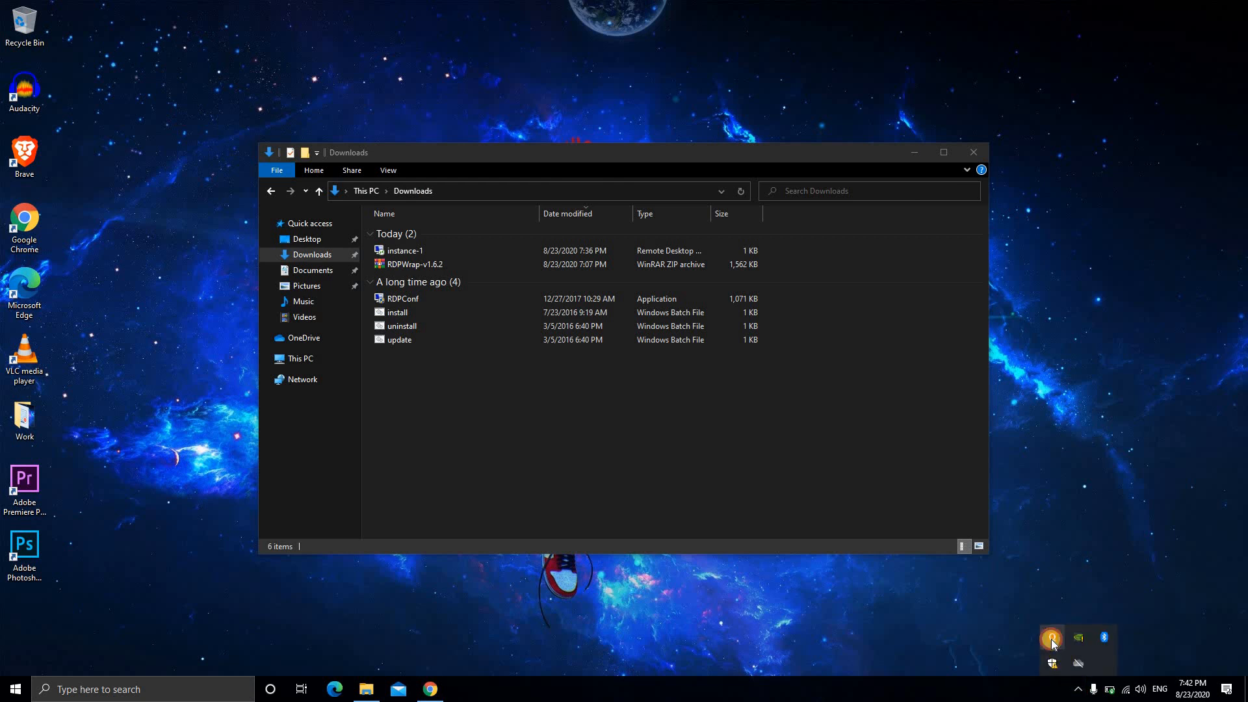
pyautogui.click(1052, 639)
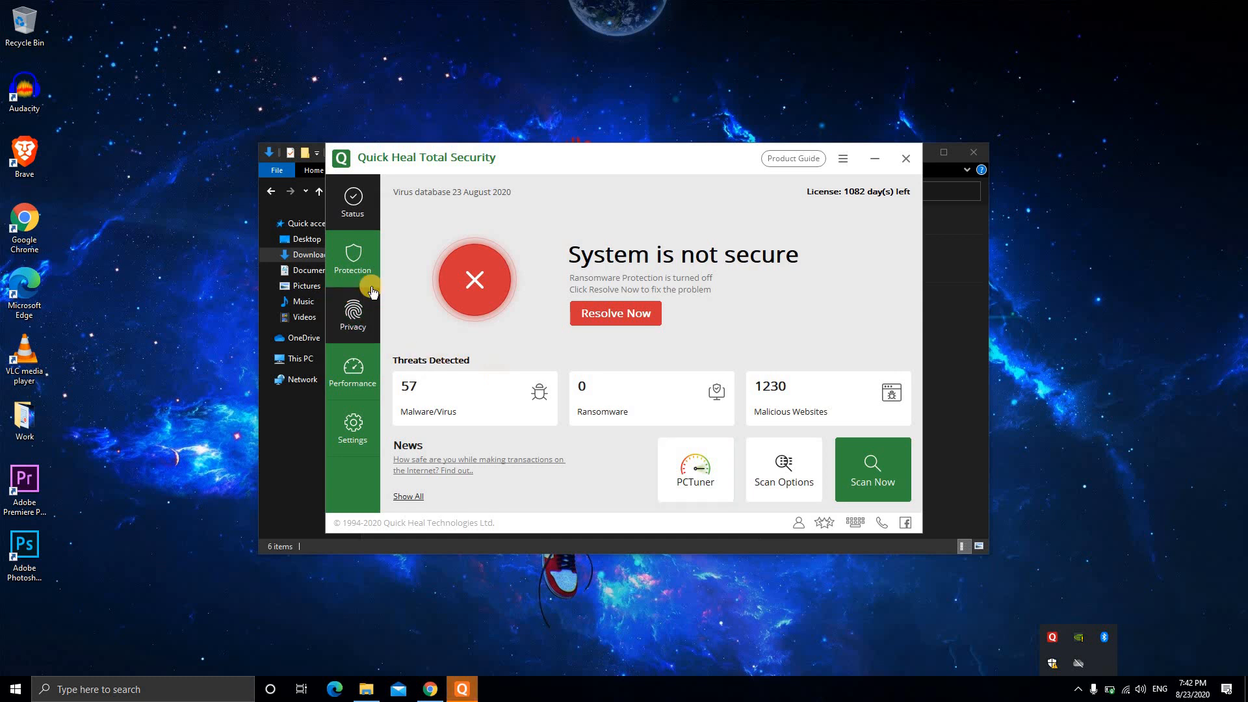
pyautogui.click(354, 260)
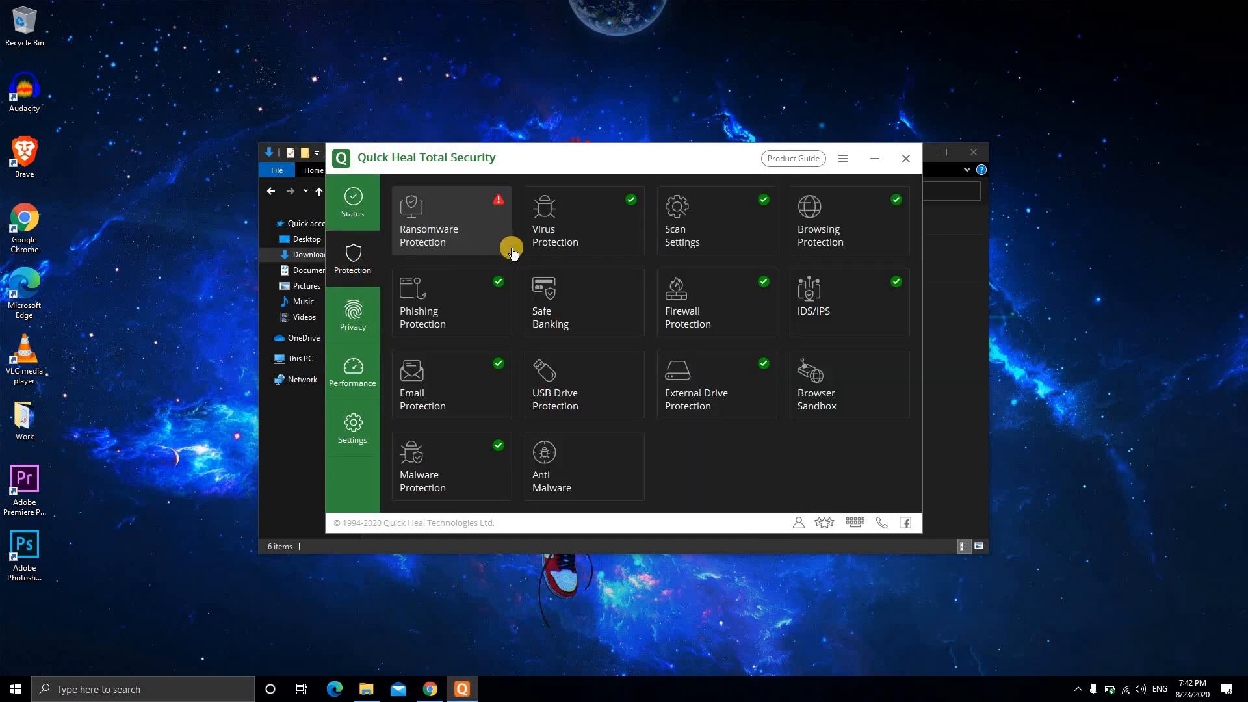
pyautogui.click(562, 244)
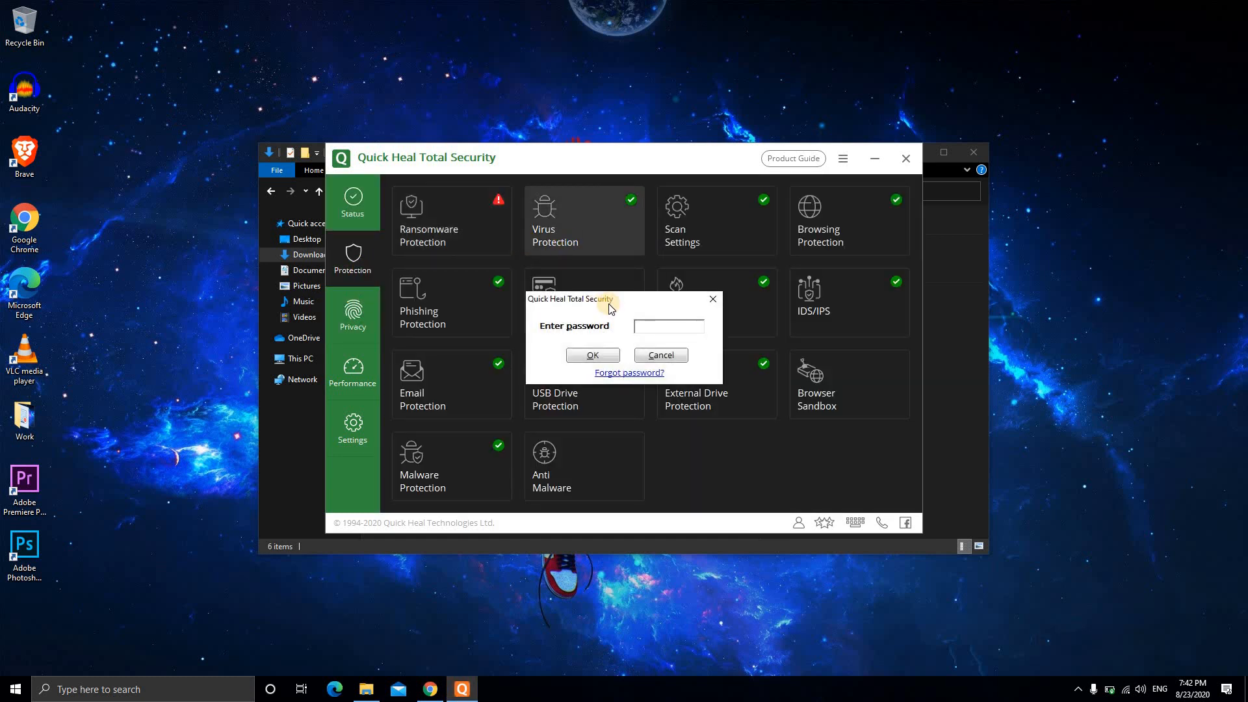
pyautogui.click(674, 332)
pyautogui.press('Return')
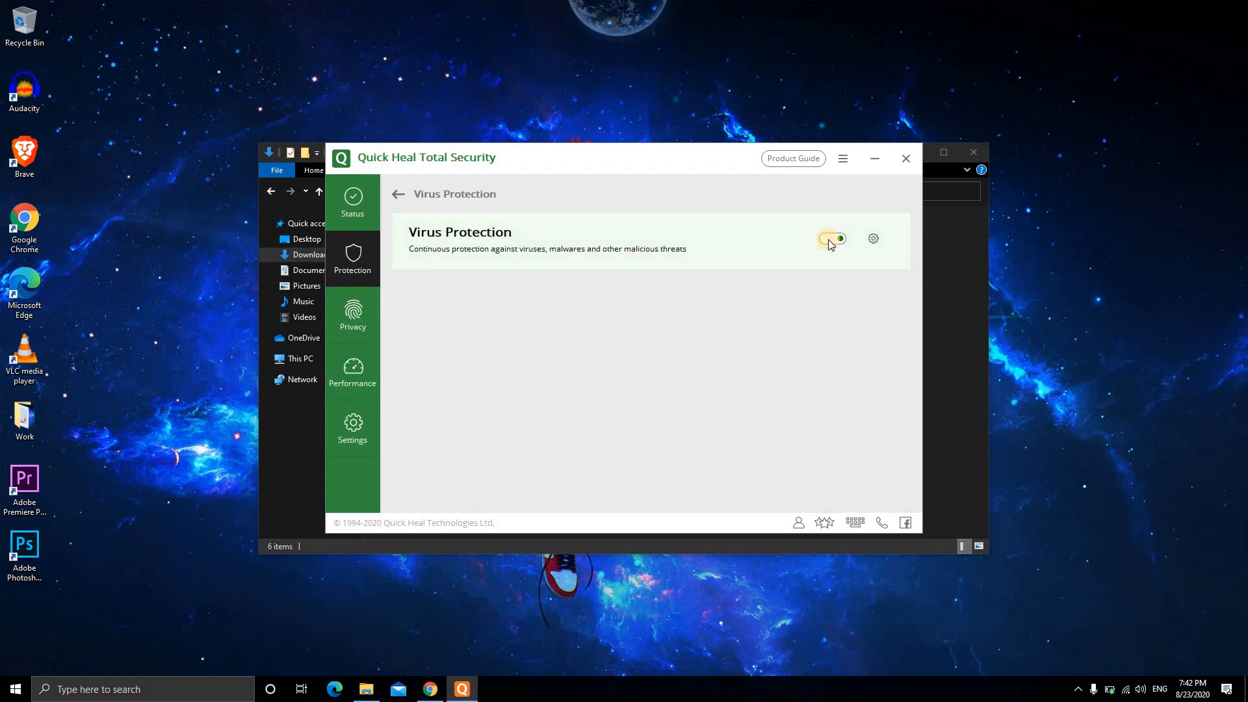
# - Turn off Virus Protection in Quick Heal, set to turn back on after 1 hour
pyautogui.click(829, 239)
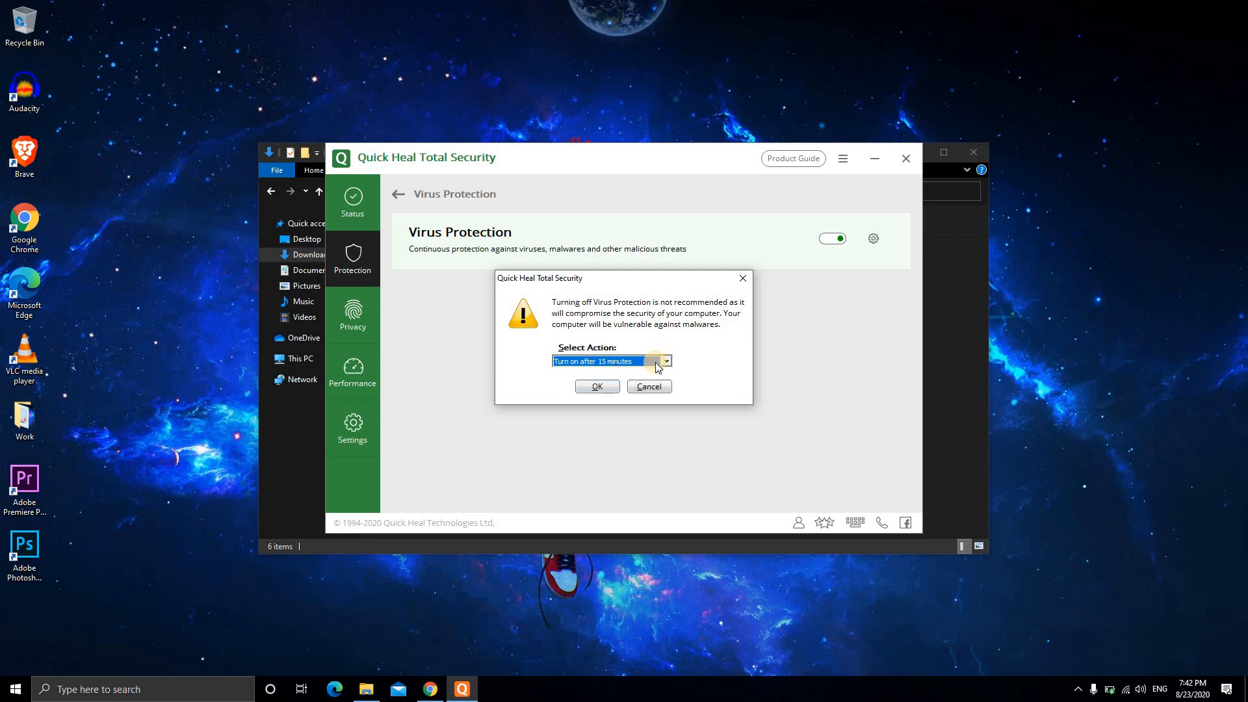
pyautogui.click(656, 366)
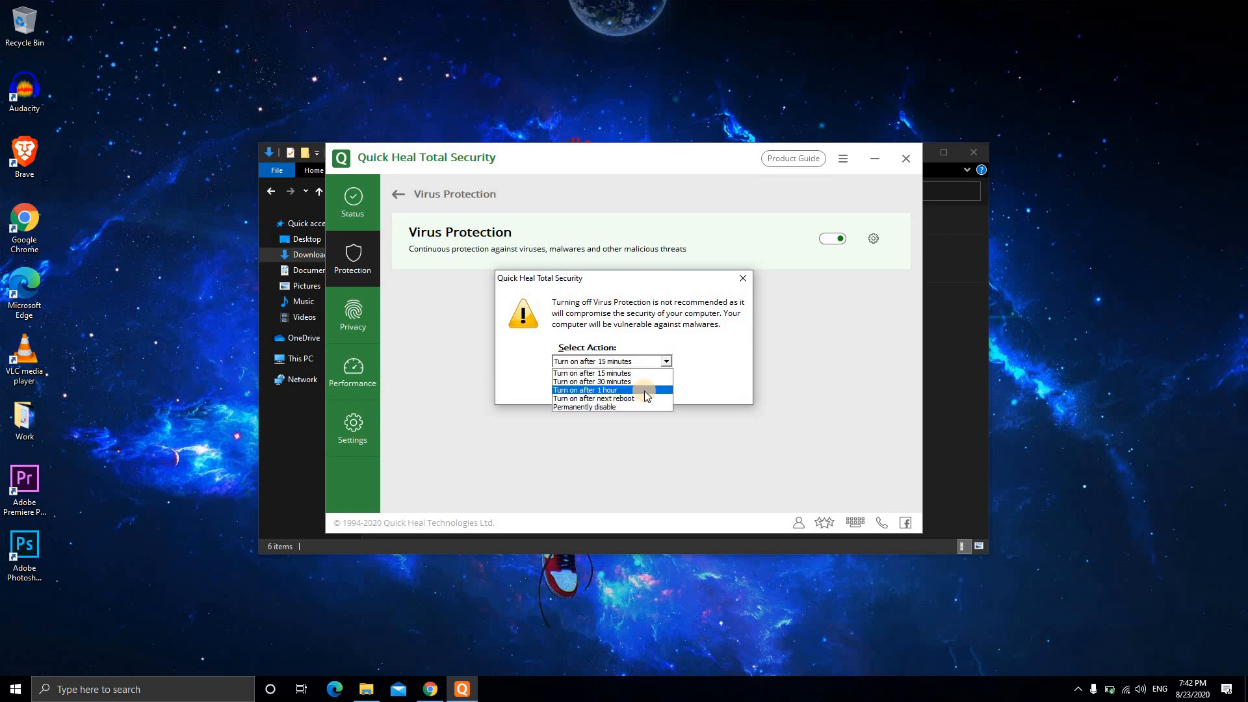
pyautogui.click(645, 392)
pyautogui.click(602, 389)
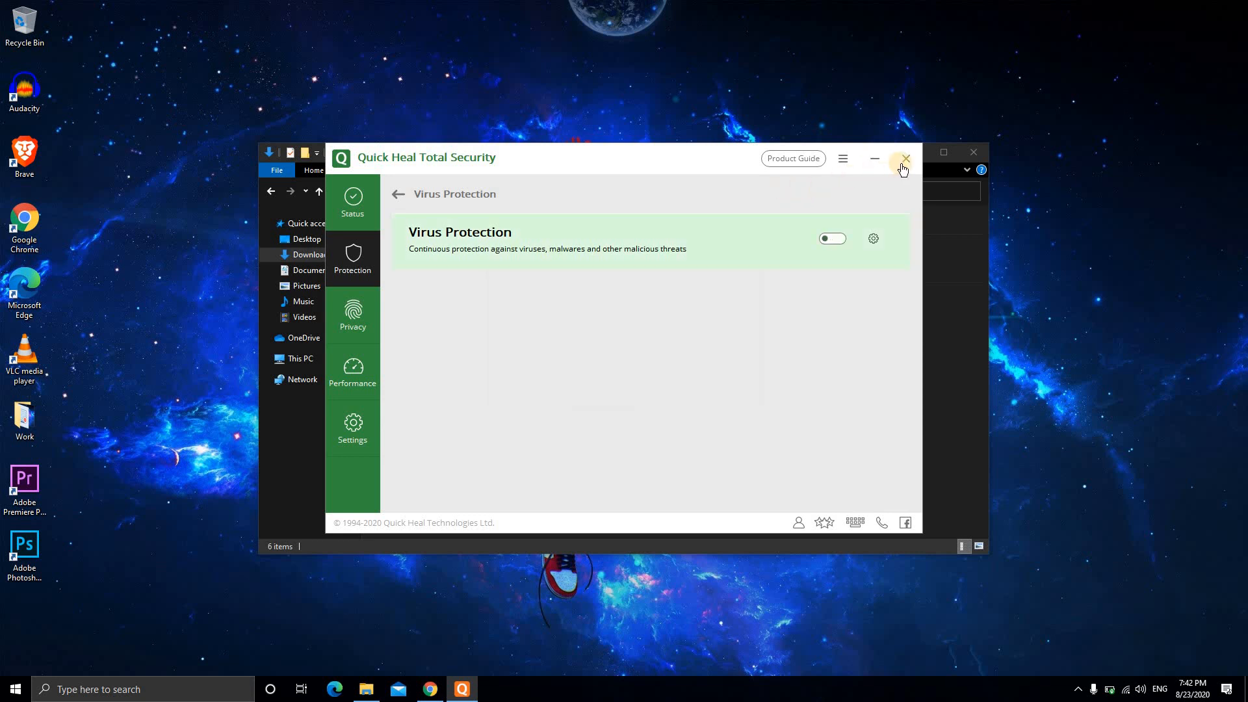
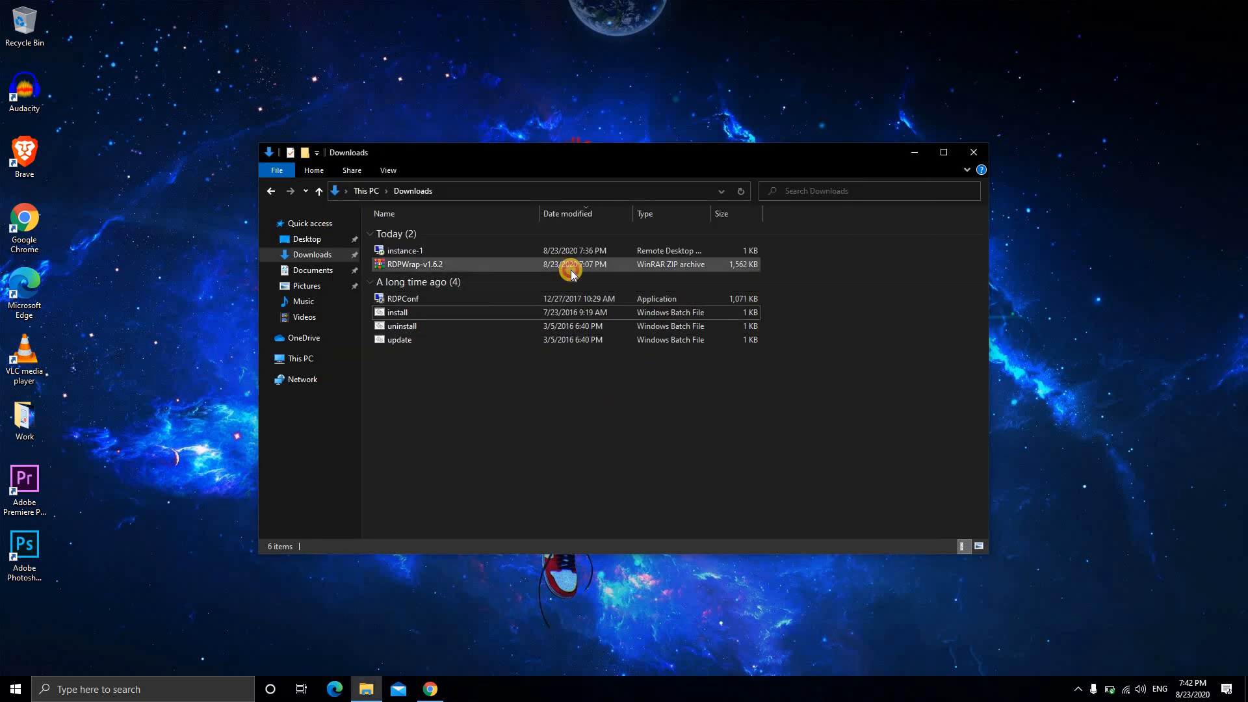
# - Extract the RDPWrap-v1.6.2 archive in place again, replacing all existing files, and run the install batch file
pyautogui.click(570, 269)
pyautogui.rightClick(572, 272)
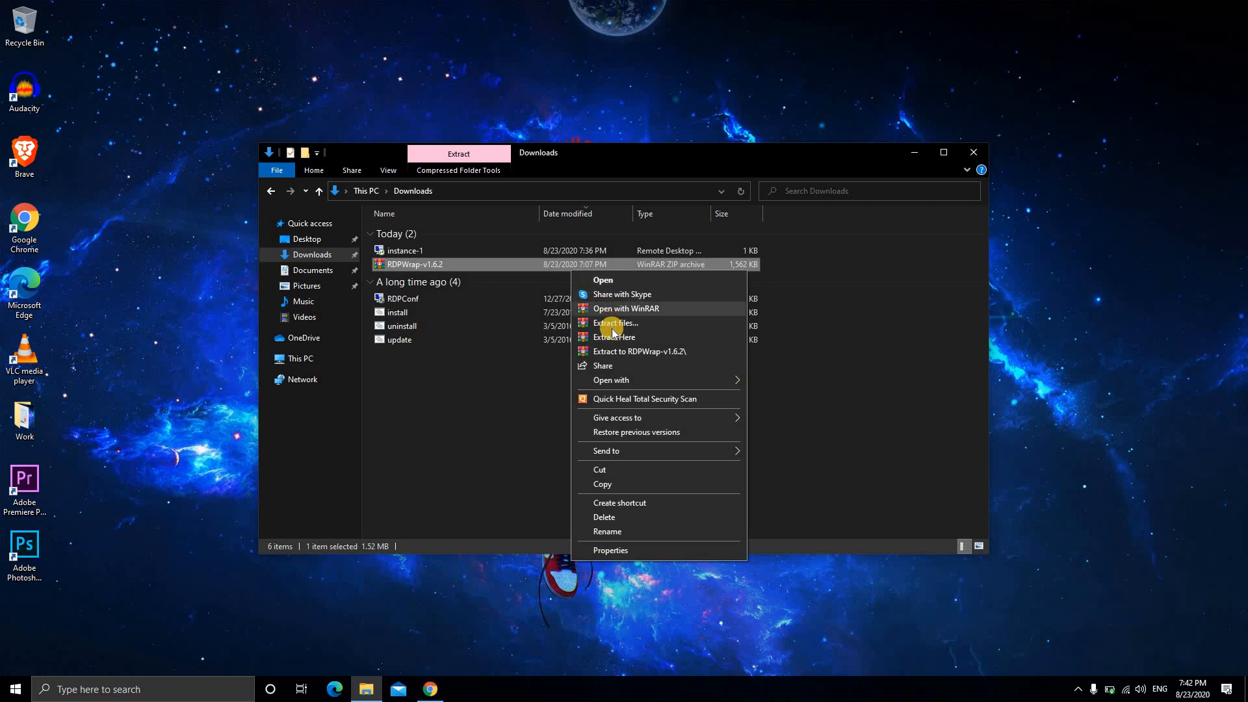
pyautogui.click(613, 338)
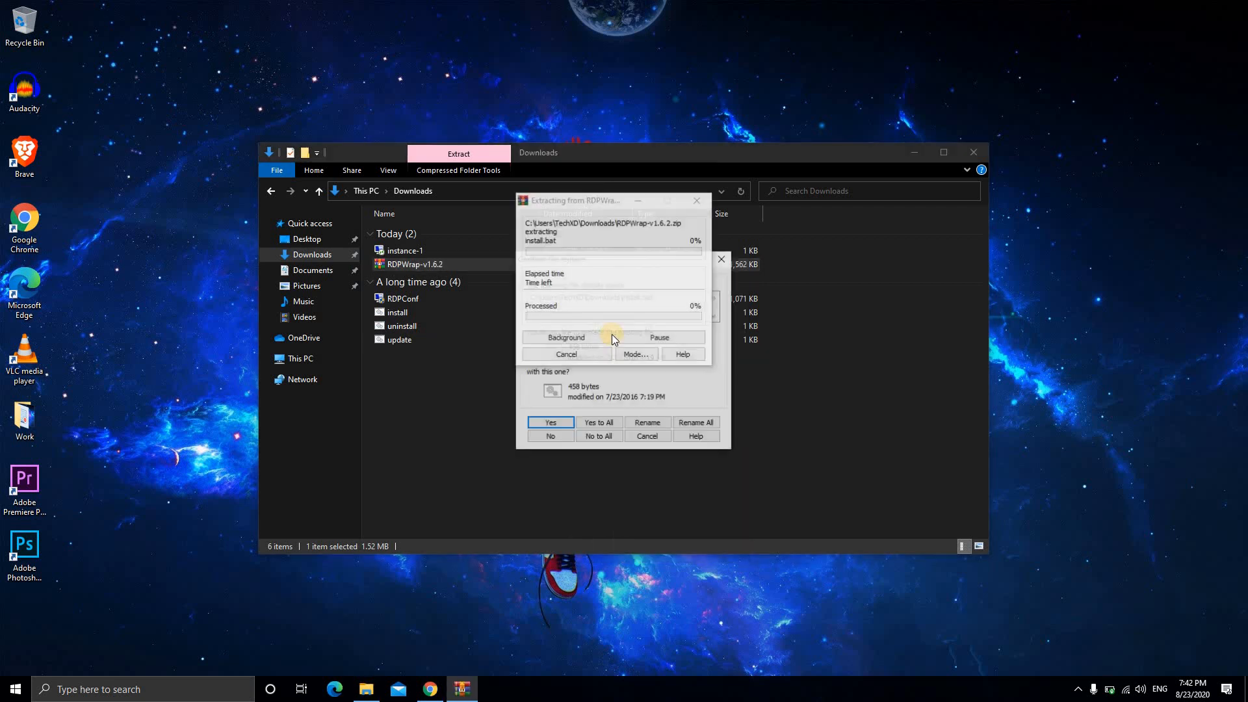
pyautogui.click(605, 423)
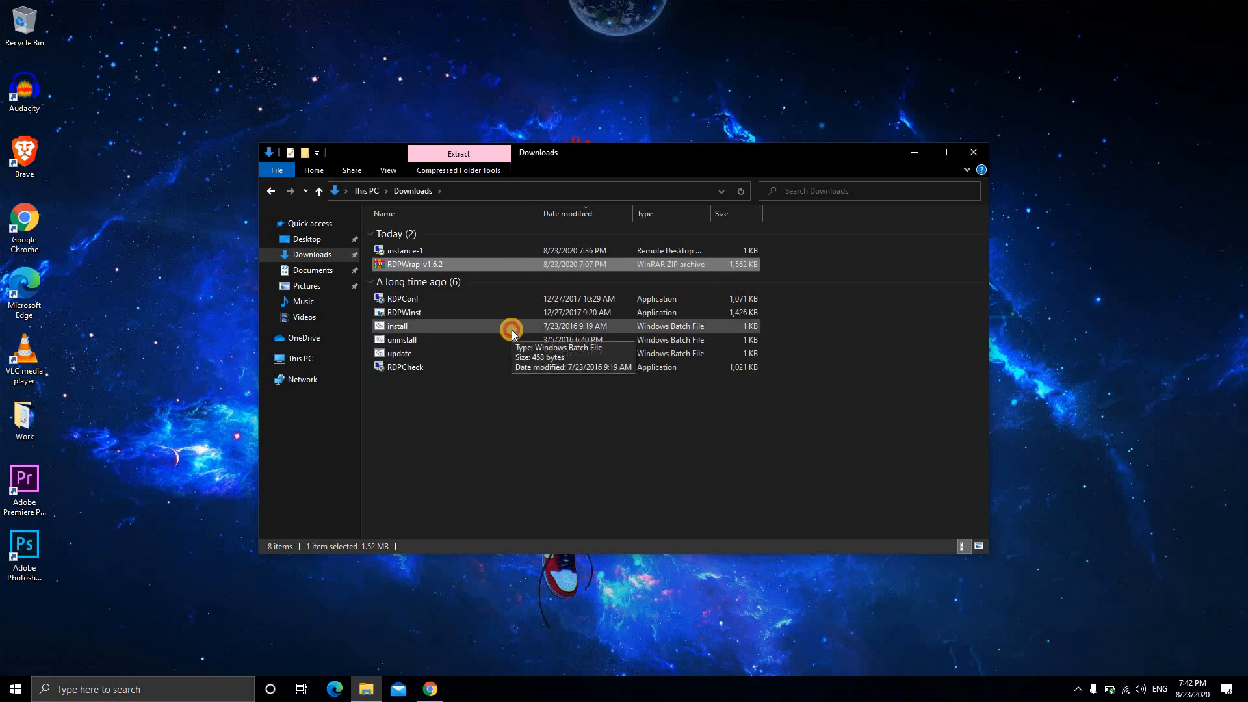
pyautogui.doubleClick(512, 331)
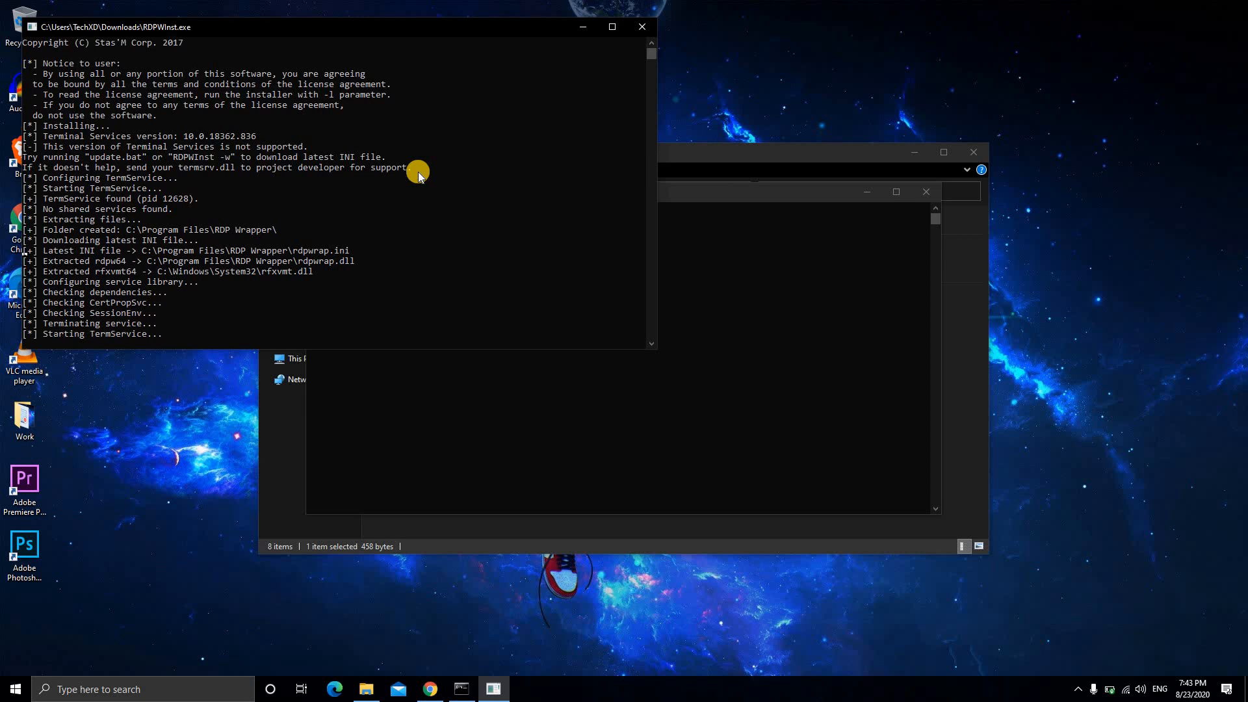
pyautogui.press('Return')
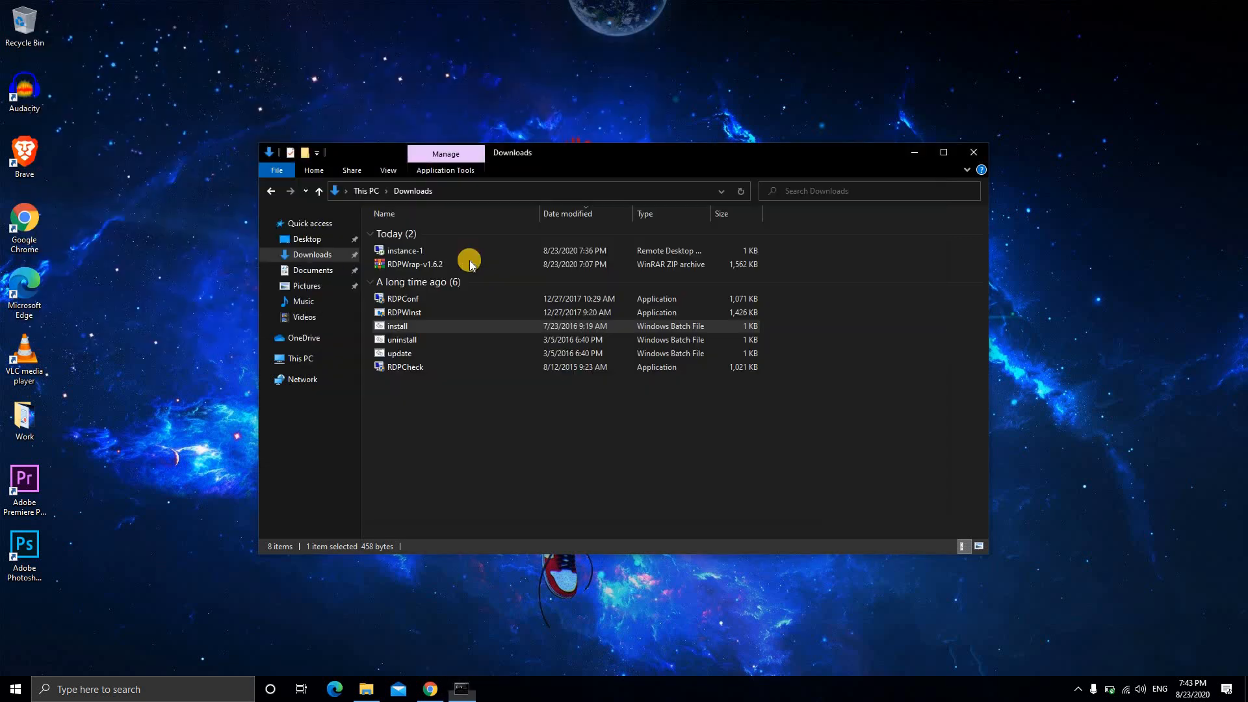
# - Test the local RDP connection to 127.0.0.2 with RDPCheck, dismissing the closing message
pyautogui.click(440, 370)
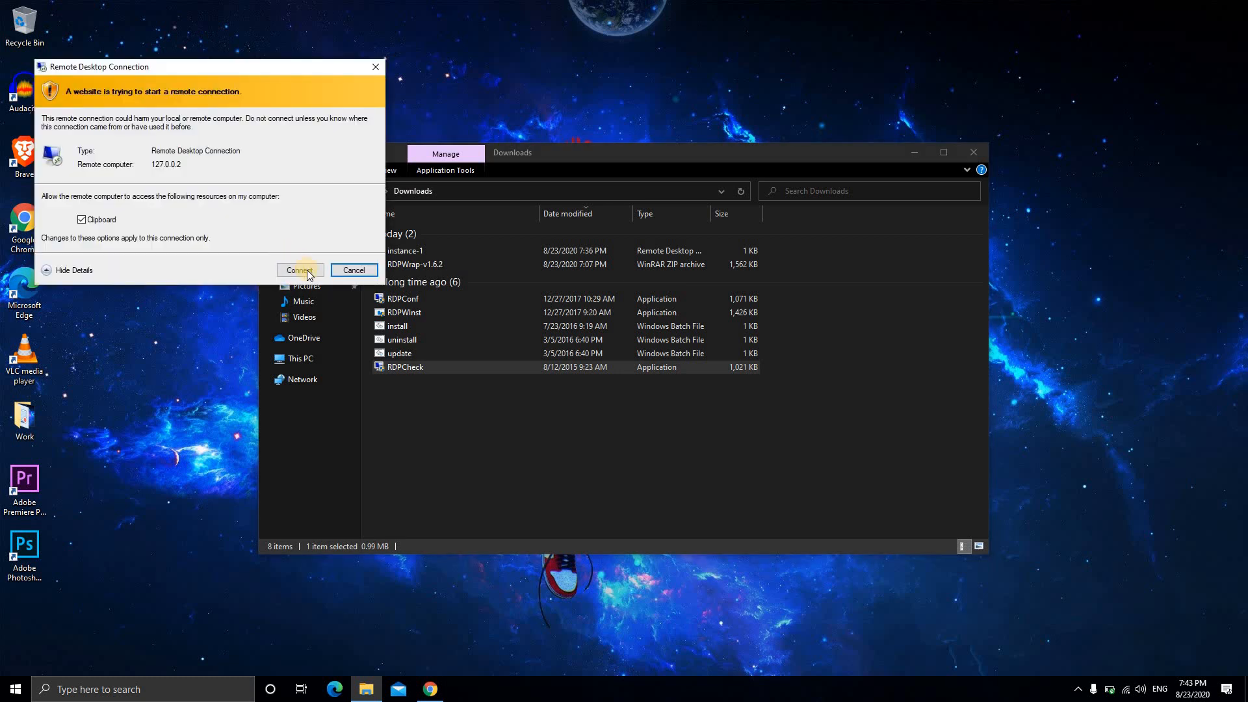
pyautogui.click(308, 273)
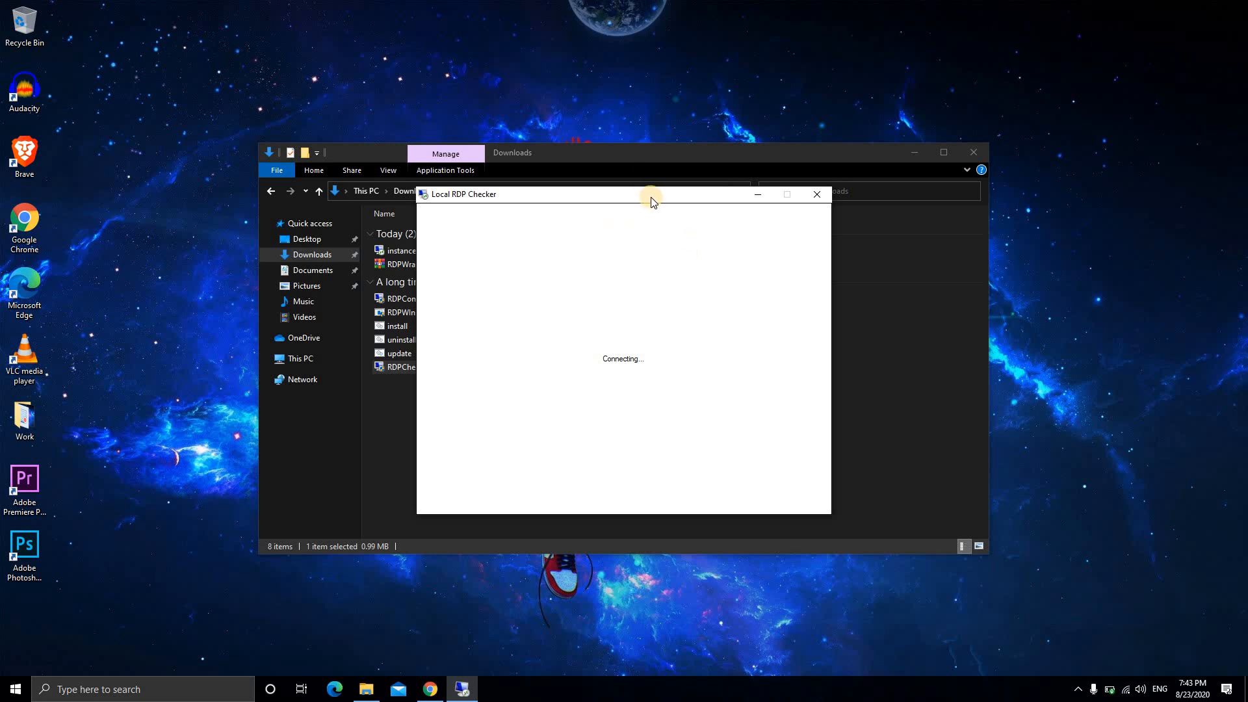
pyautogui.click(664, 389)
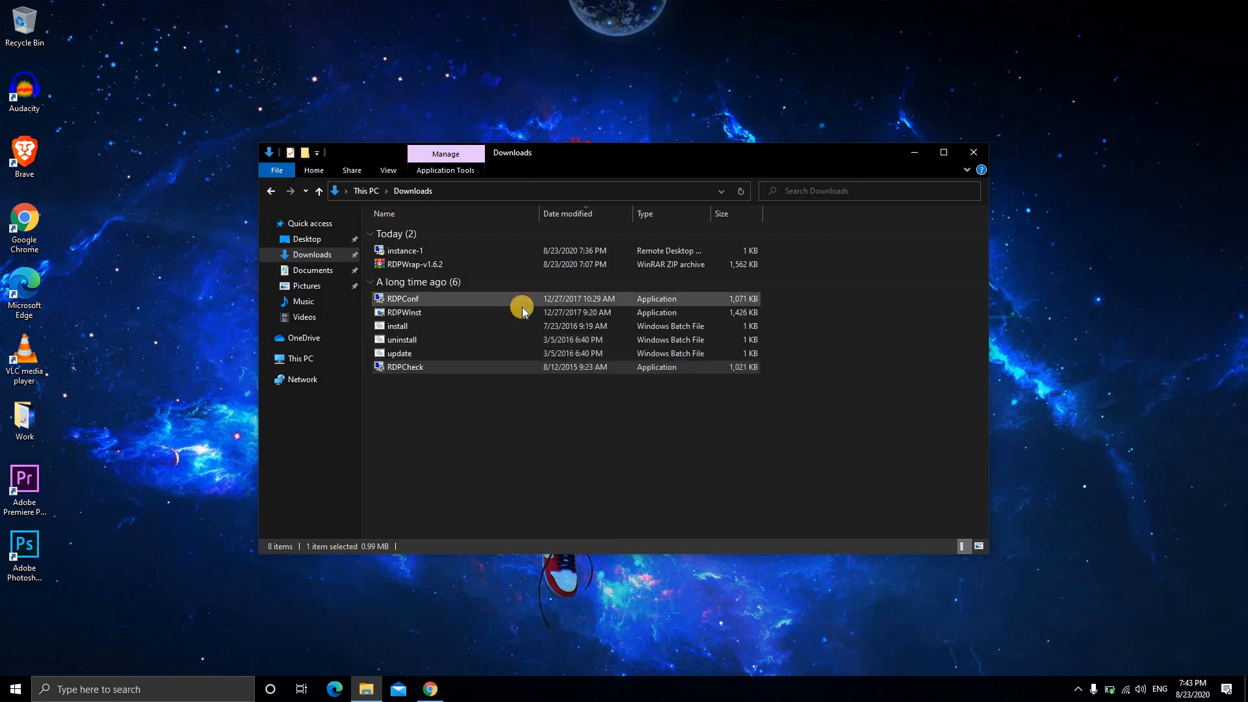
# - Run RDPConf with administrator approval, check the RDP Wrapper diagnostics and accept the existing configuration
pyautogui.doubleClick(522, 301)
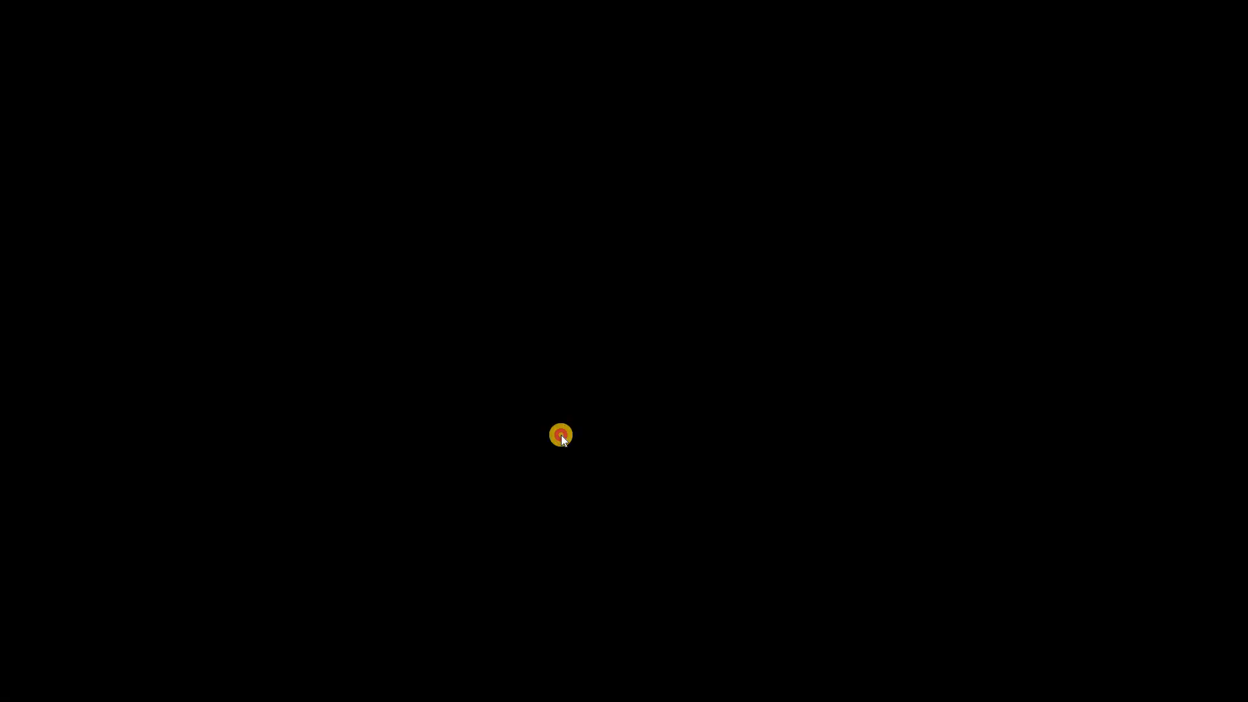
pyautogui.click(561, 436)
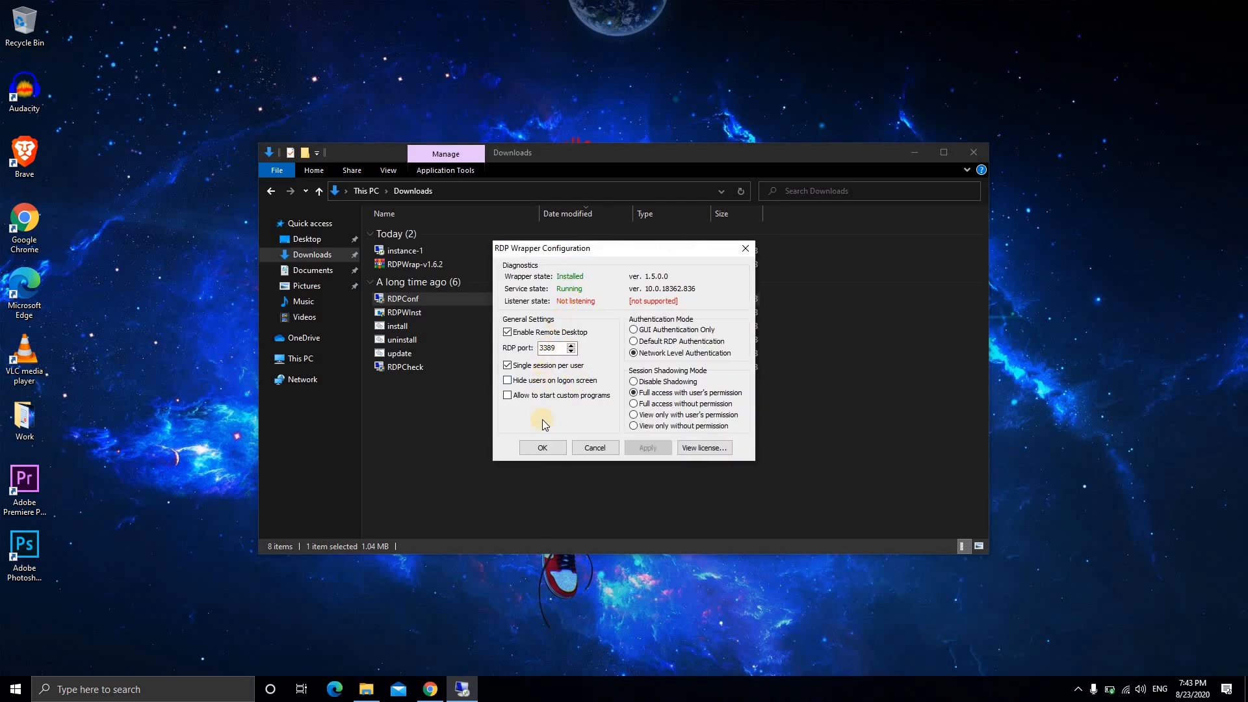
pyautogui.click(541, 447)
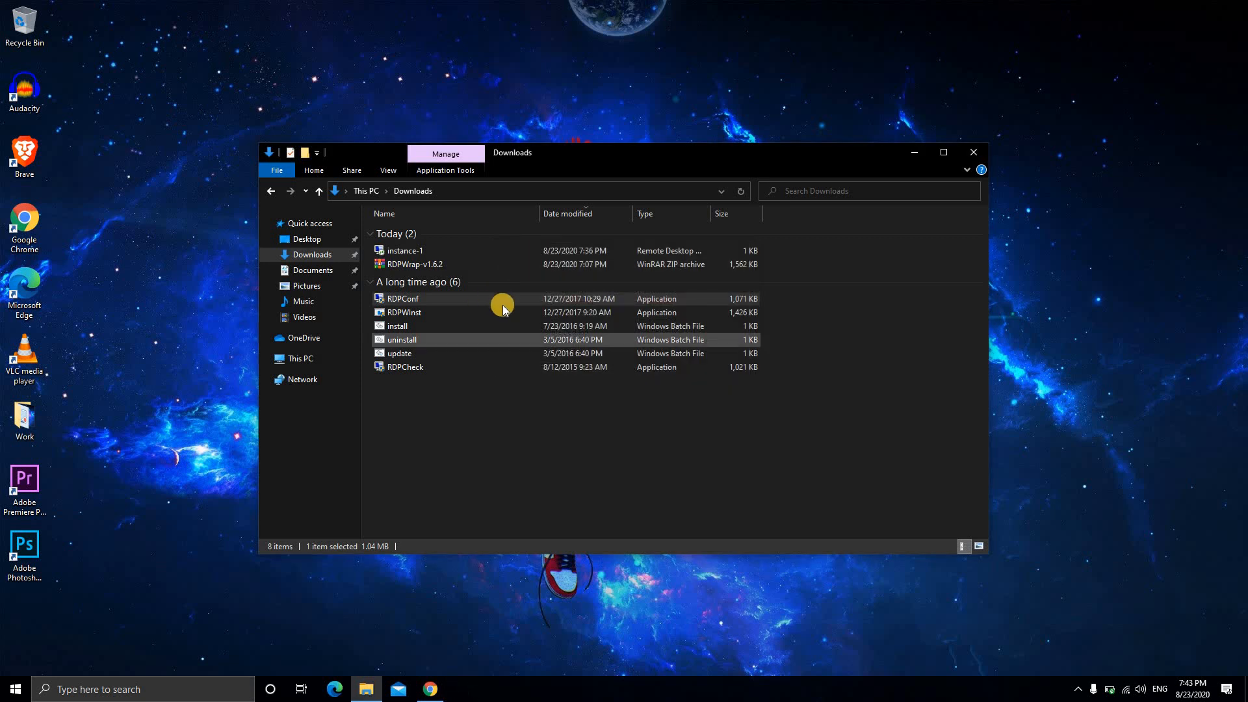
# - Reopen RDPConf with administrator approval and review its diagnostics and authentication settings, keeping the configuration as it is
pyautogui.click(506, 313)
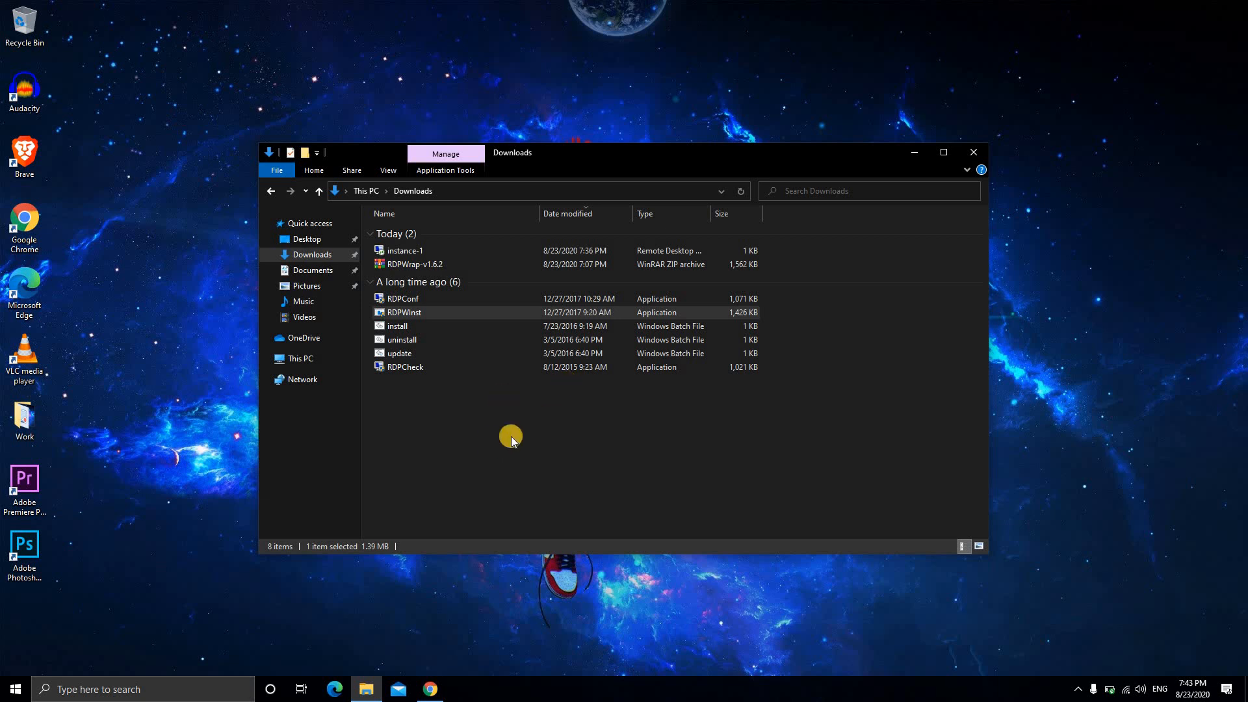
pyautogui.click(505, 353)
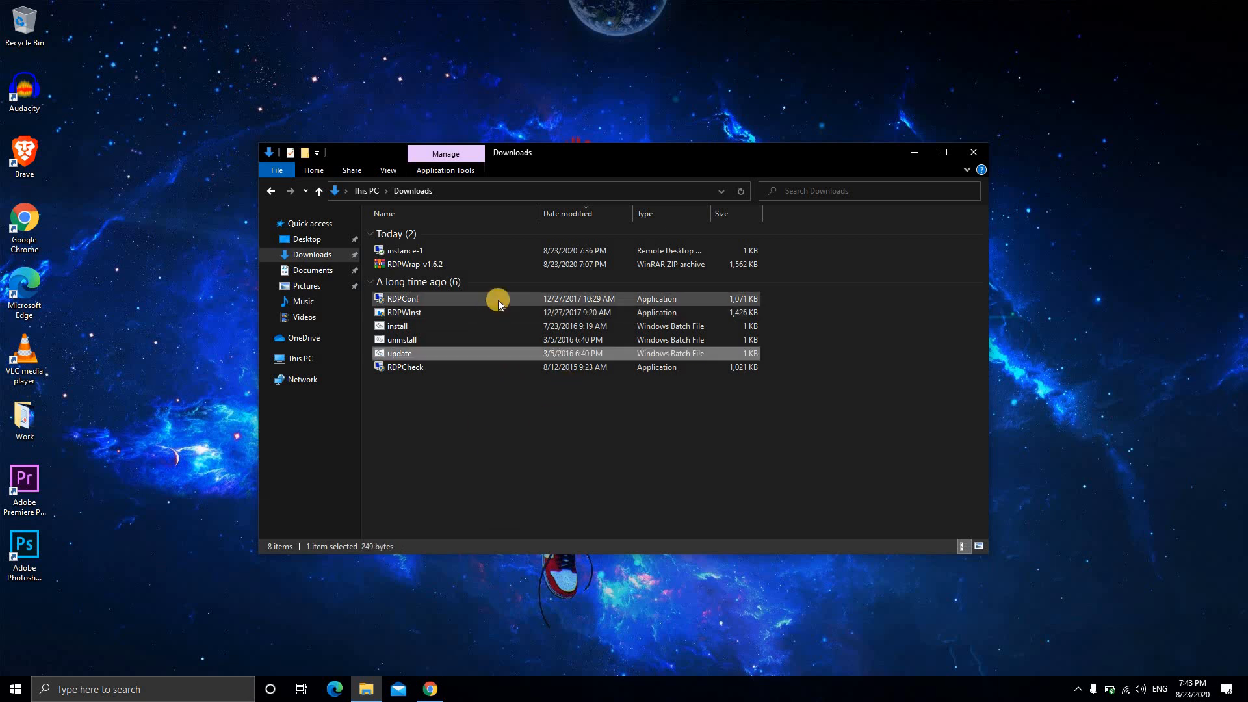
pyautogui.doubleClick(498, 300)
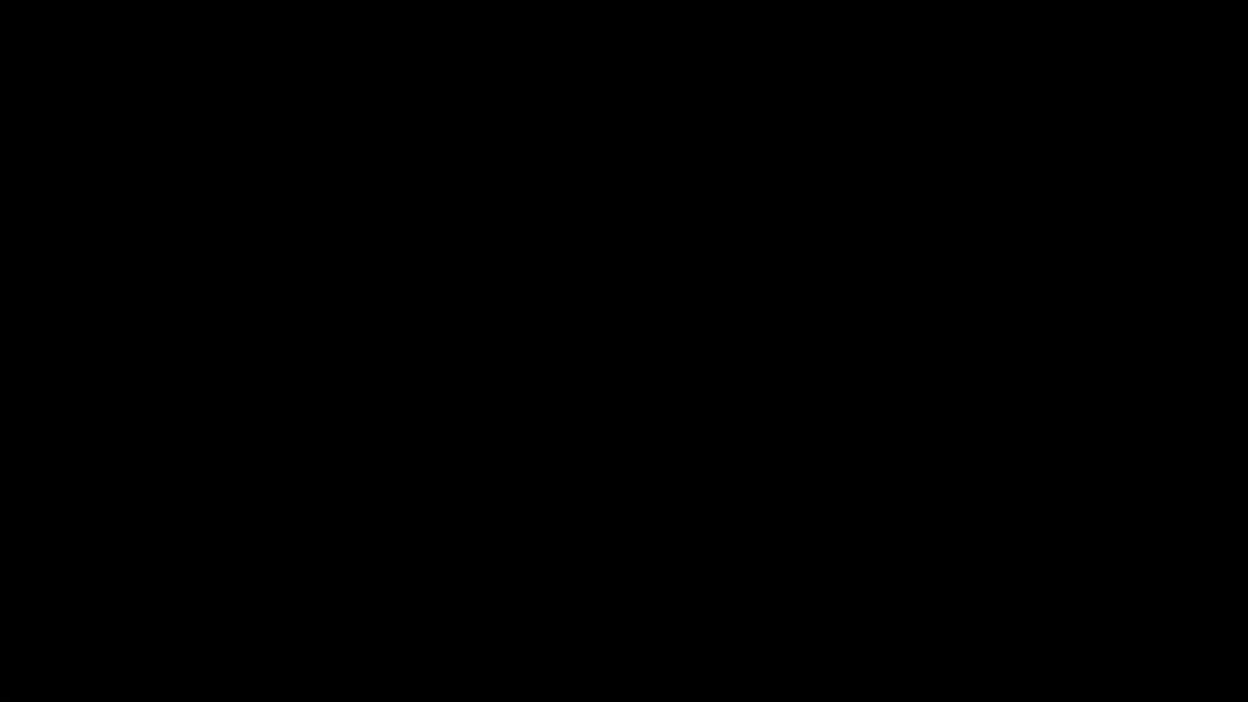
pyautogui.click(541, 430)
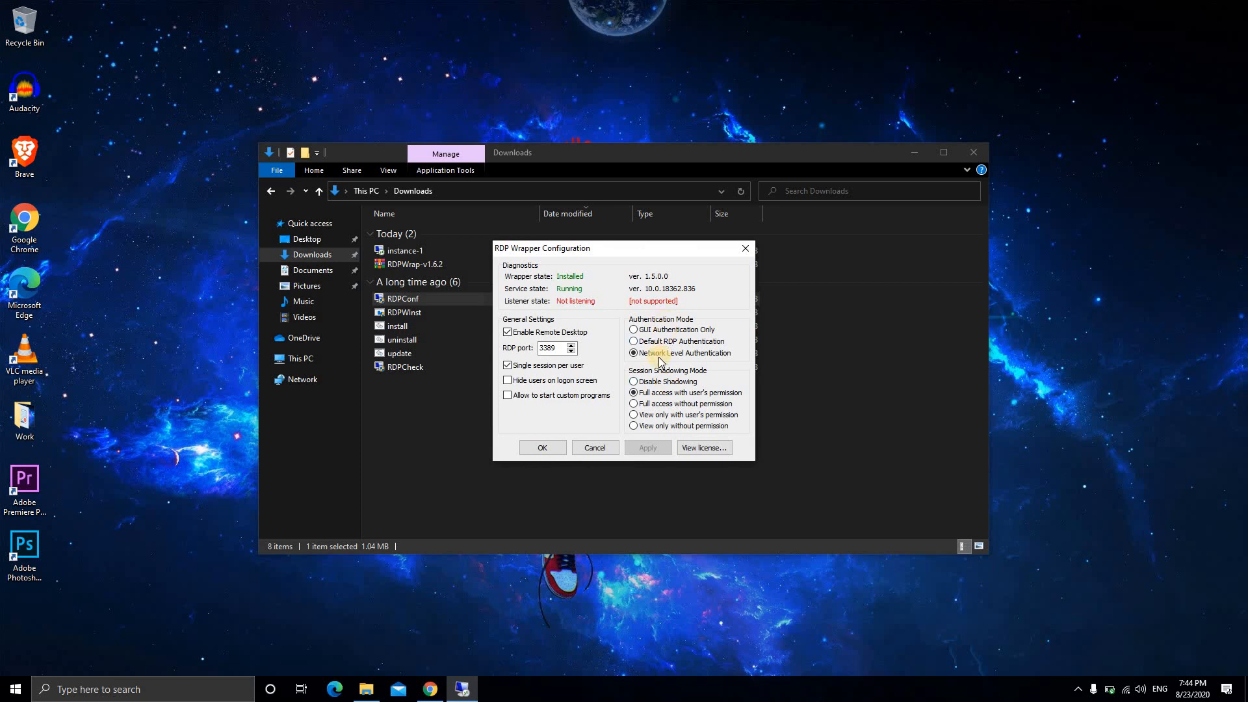
pyautogui.click(543, 449)
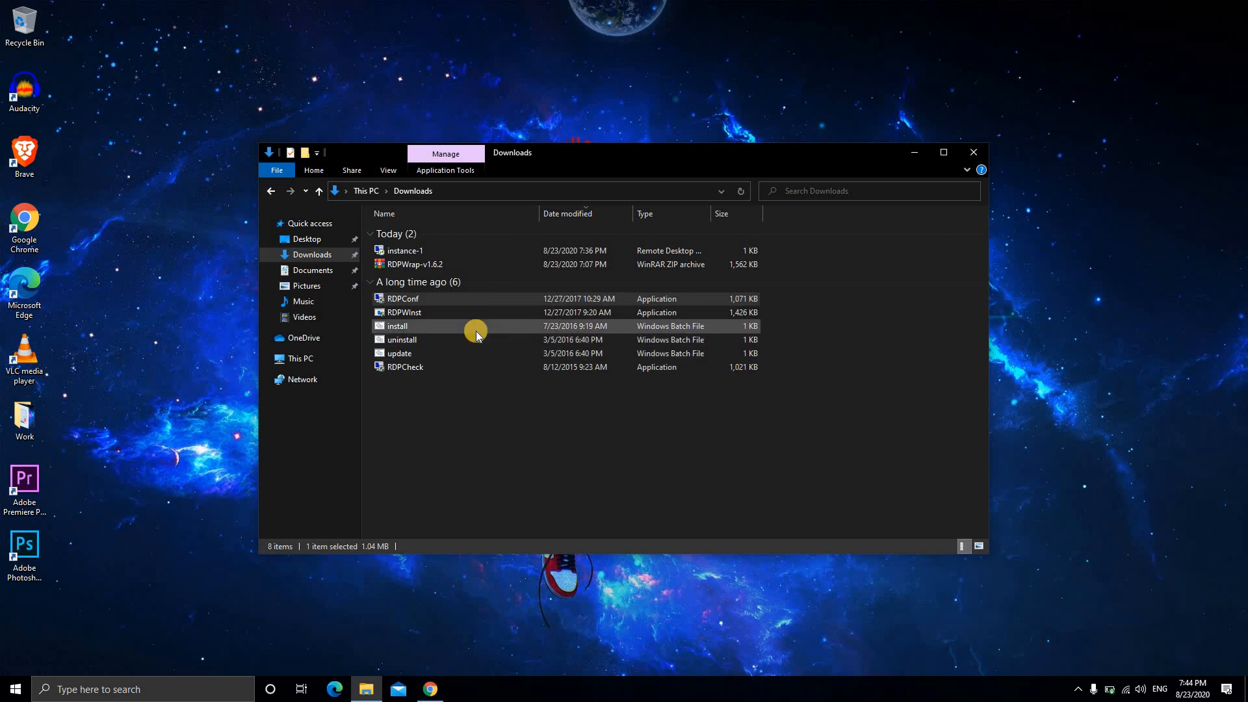
# - Retry the RDPCheck connection to 127.0.0.2, look at the hidden tray icons and dismiss the disconnection message
pyautogui.click(474, 367)
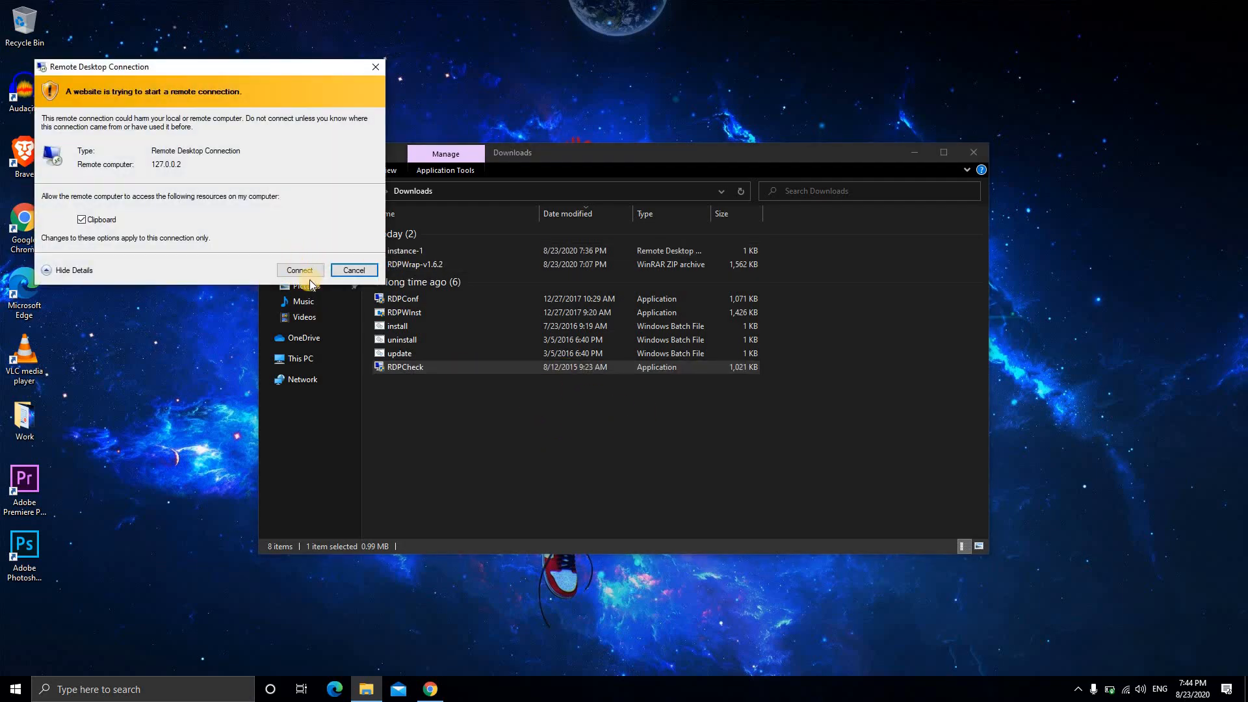
pyautogui.click(307, 273)
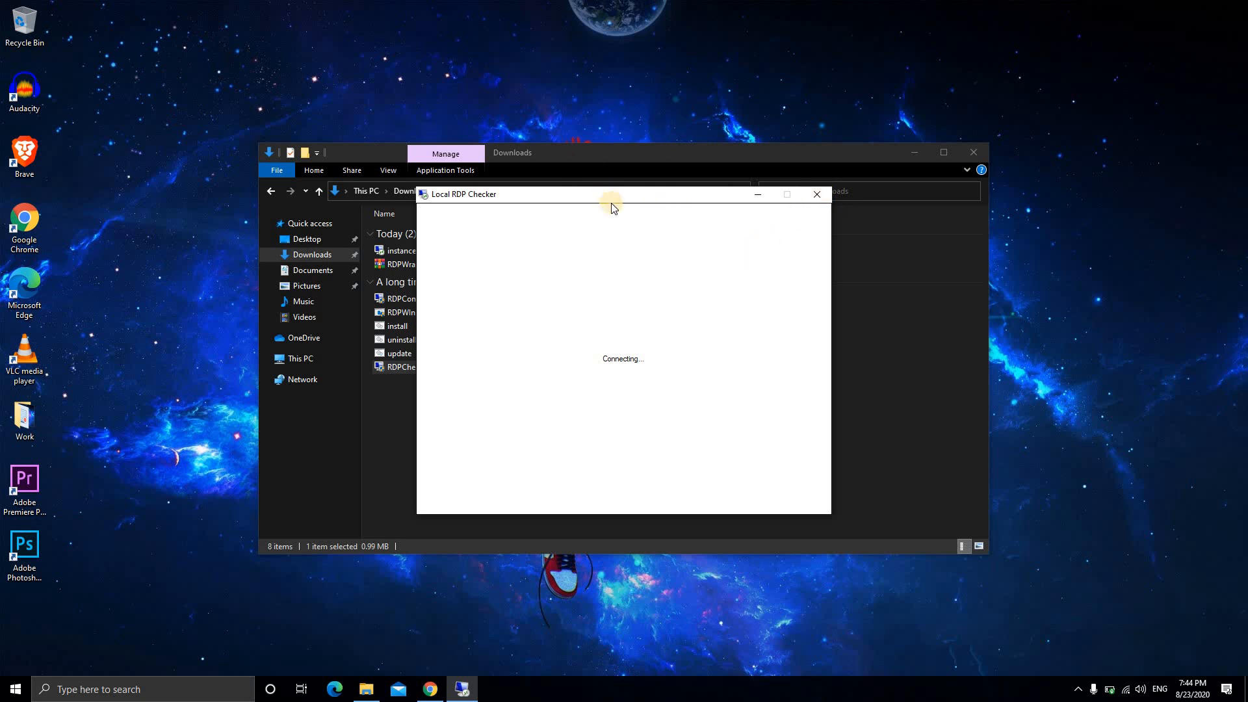
pyautogui.click(1078, 690)
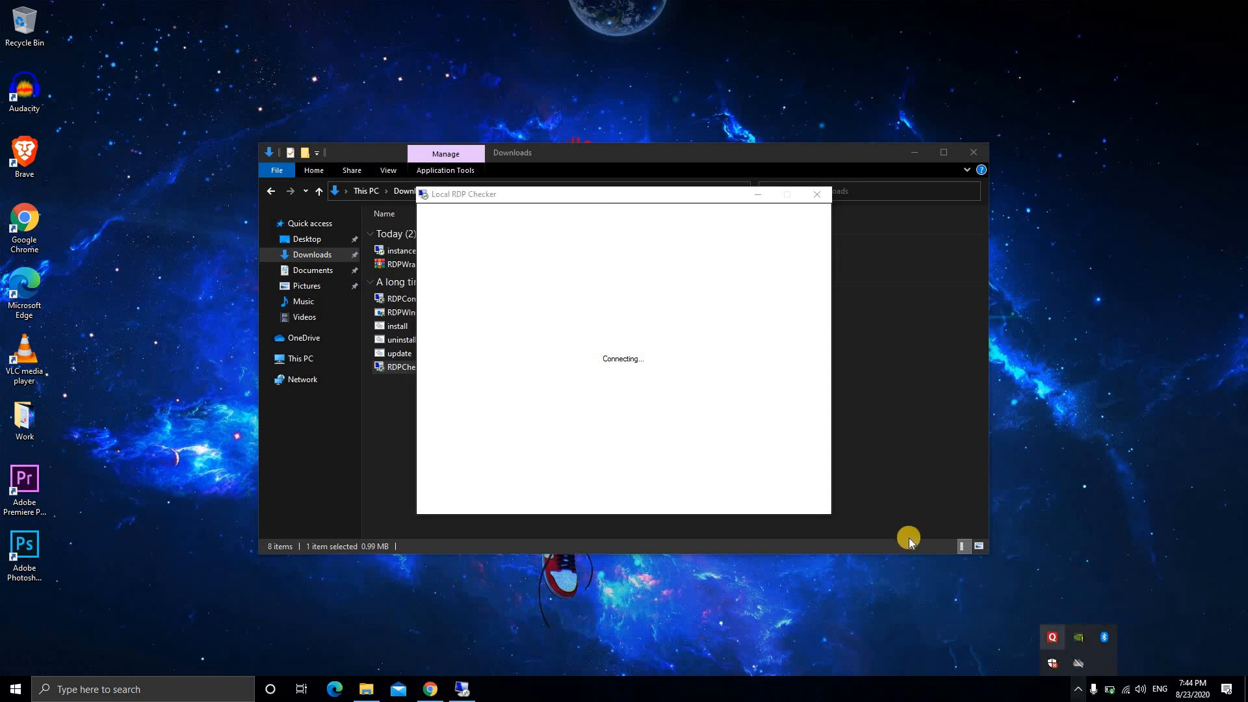
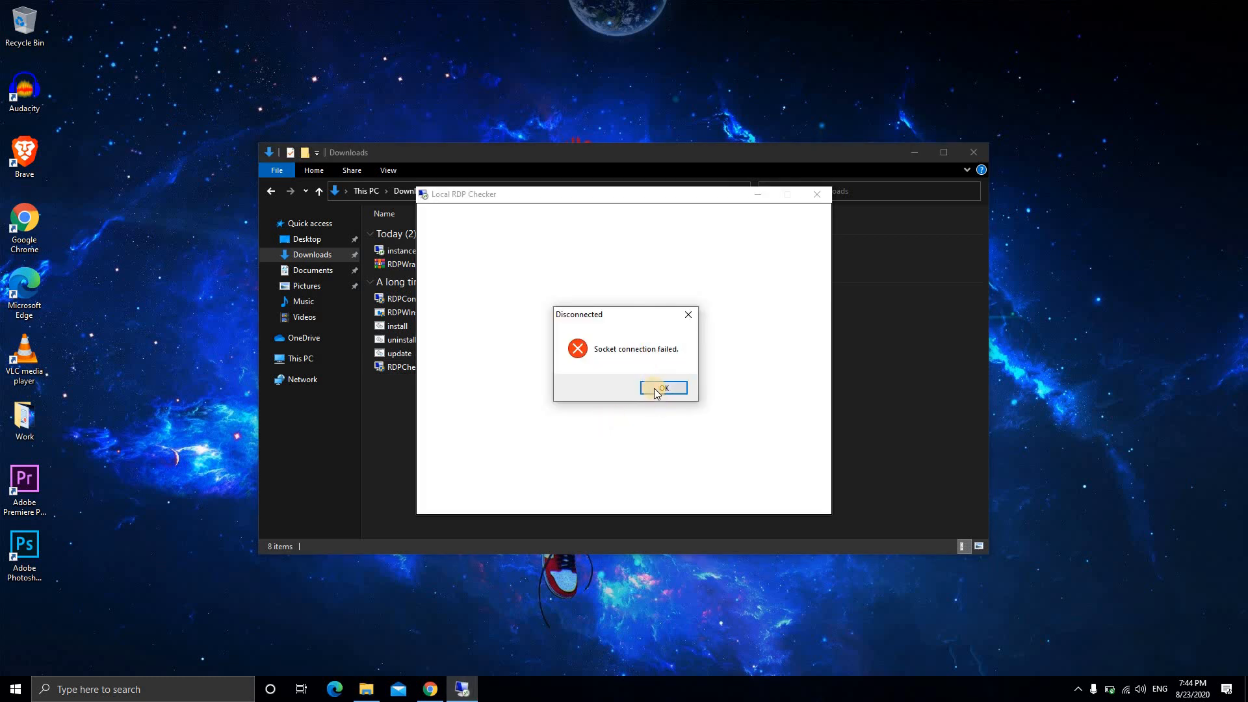
pyautogui.click(656, 389)
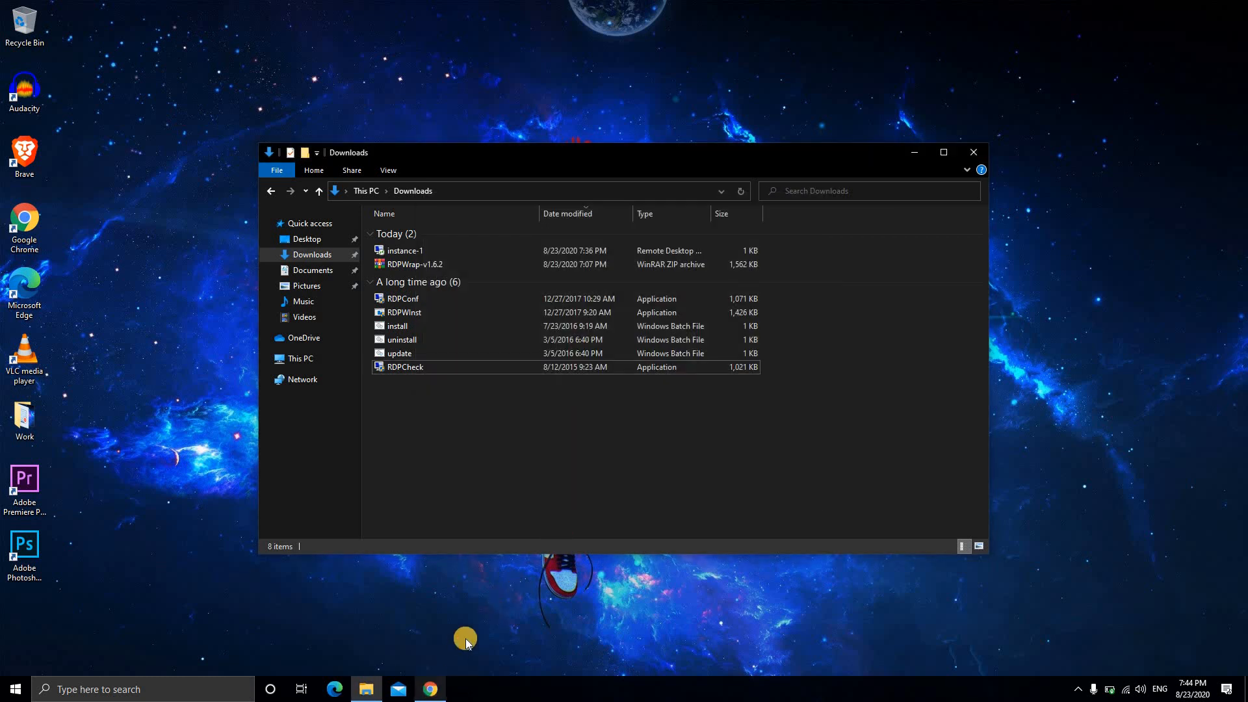